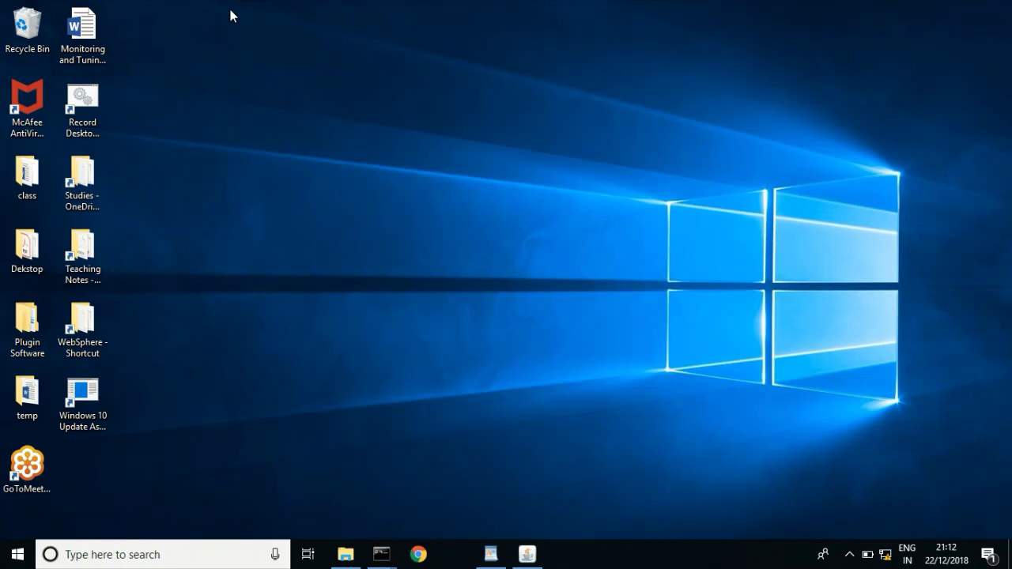
- Launch Oracle VM VirtualBox by searching 'virtual' in the Windows taskbar search
click(167, 555)
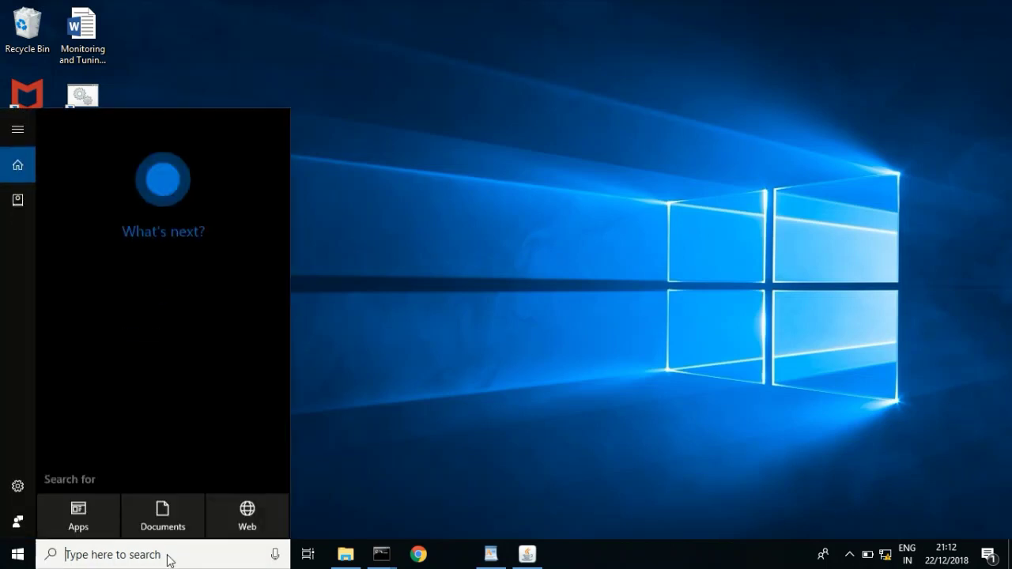
text(virtual)
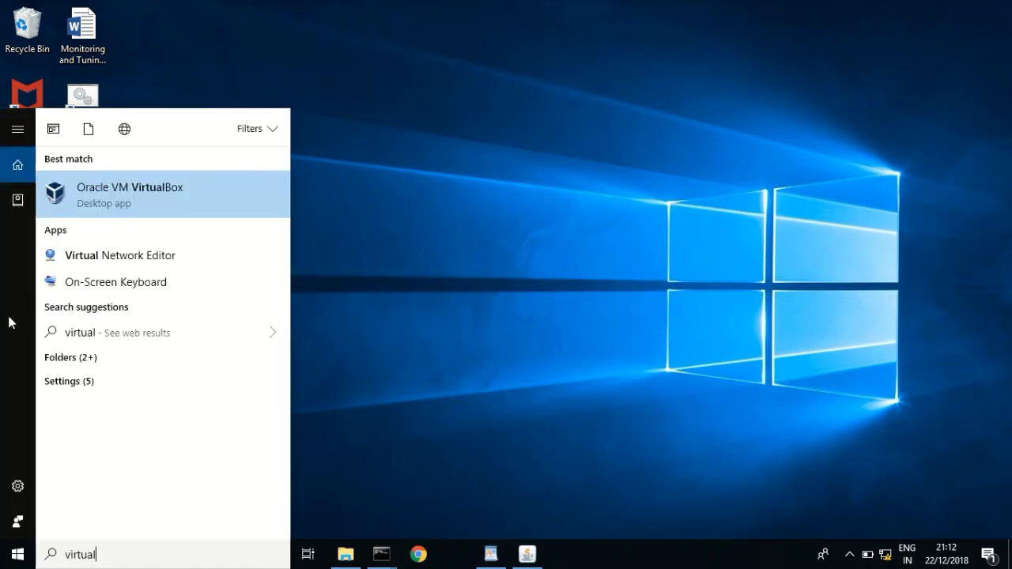
click(108, 194)
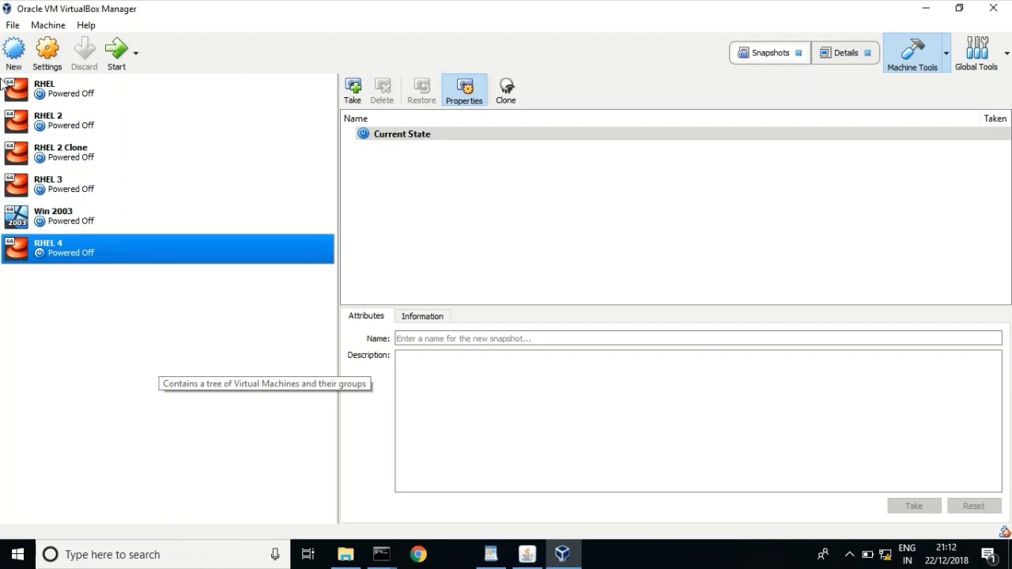
- Name the new machine RHEL 5 (Linux, Red Hat 64-bit) and keep 1024 MB memory
click(13, 52)
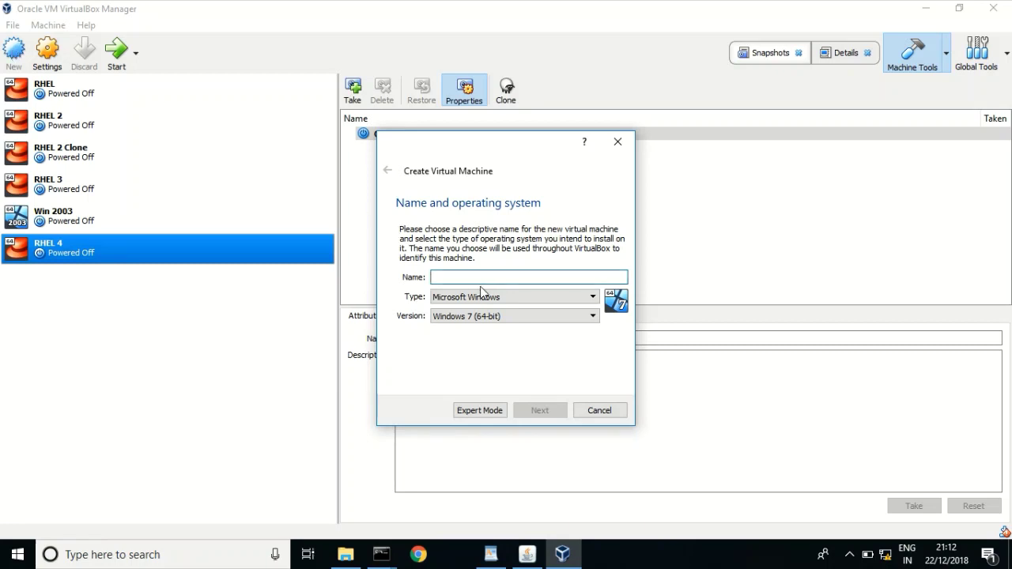
text(R)
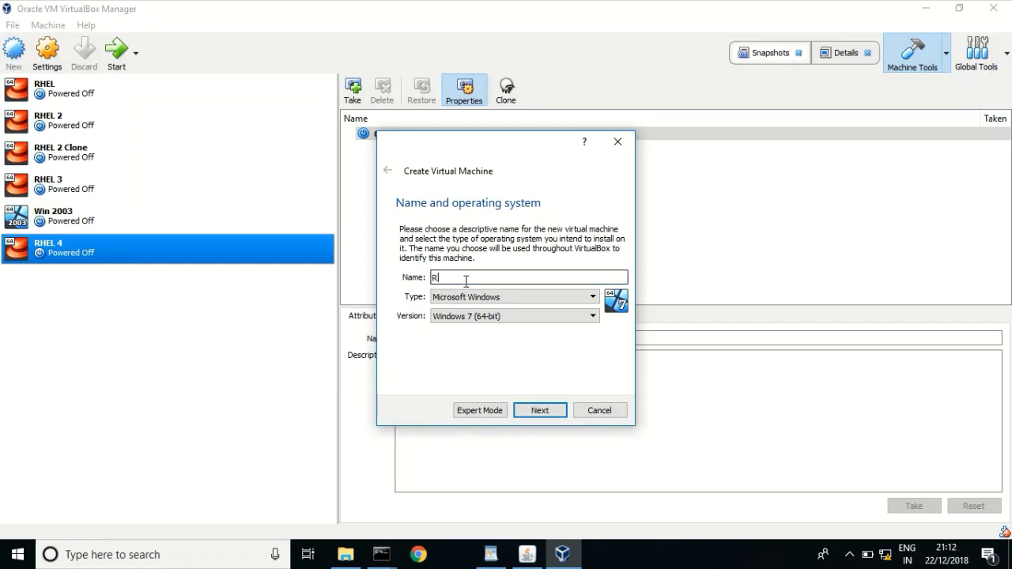
text(HEL)
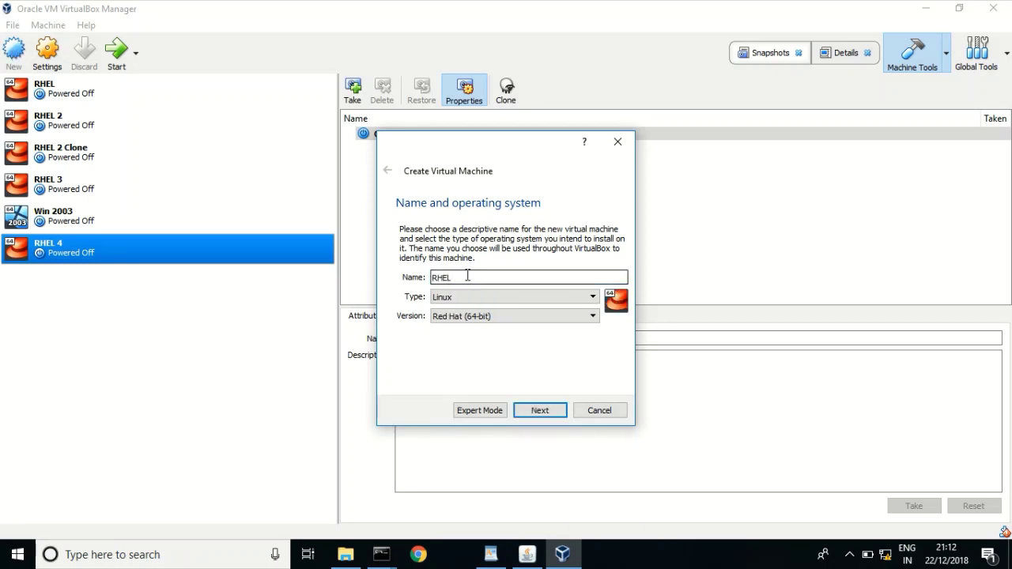
text( 5)
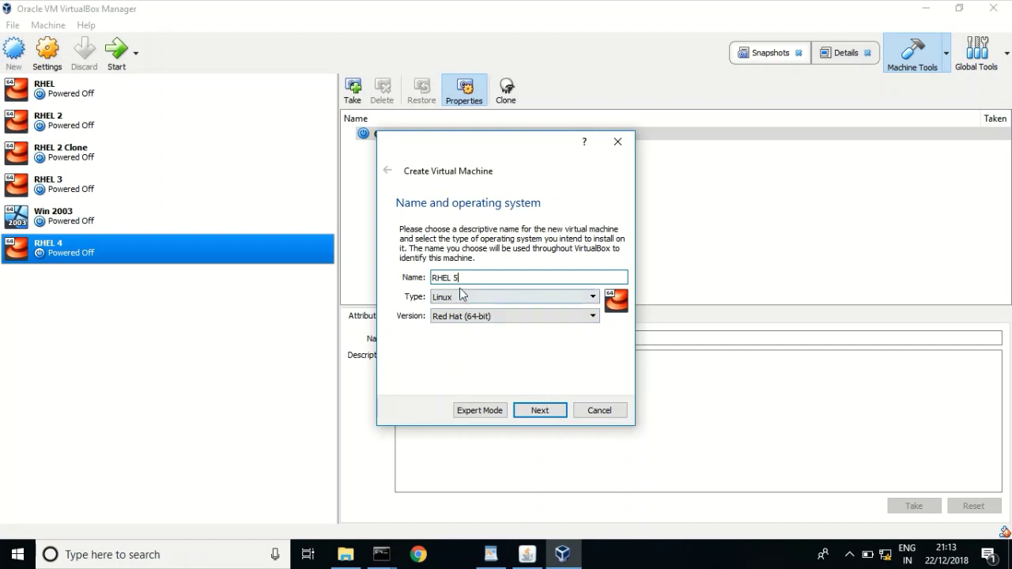
click(538, 411)
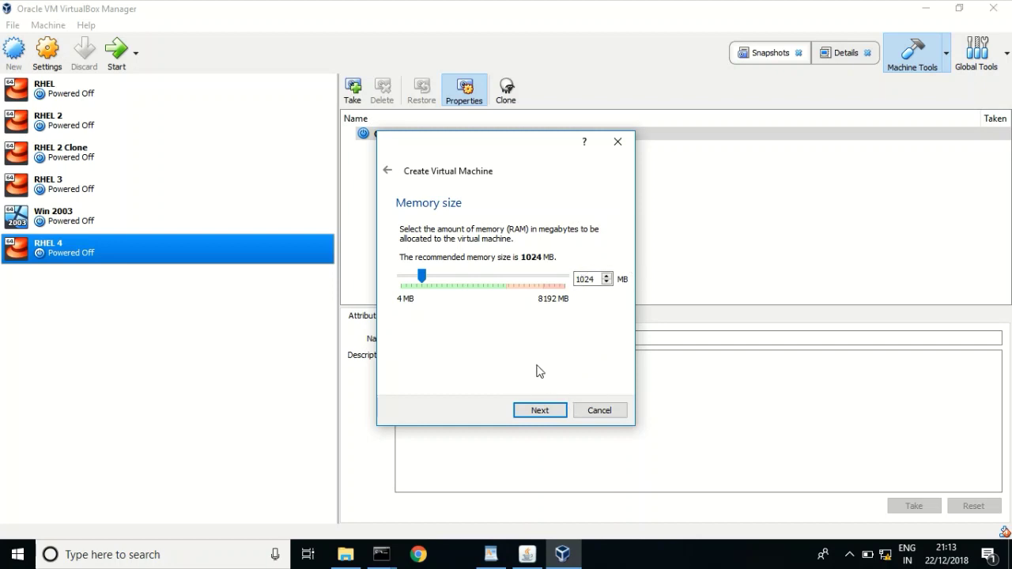
click(538, 412)
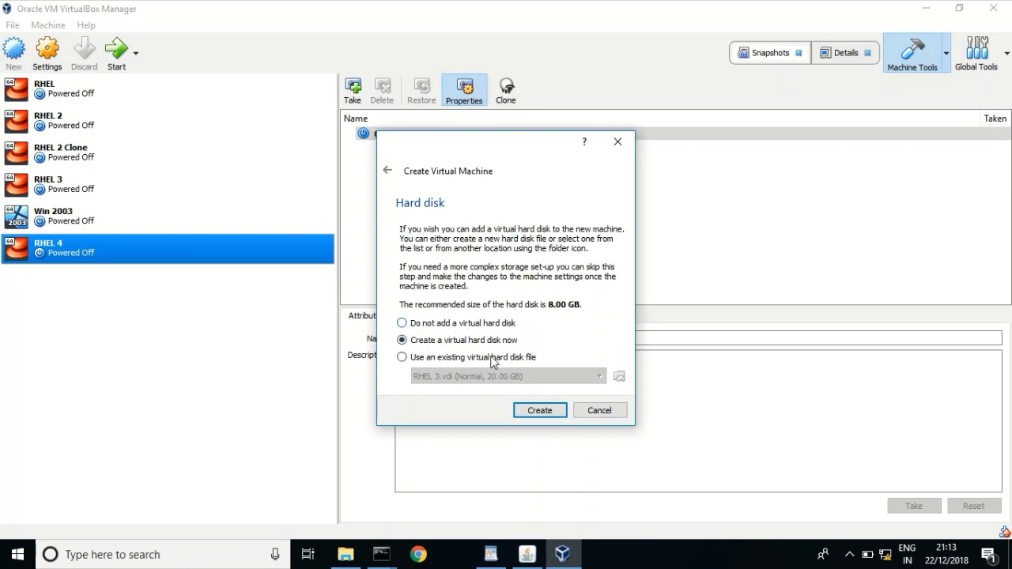
- Choose to create a new virtual hard disk rather than reuse an existing file
click(425, 359)
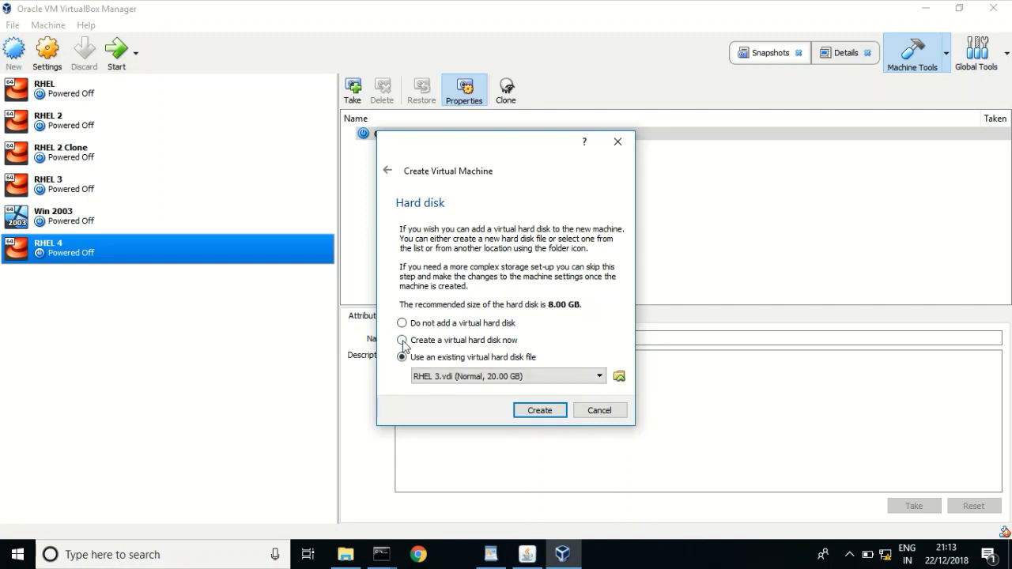
click(405, 340)
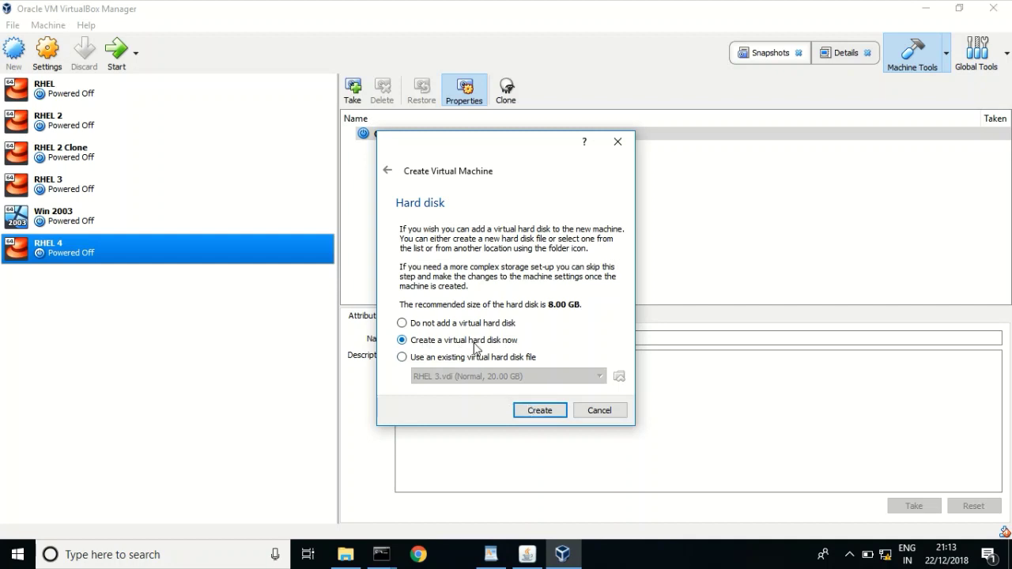
click(533, 411)
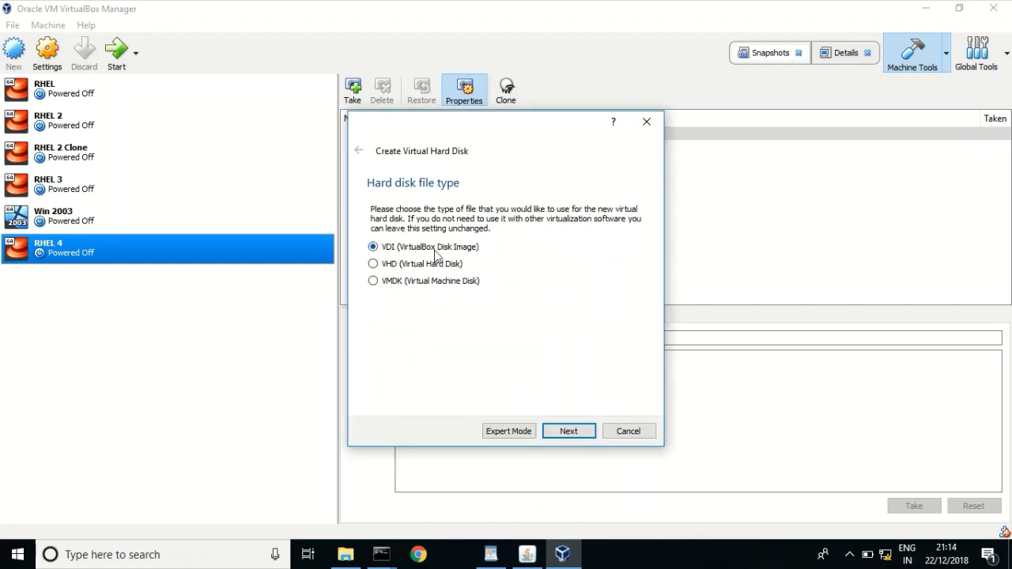
- Keep the VDI format, make the disk fixed size, and edit the size value
click(567, 431)
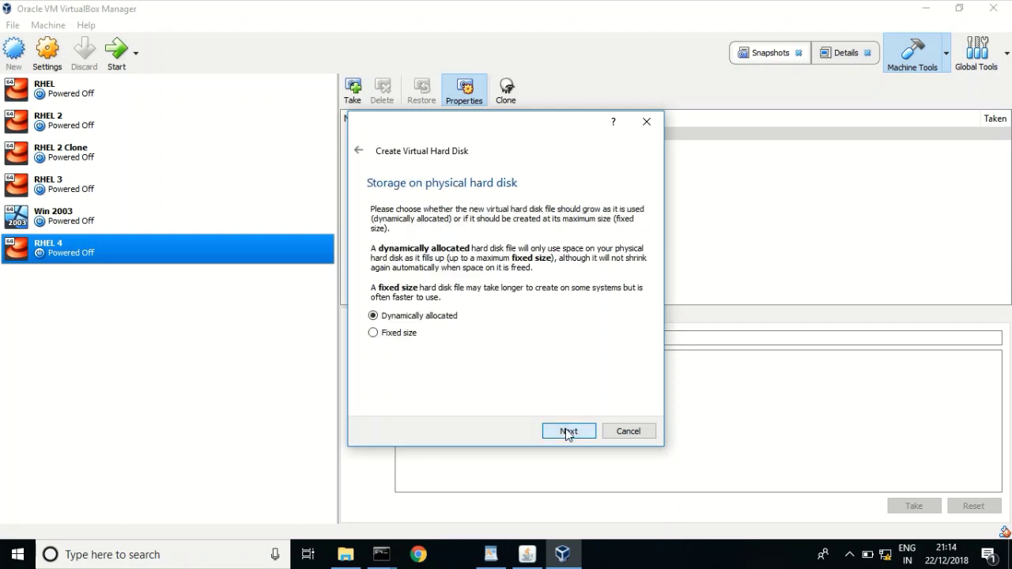
click(382, 336)
click(559, 437)
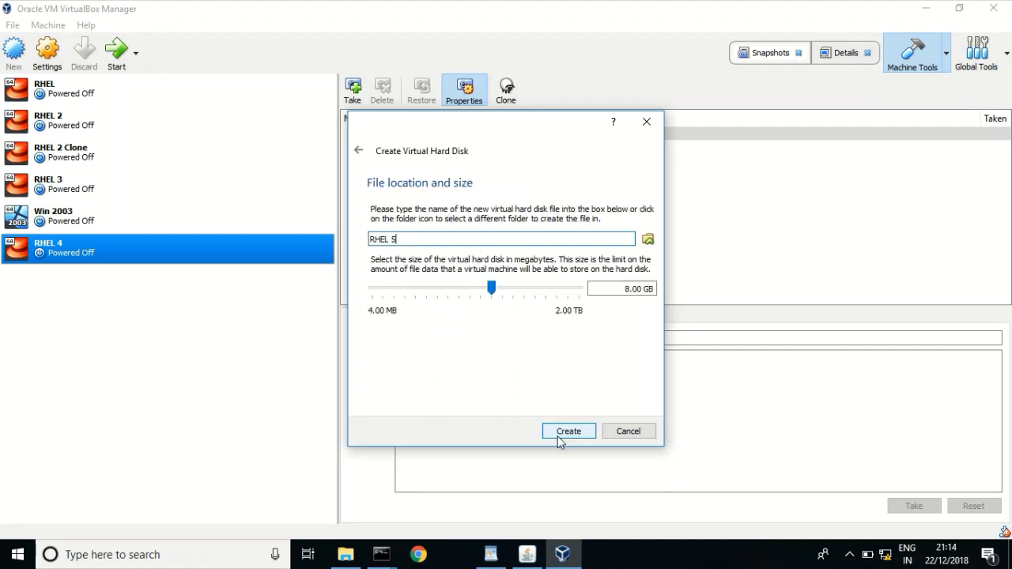
click(624, 289)
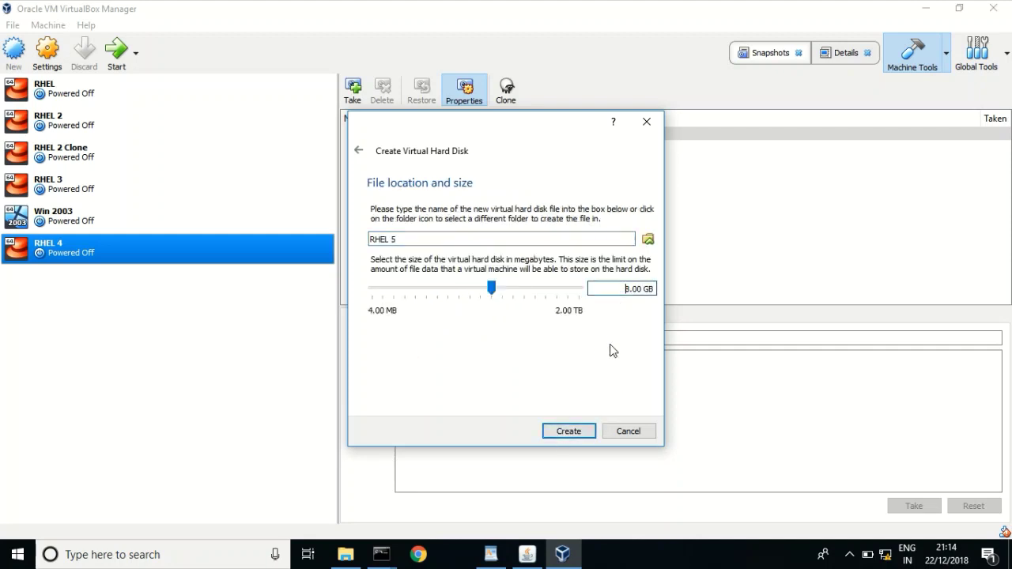
- Change the disk size to 20 GB, create it, and bring up RHEL 5's options
key(Delete)
text(20)
click(560, 435)
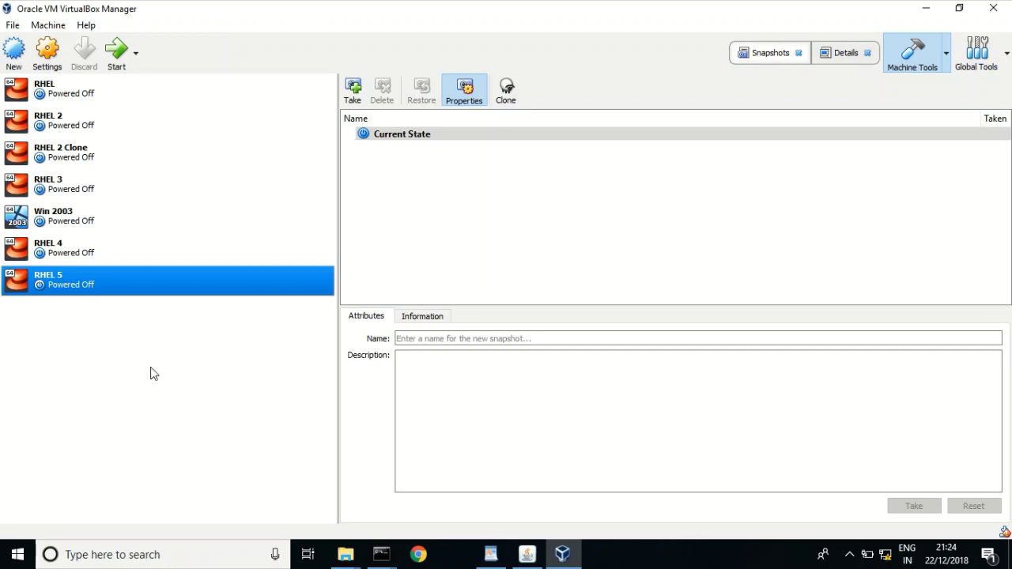
right_click(71, 285)
click(99, 294)
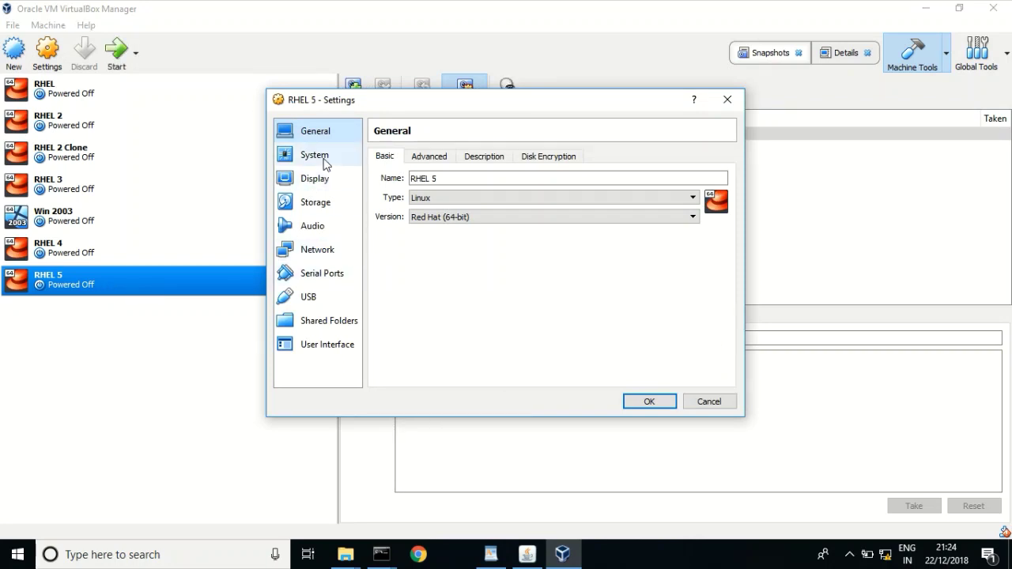
click(315, 207)
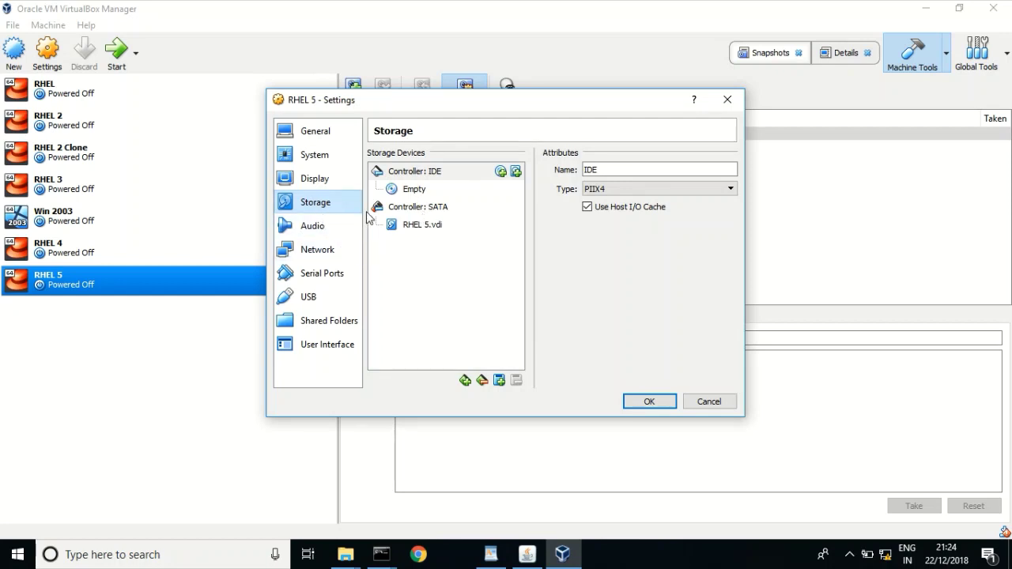
click(418, 227)
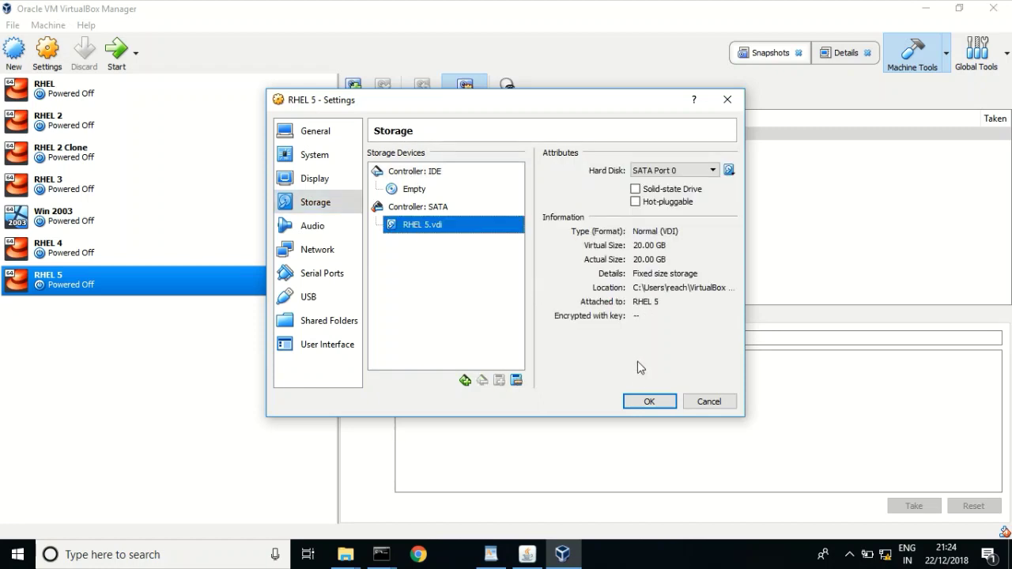
click(645, 403)
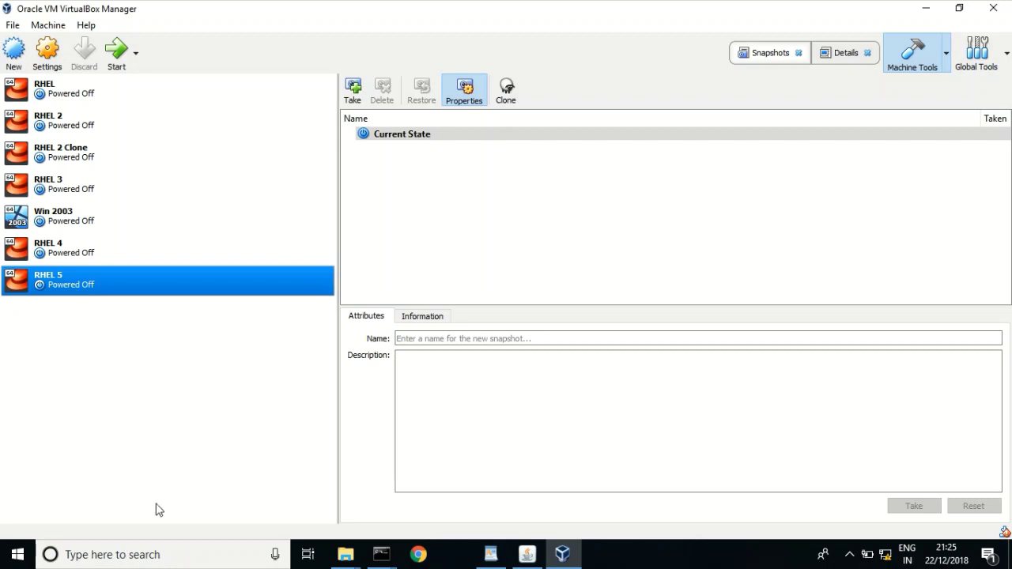
click(348, 556)
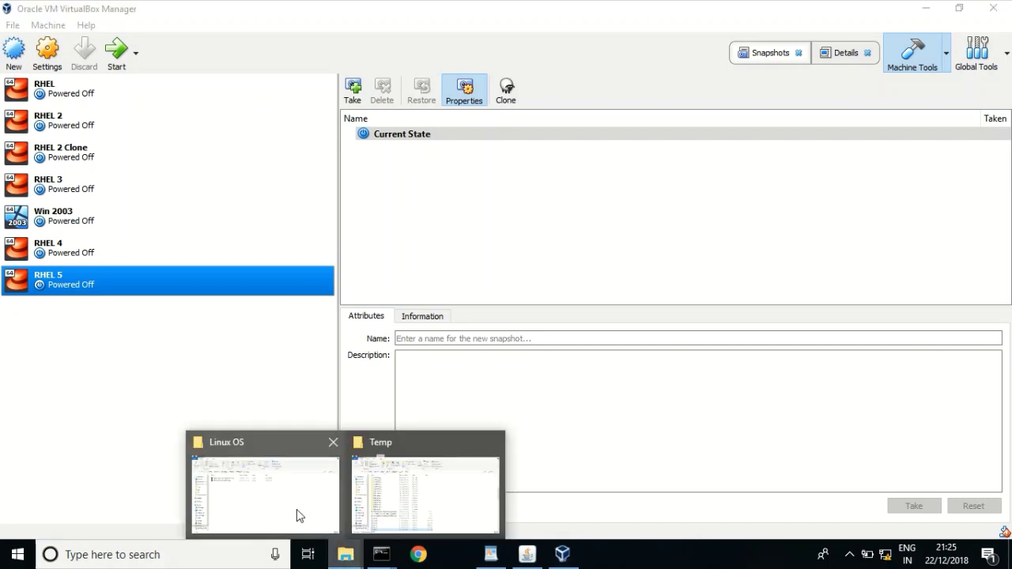
click(296, 511)
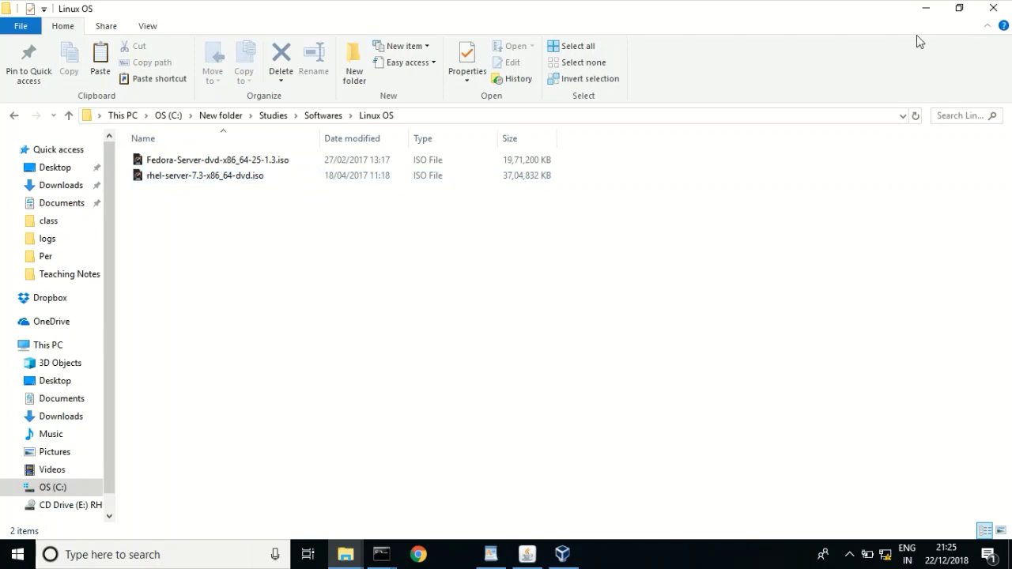
click(926, 10)
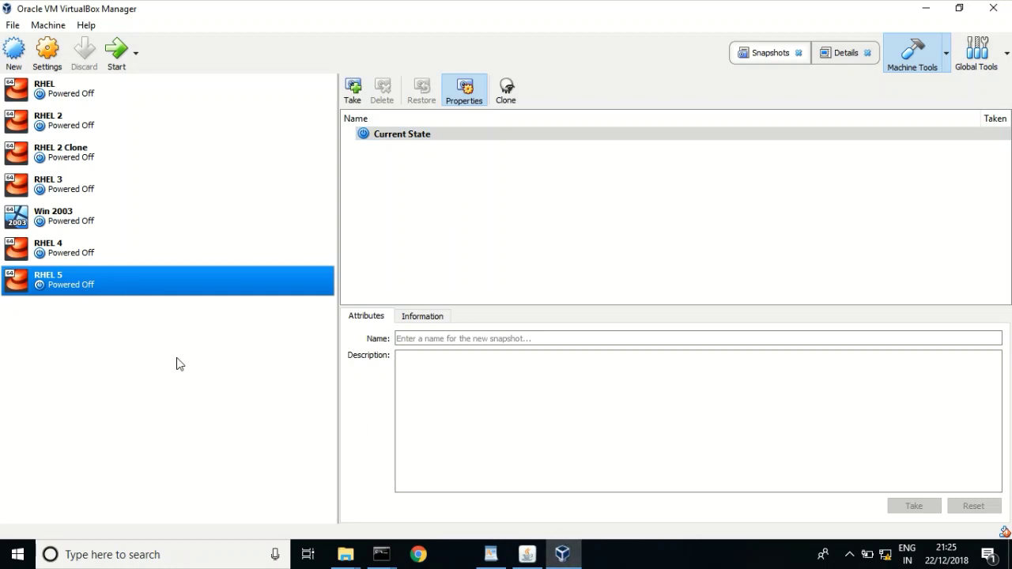
- Give the RHEL 5 machine a normal start from its context menu
click(927, 8)
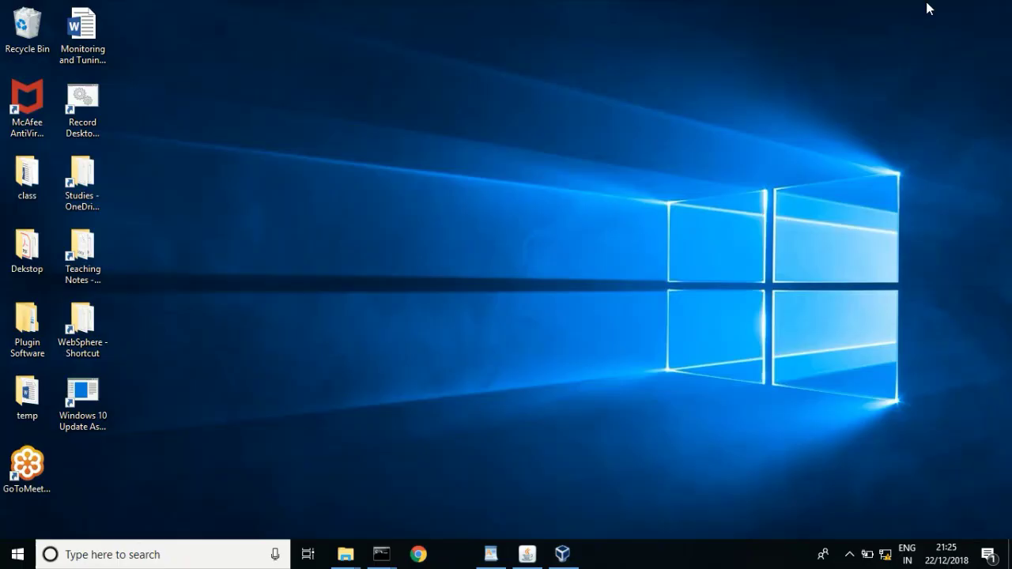
click(563, 555)
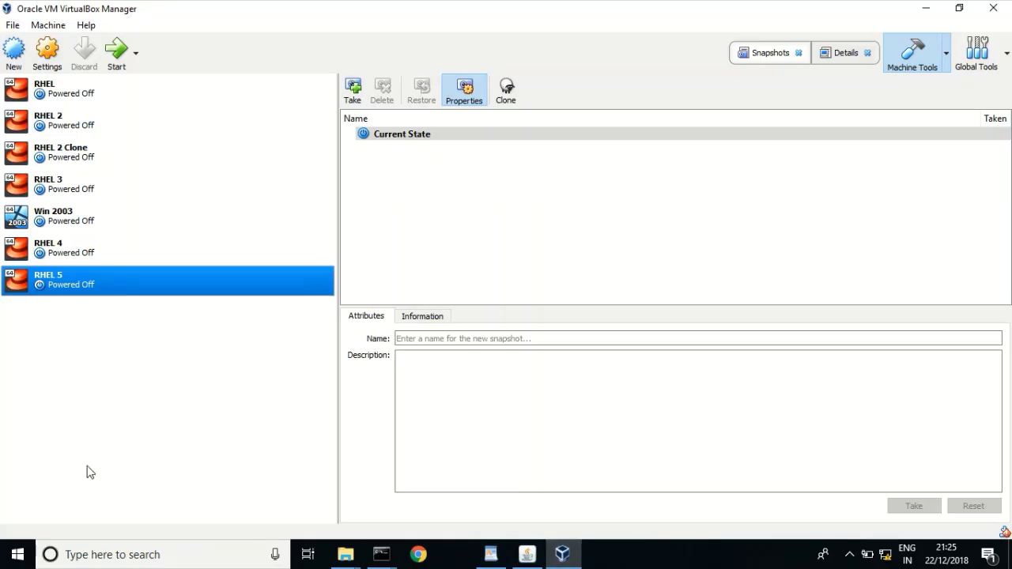
right_click(78, 290)
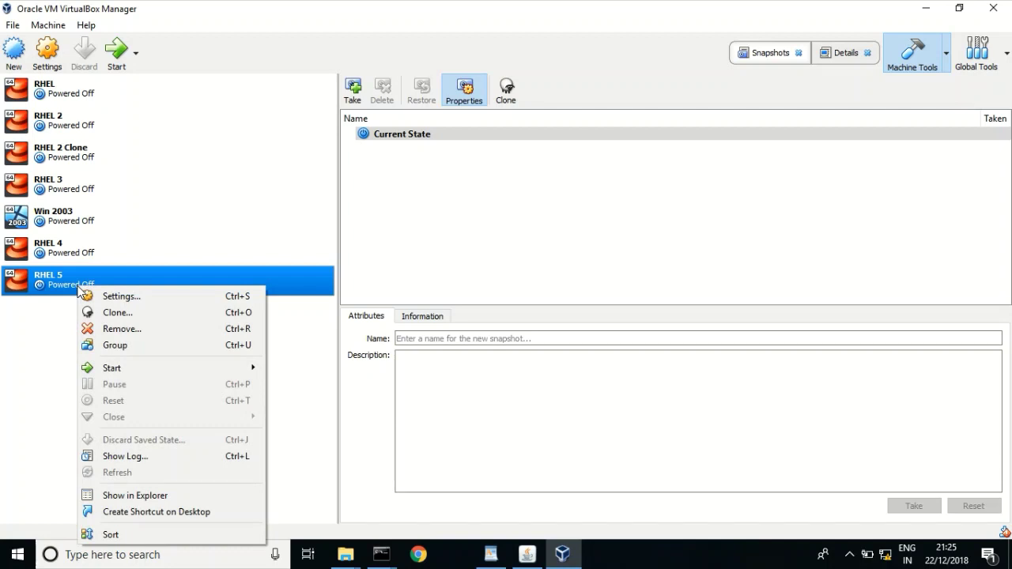
mouse_move(140, 371)
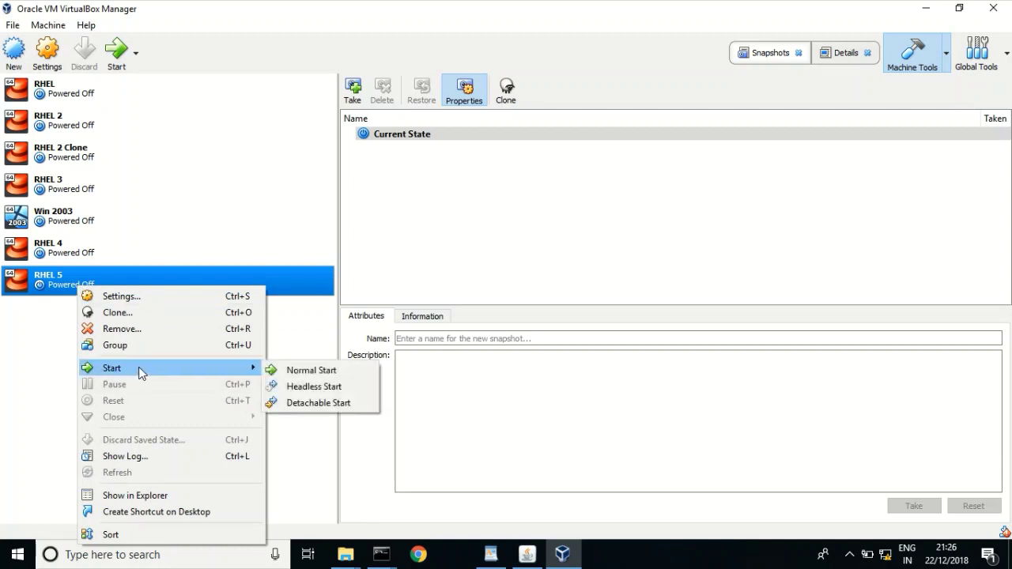
click(309, 372)
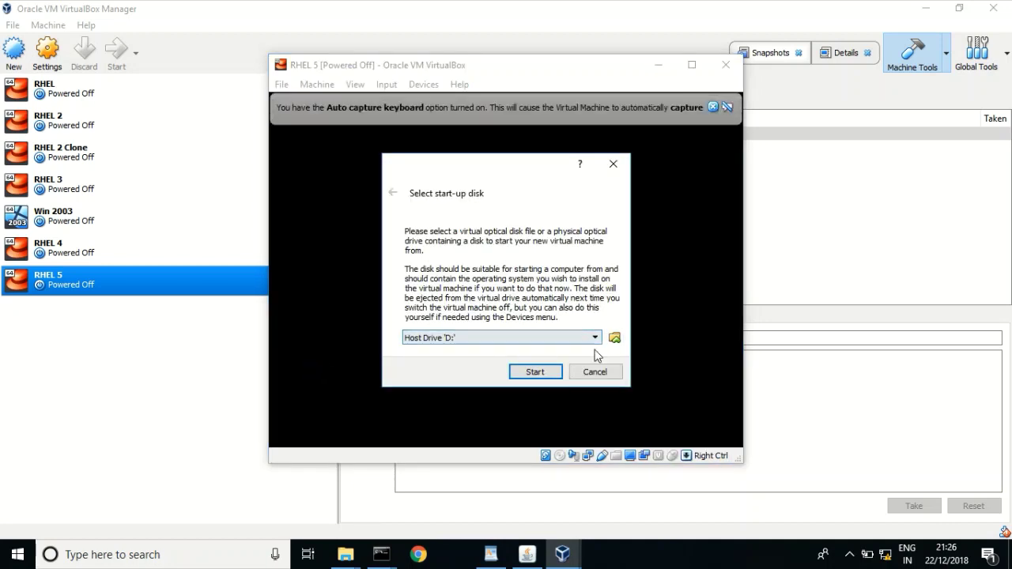
- Cancel the start-up disk prompt without choosing Host Drive 'D:' or any other disk
click(569, 338)
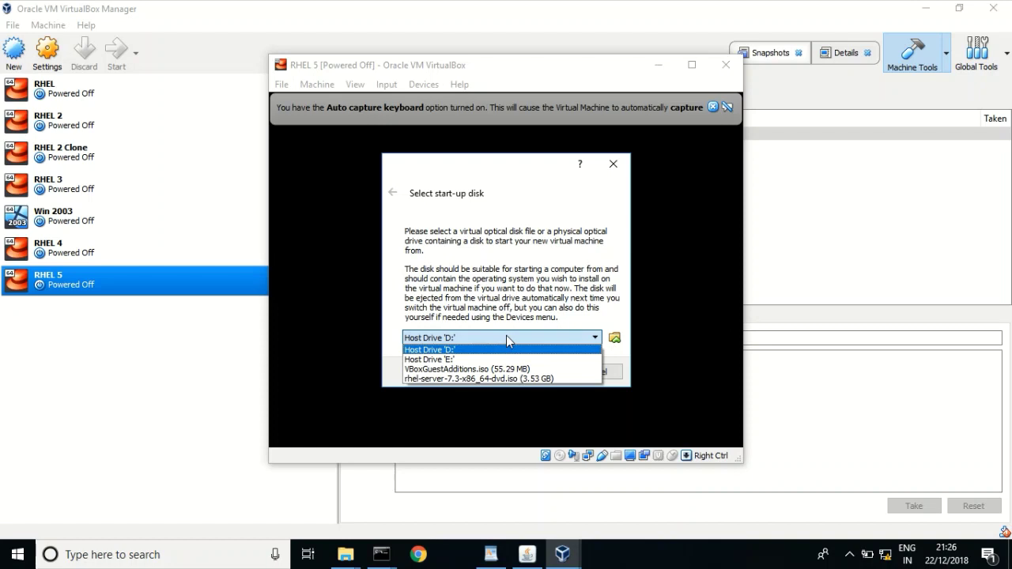
click(566, 259)
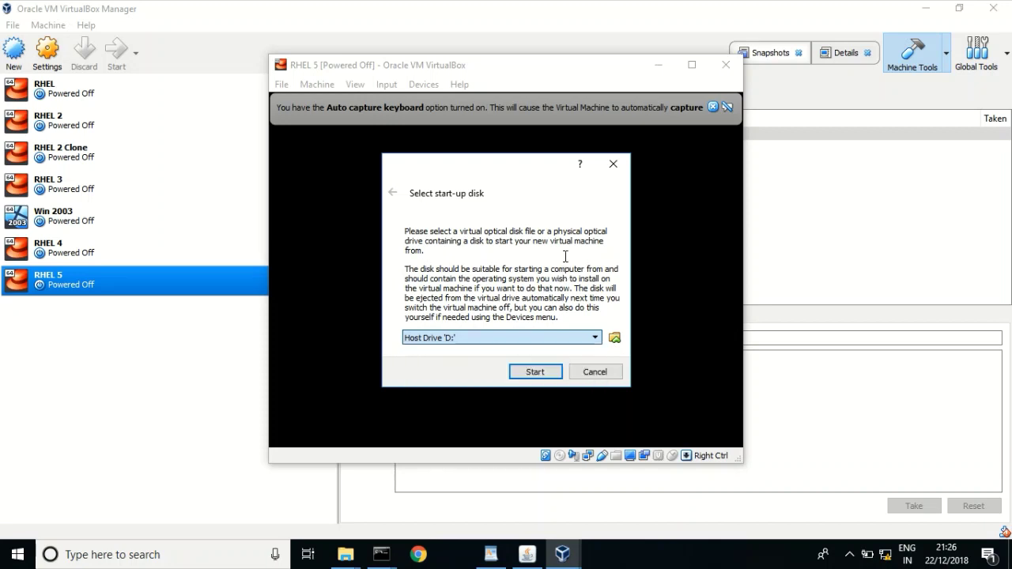
click(590, 371)
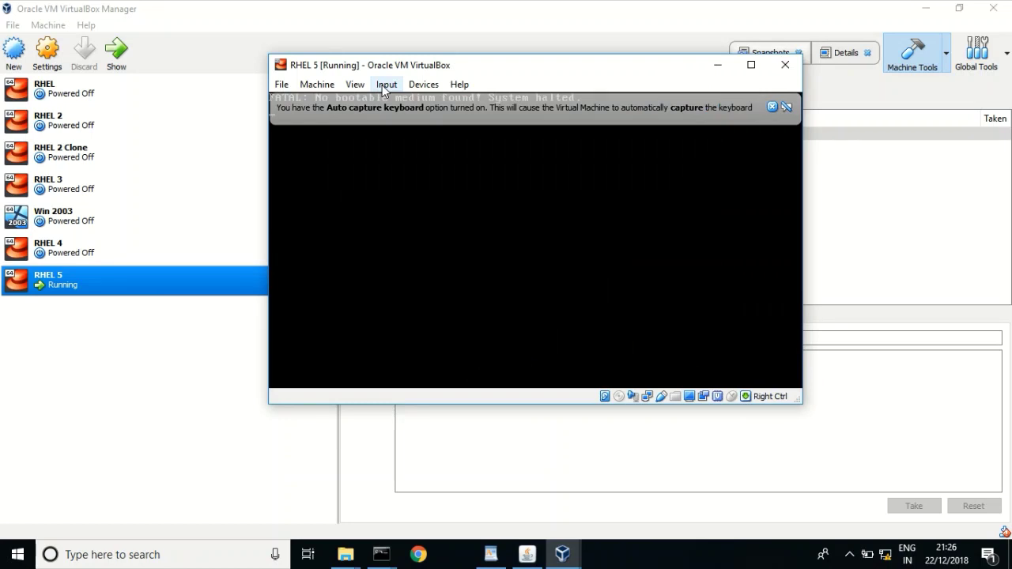
- Inspect the running VM window's Input and Devices menus, including optical drive options
click(382, 84)
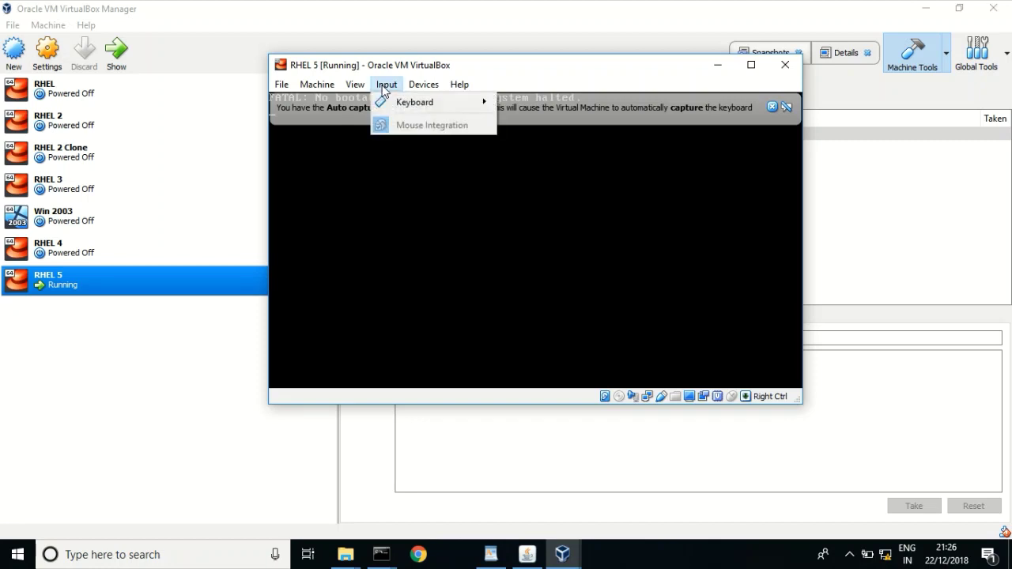
click(424, 85)
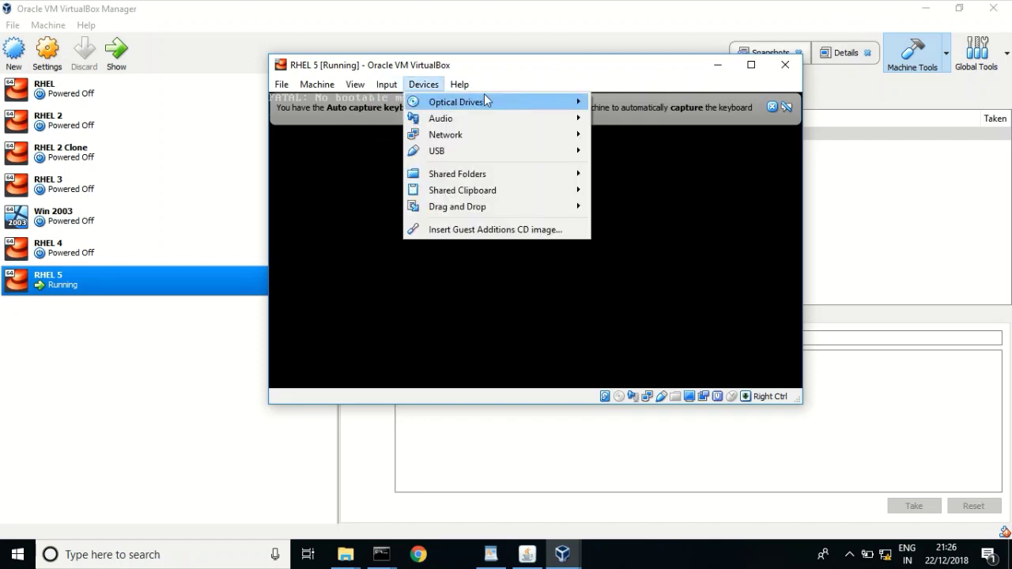
click(388, 84)
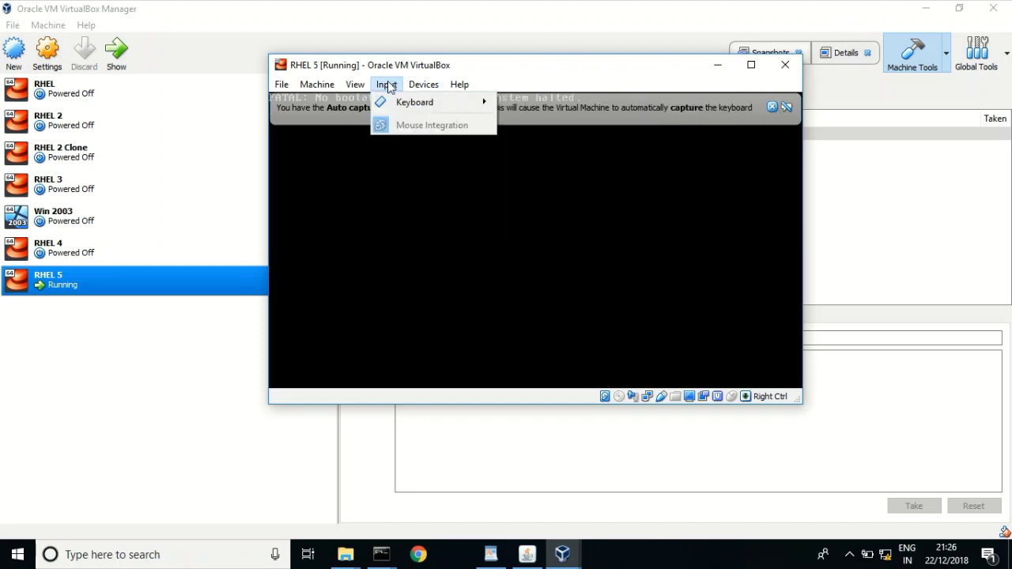
click(424, 85)
mouse_move(493, 103)
- Power off RHEL 5 and open its Settings on the Storage page
click(785, 66)
click(784, 66)
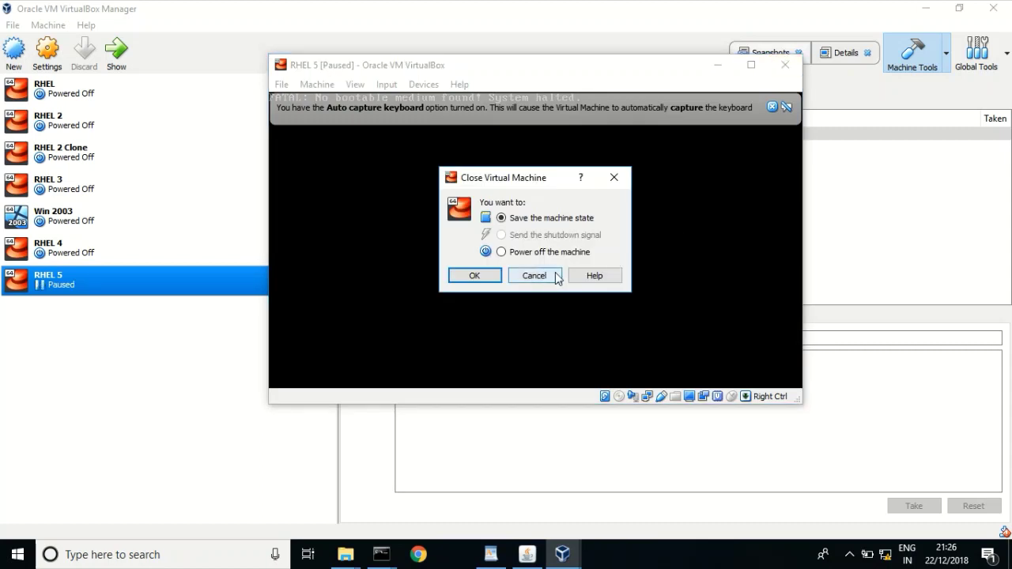
click(516, 251)
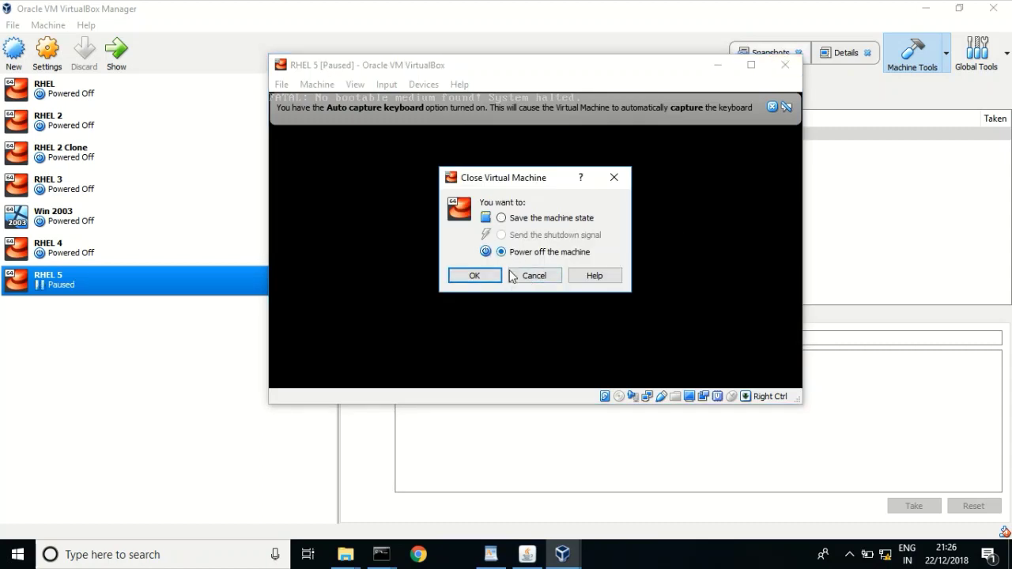
click(468, 275)
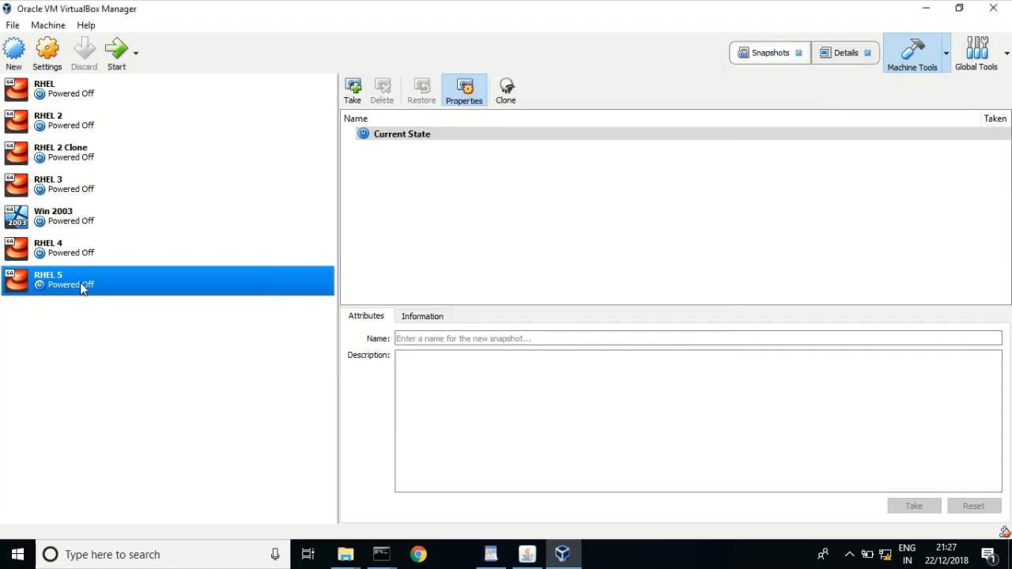
right_click(80, 283)
click(127, 294)
click(317, 203)
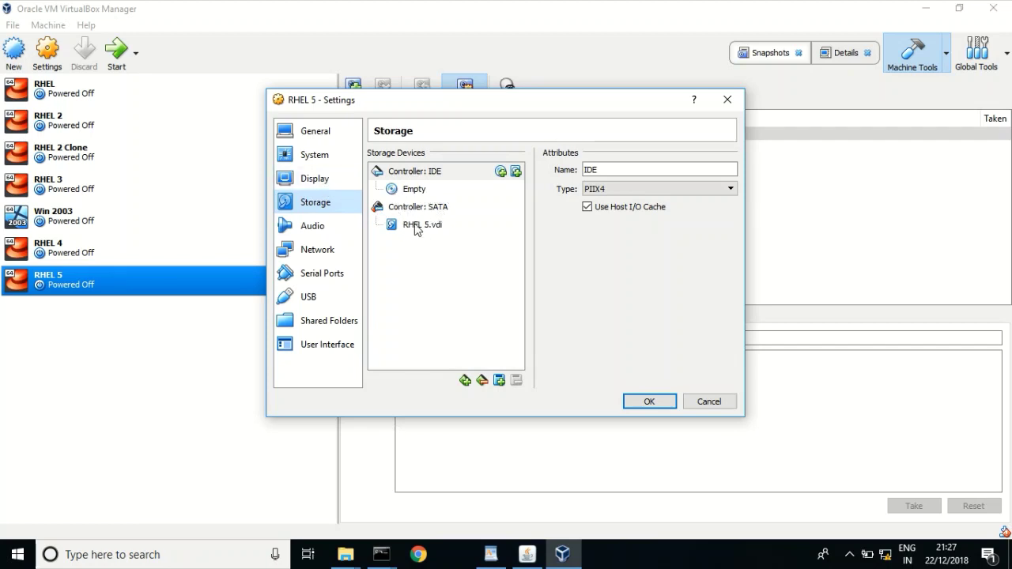
- Cancel out of the RHEL 5 - Settings dialog, leaving everything unchanged
click(710, 405)
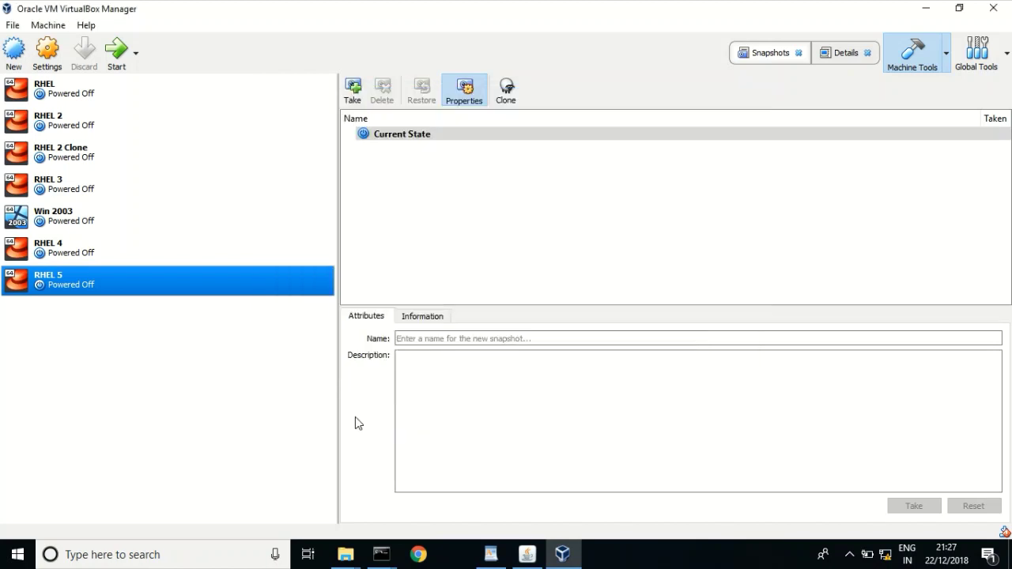
- View RHEL 4's storage settings, then close them without changes
right_click(61, 253)
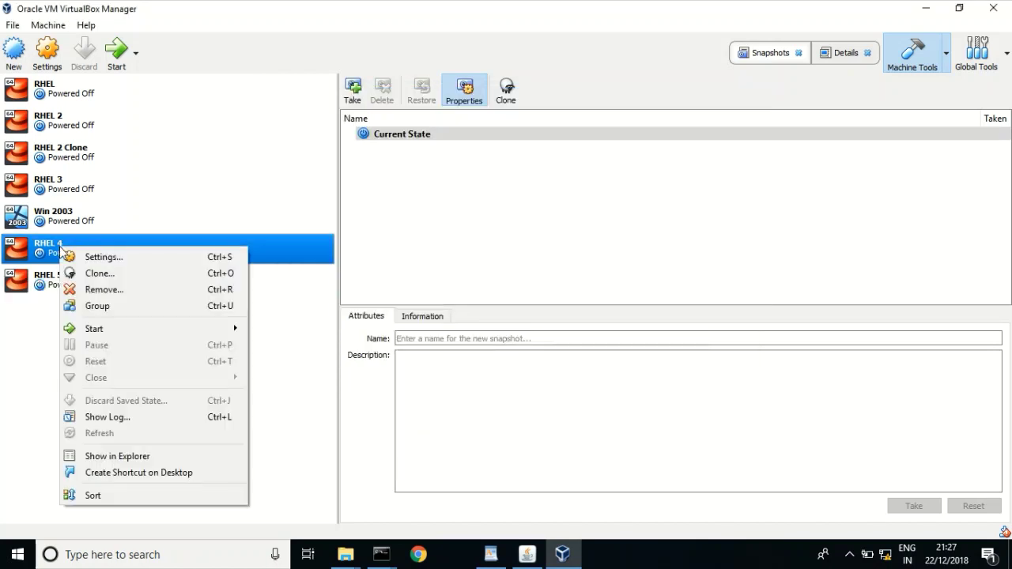
click(100, 261)
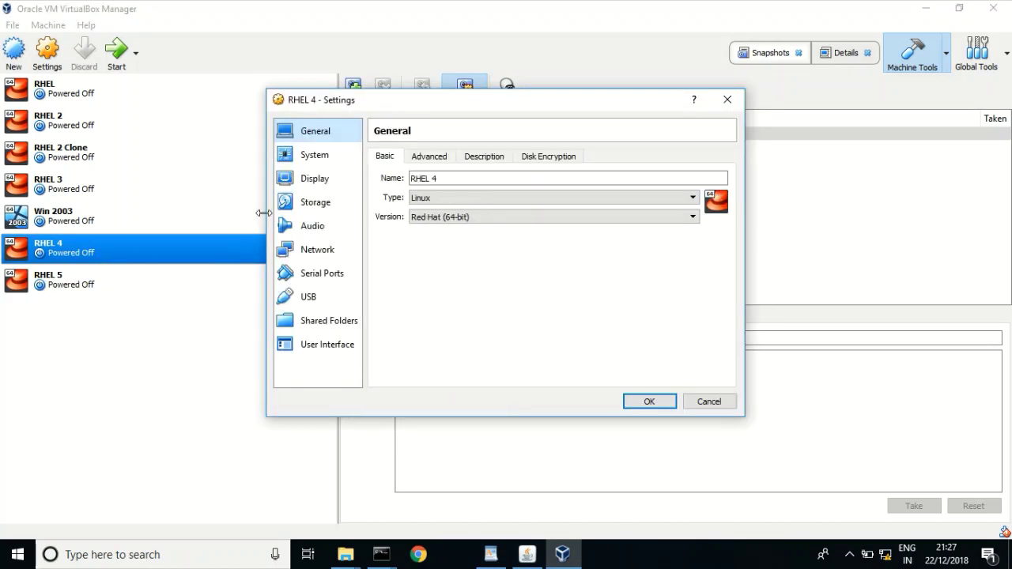
click(304, 208)
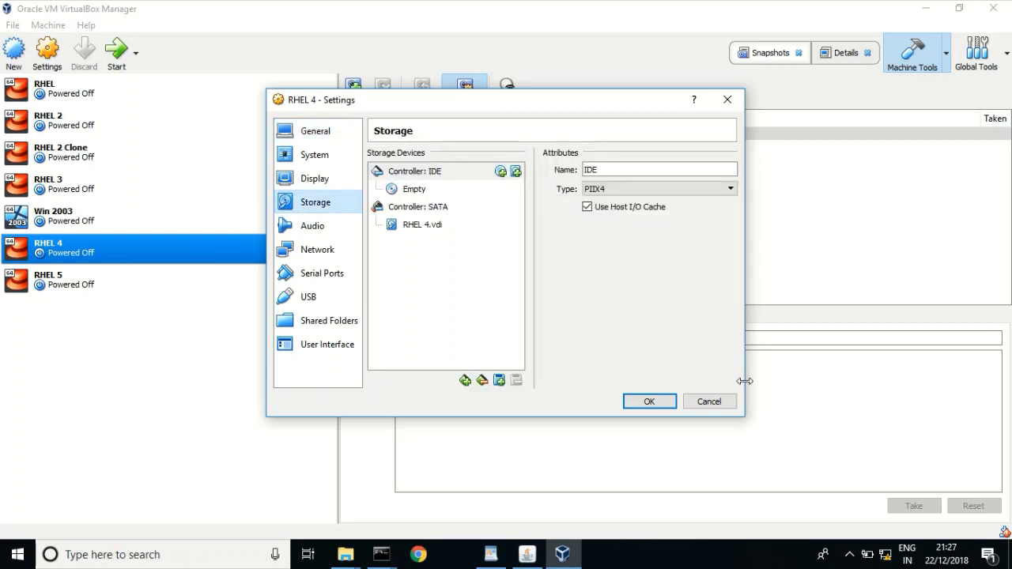
click(710, 402)
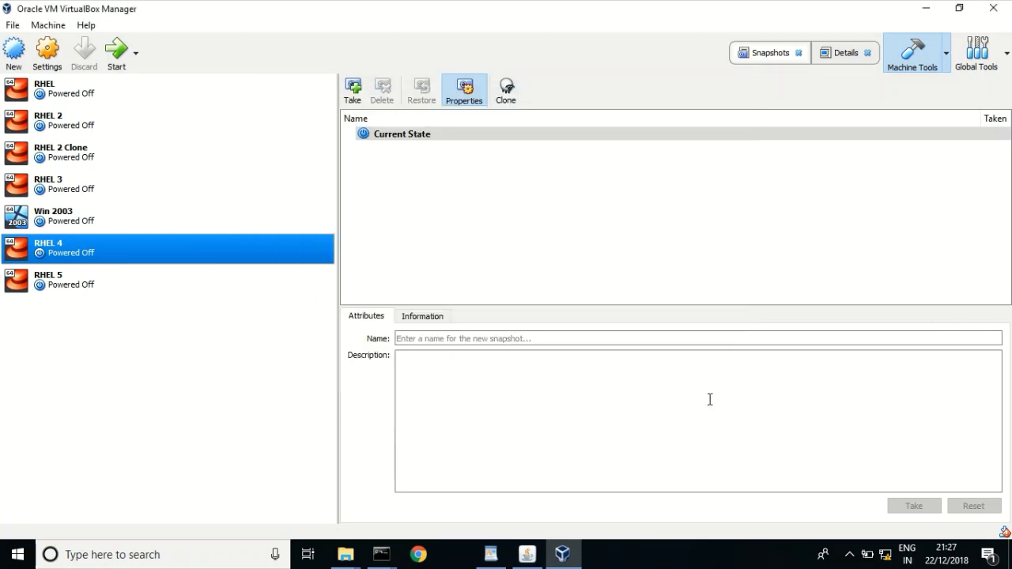
- Start RHEL 5 normally and look at its Input menu
right_click(70, 288)
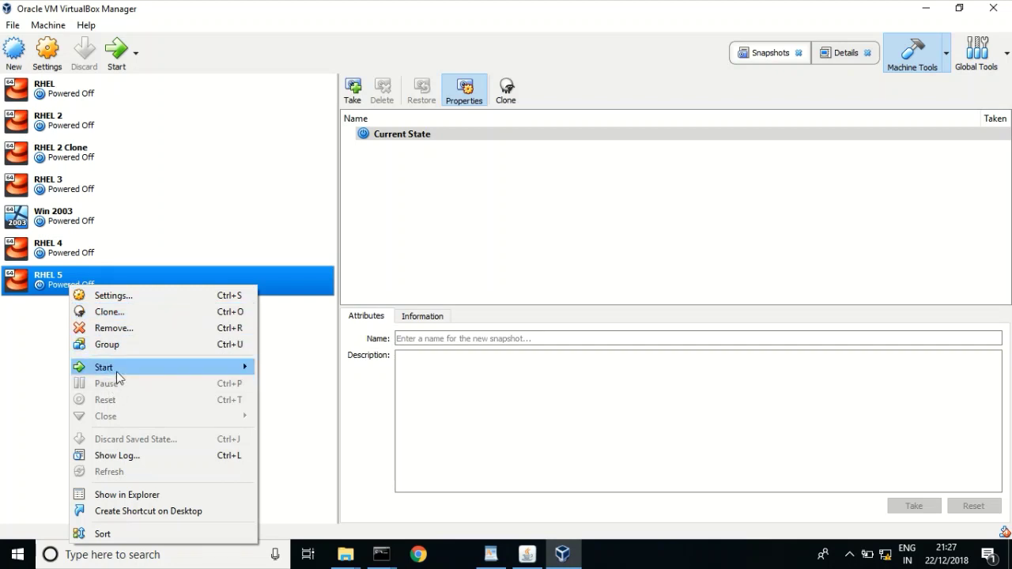
mouse_move(123, 370)
click(299, 371)
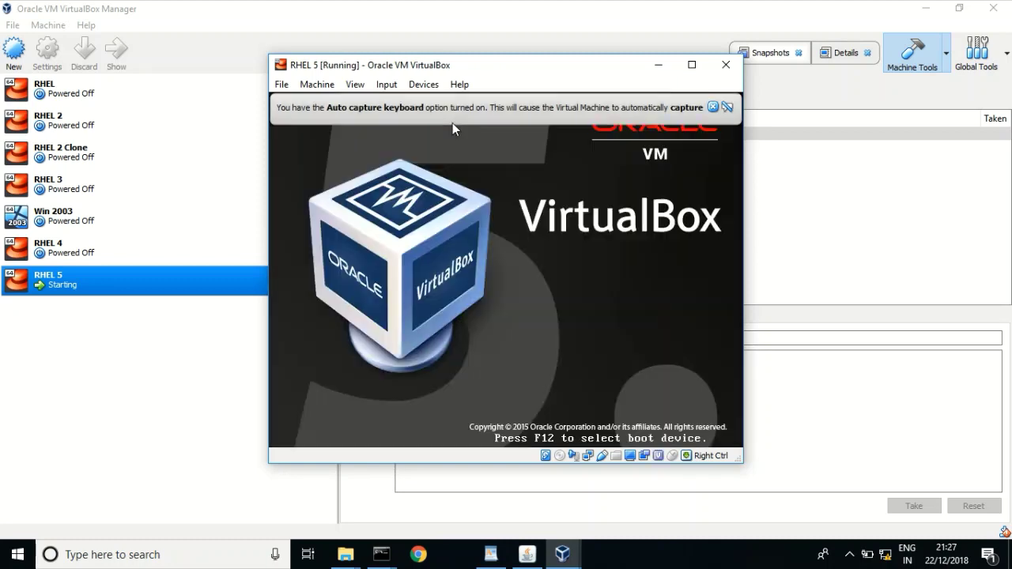
click(385, 83)
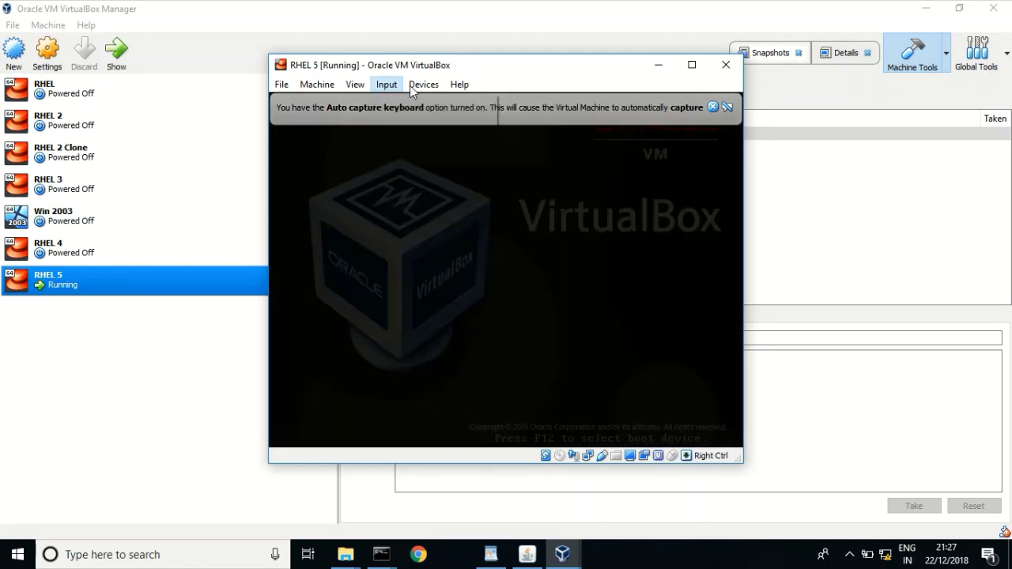
- Mount rhel-server-7.3-x86_64-dvd.iso from the Linux OS folder in the optical drive
click(425, 84)
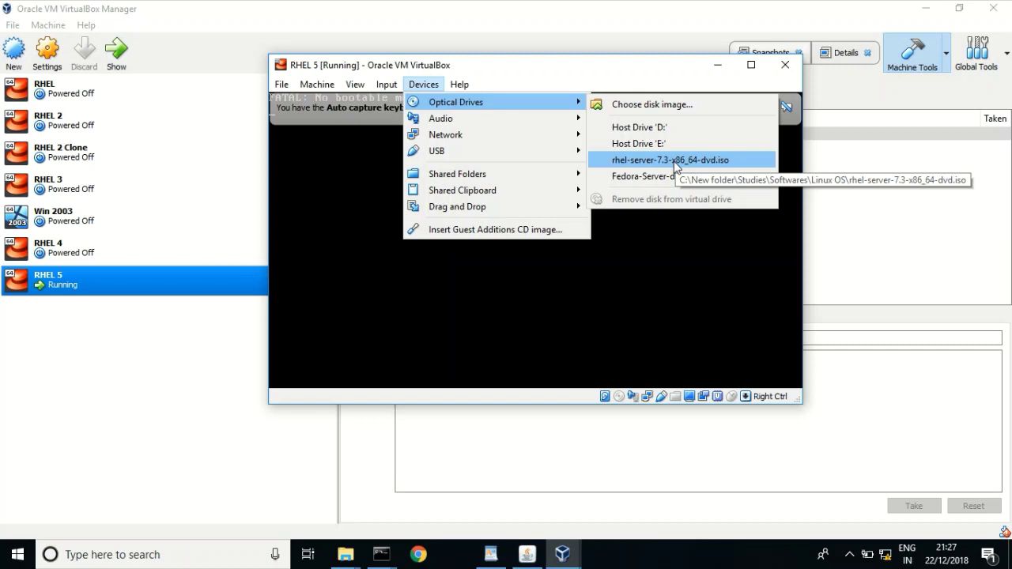
click(646, 108)
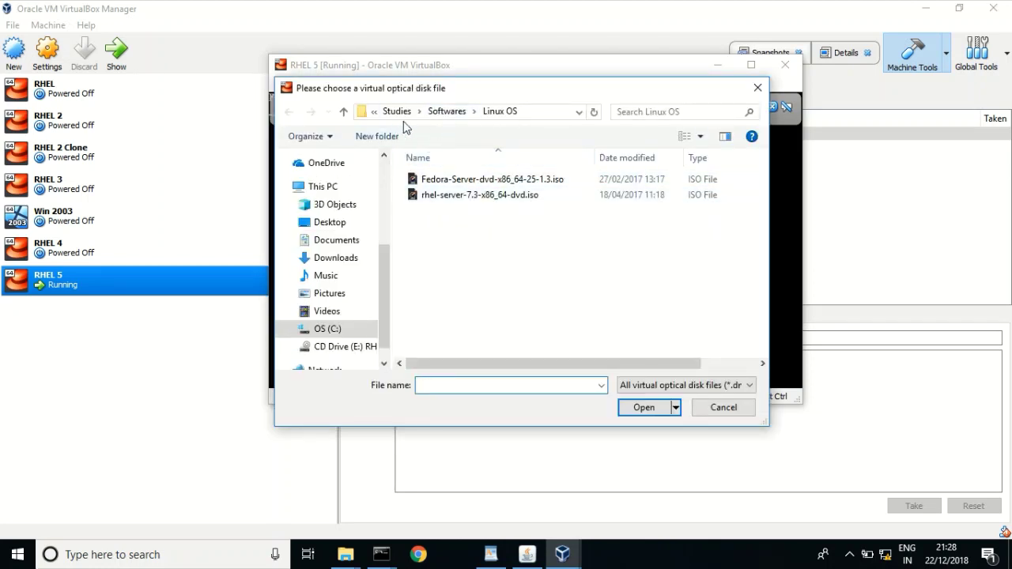
click(536, 112)
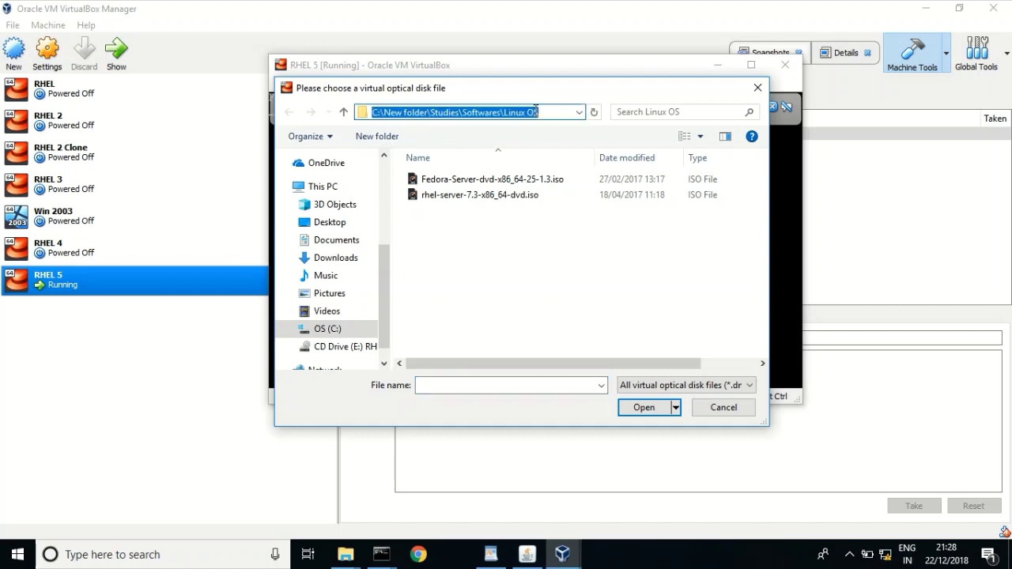
click(464, 297)
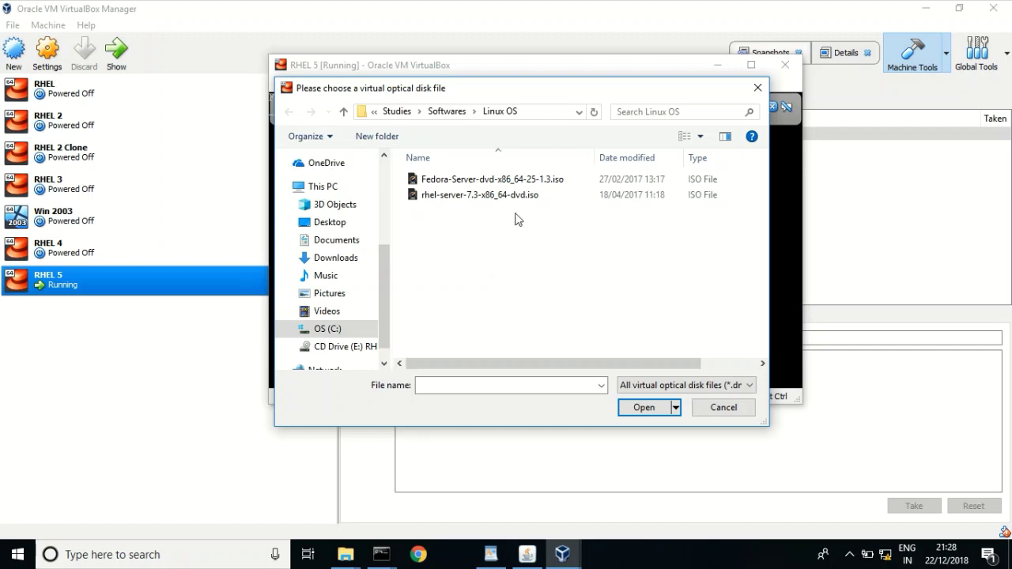
double_click(449, 196)
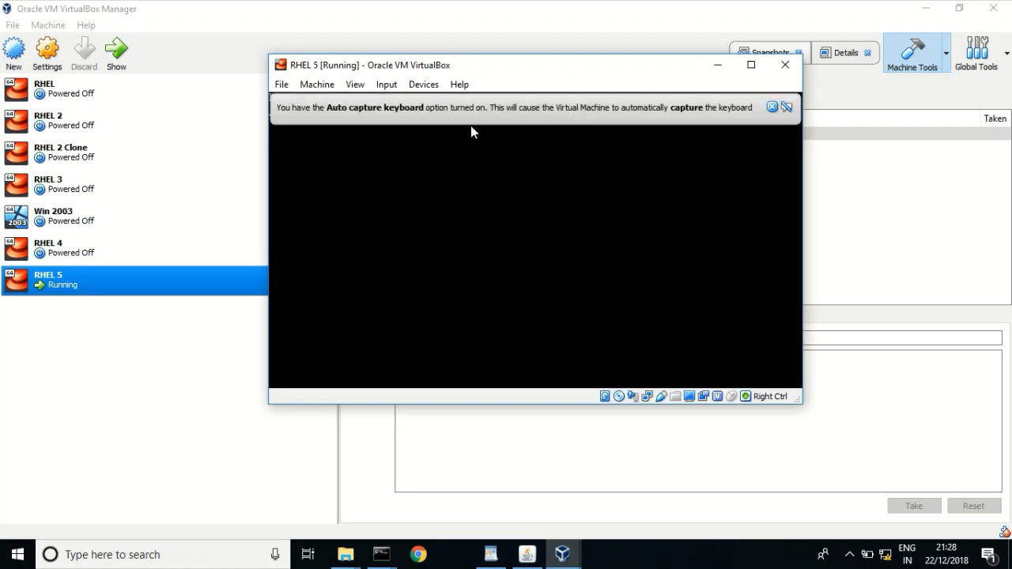
- Close the halted RHEL 5 window and confirm 'Power off the machine'
click(428, 87)
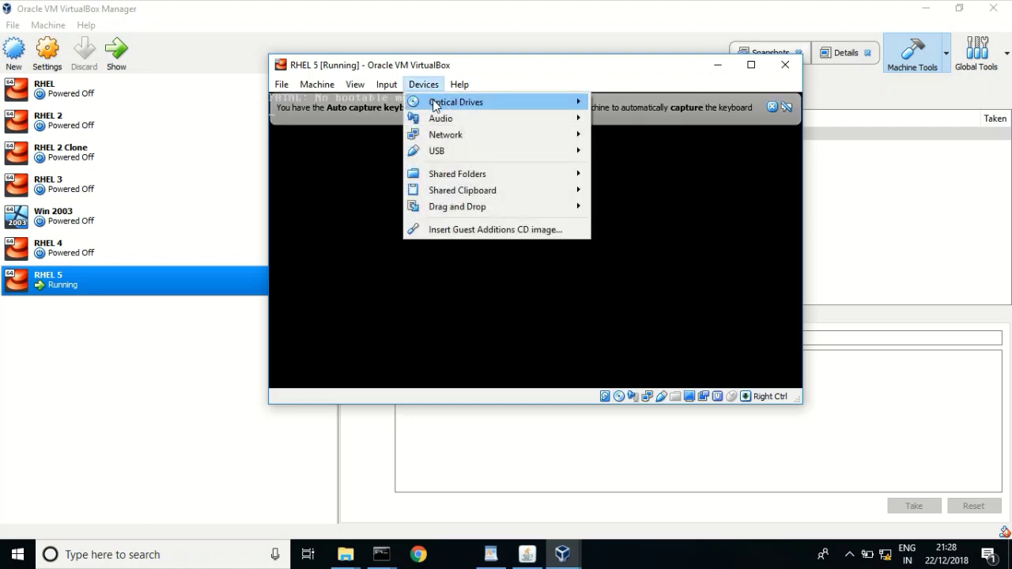
mouse_move(439, 103)
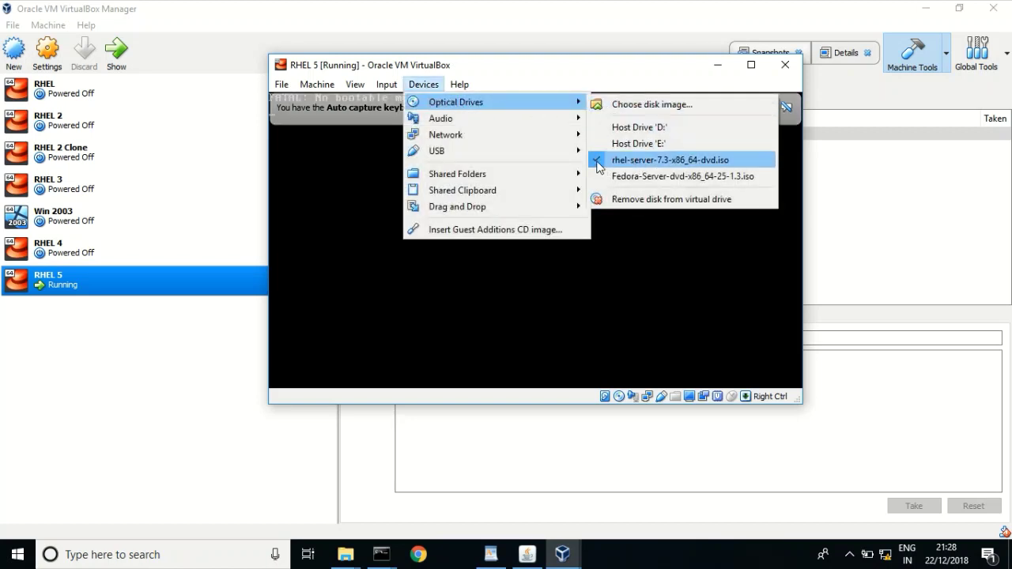
click(622, 290)
key(Control_R)
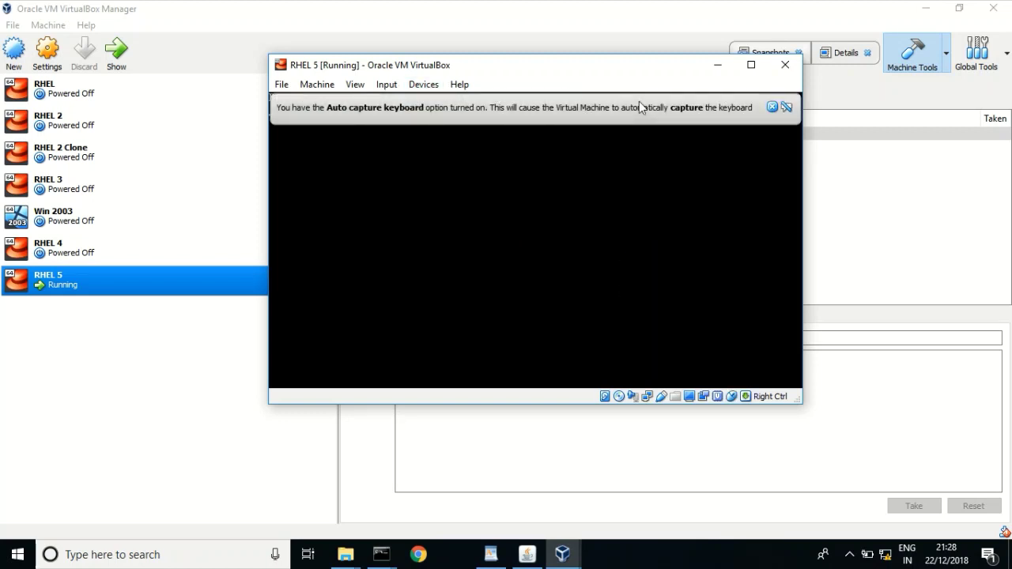
key(alt+f)
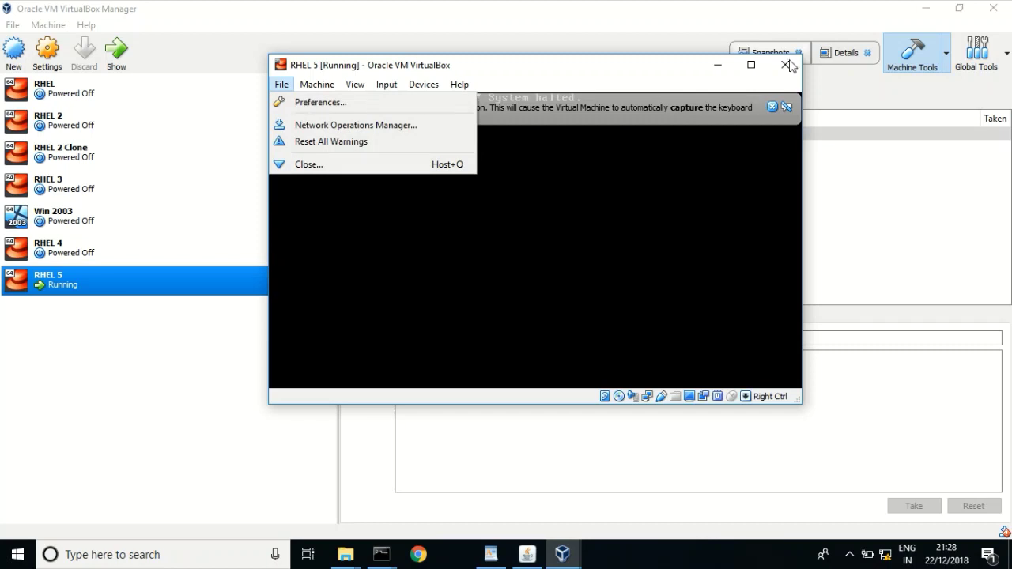
click(633, 76)
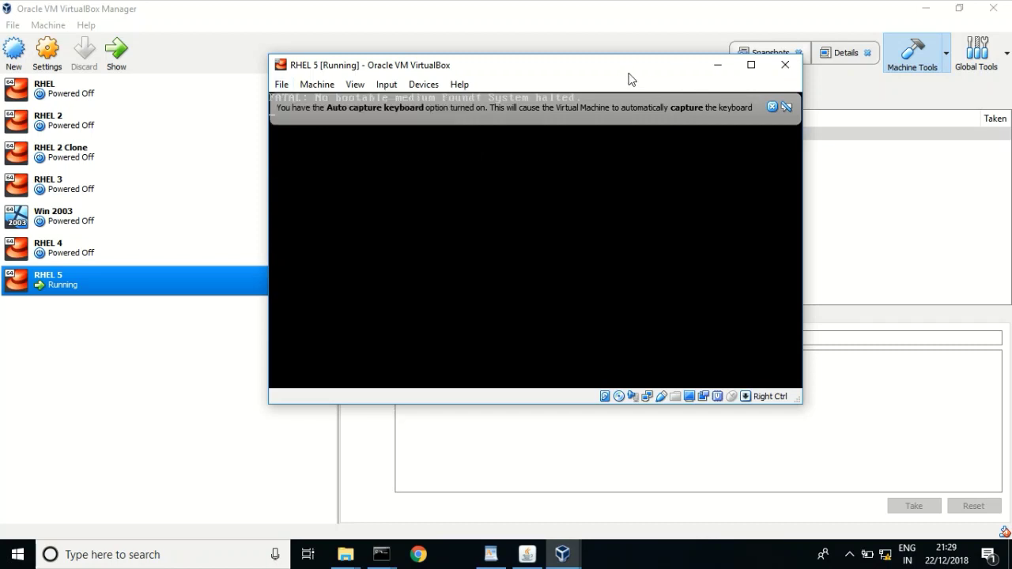
click(784, 67)
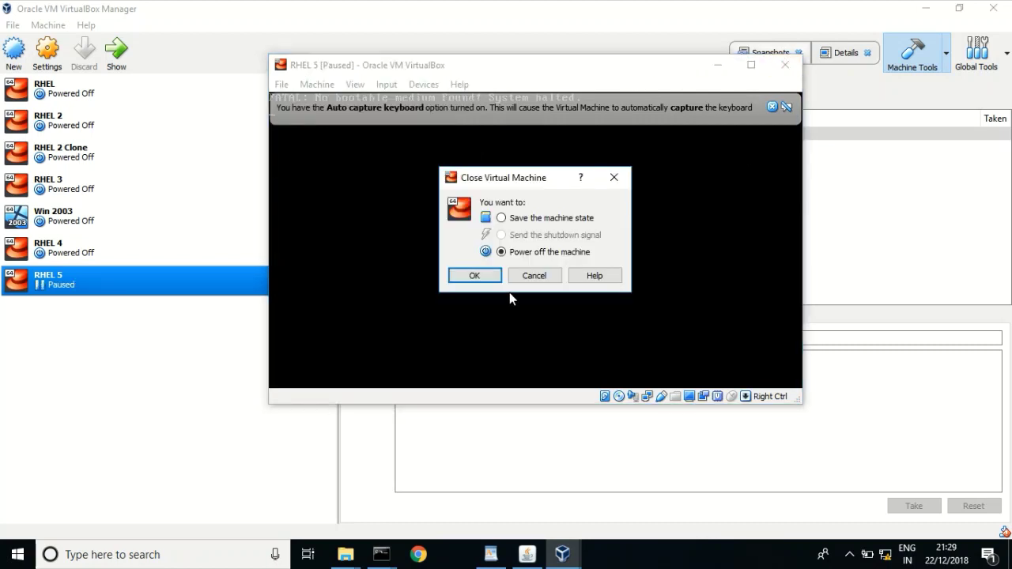
click(474, 276)
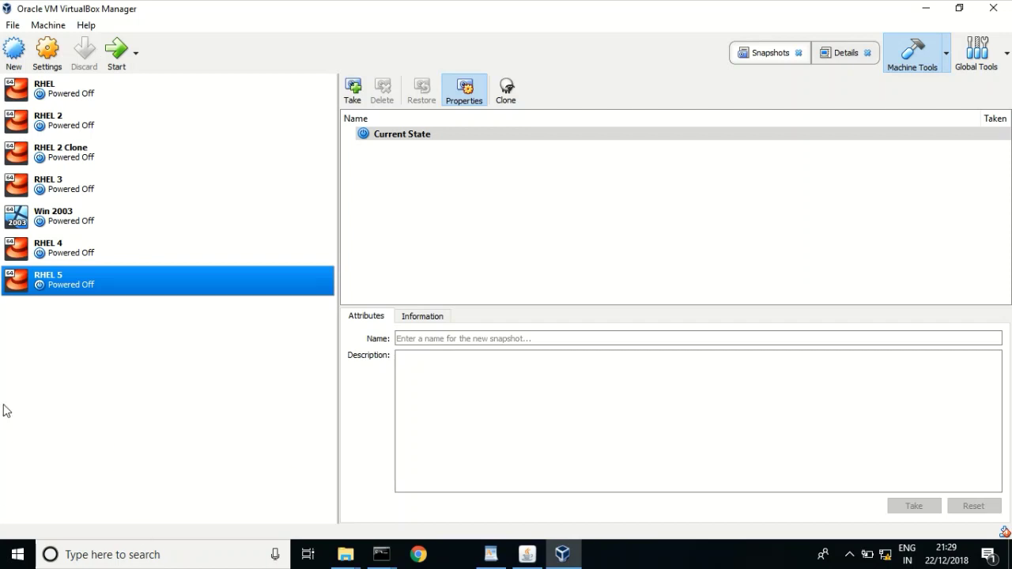
- Launch RHEL 5 from its context menu using Start > Normal Start
right_click(109, 293)
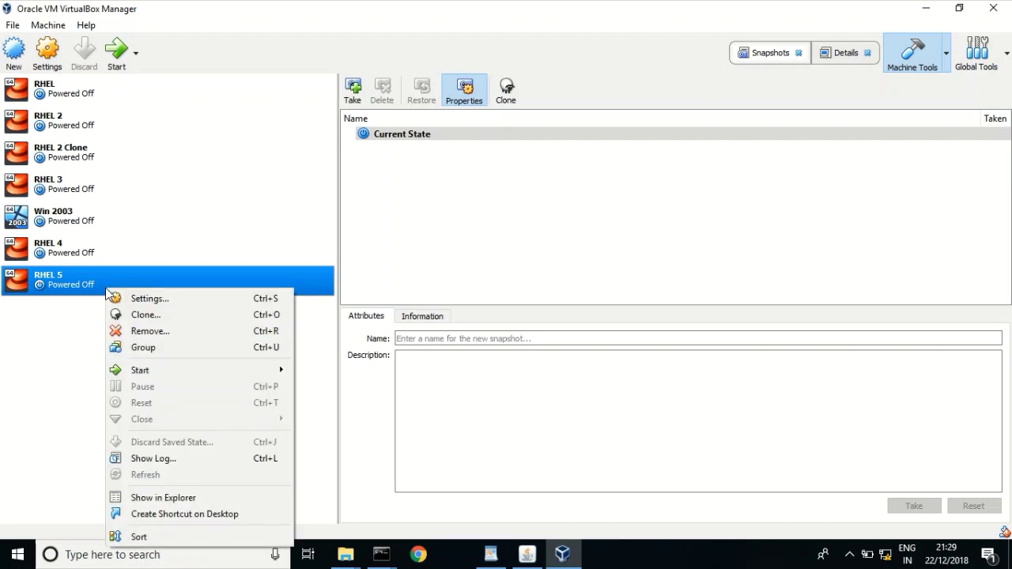
mouse_move(238, 377)
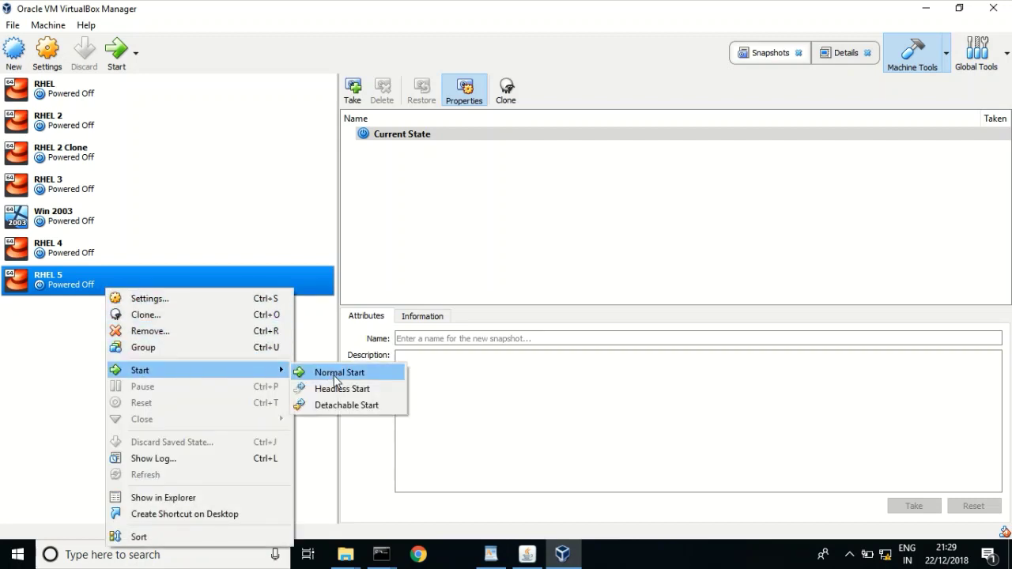
click(324, 372)
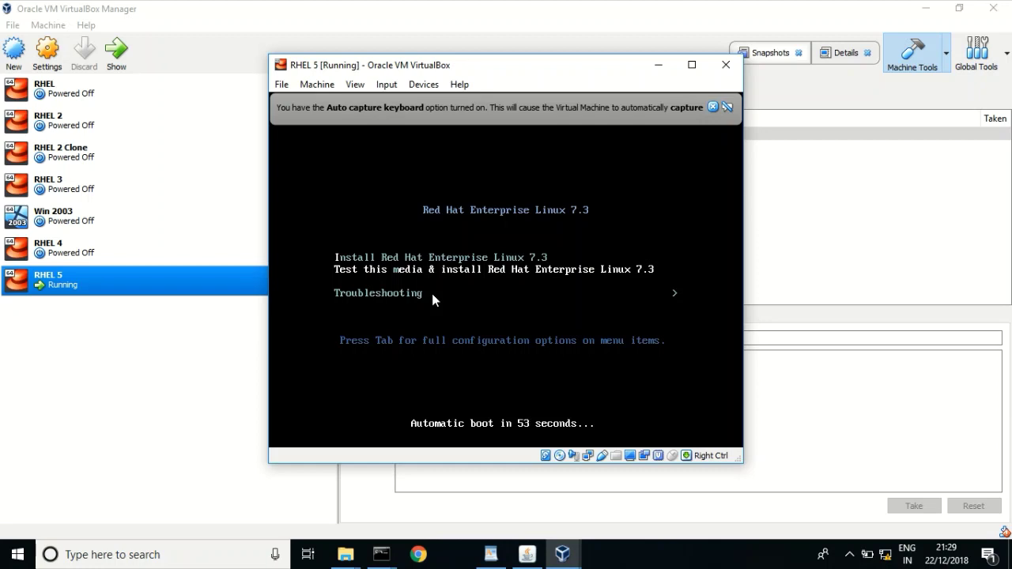
- Check the Devices > Optical Drives menu and leave it unchanged
click(421, 84)
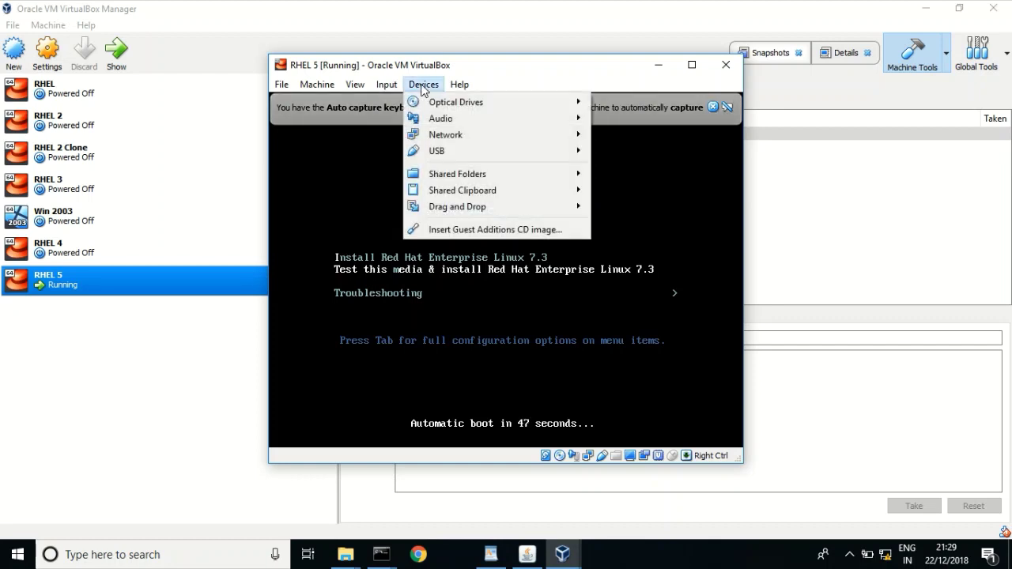
mouse_move(465, 105)
click(599, 73)
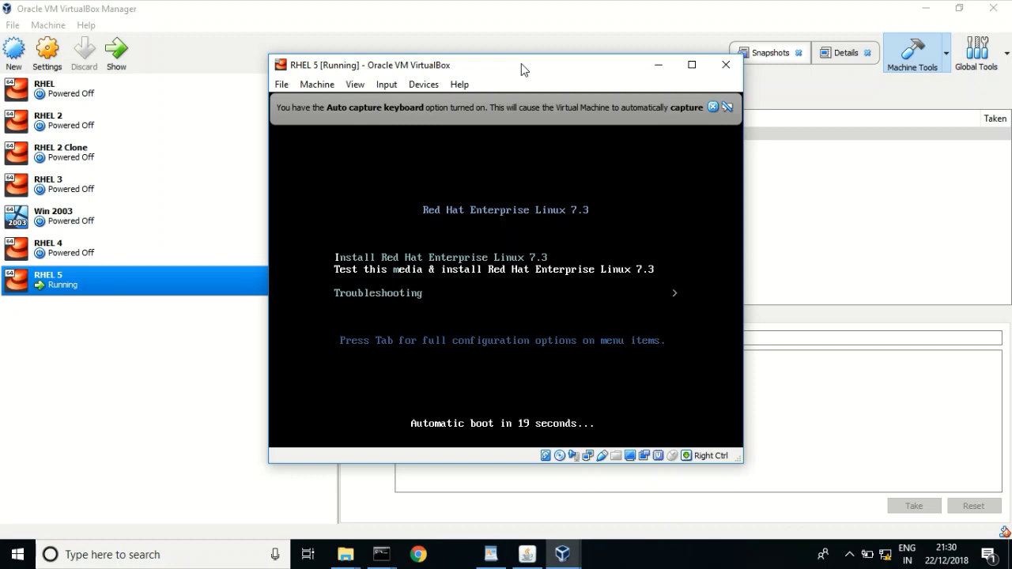
- Halt the boot countdown and launch the 'Install Red Hat Enterprise Linux 7.3' entry
key(Down)
key(Up)
key(Up)
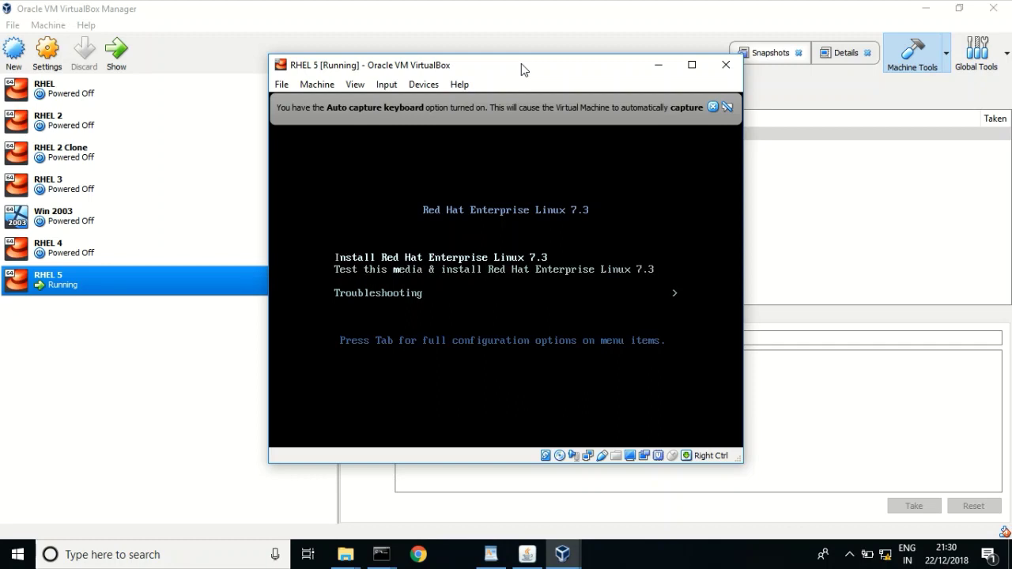
key(Down)
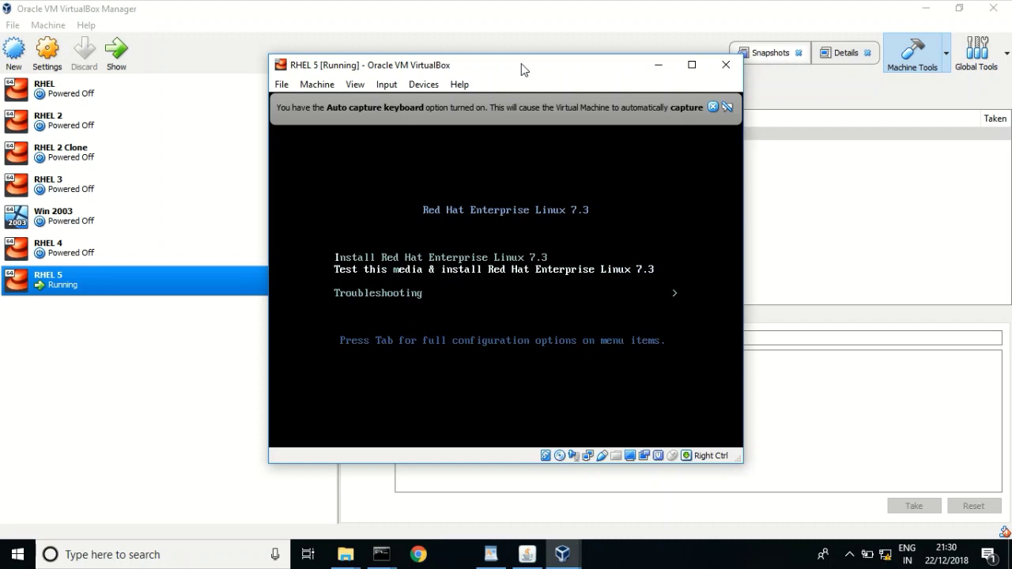
key(Up)
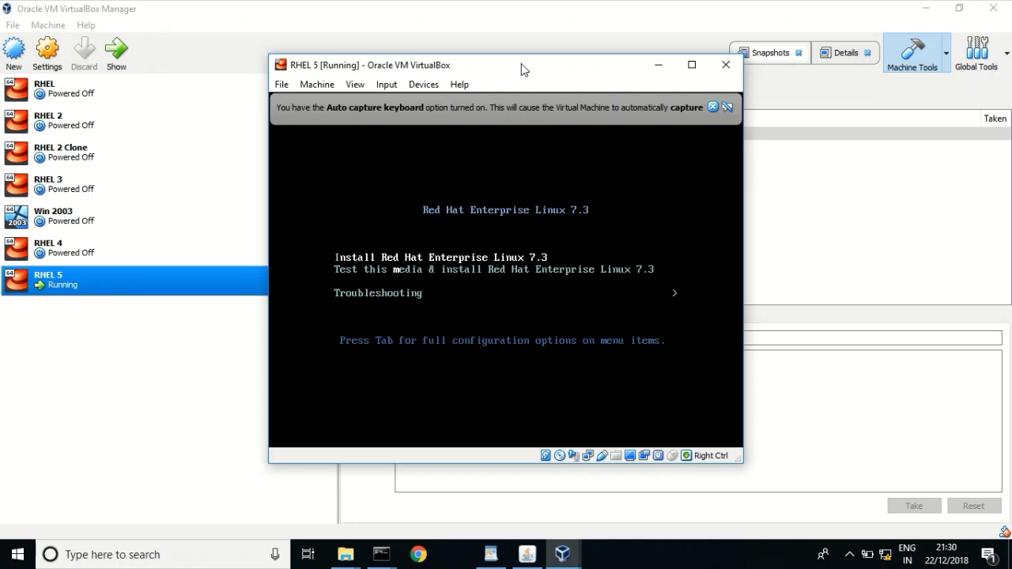
key(Return)
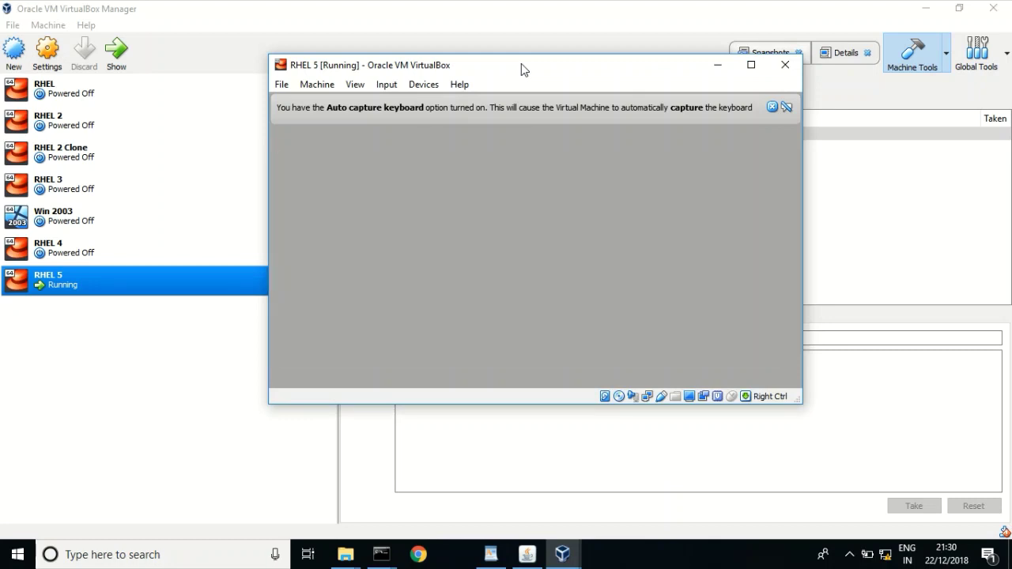
- Close the Auto capture keyboard notice and maximize the RHEL 5 window
click(772, 107)
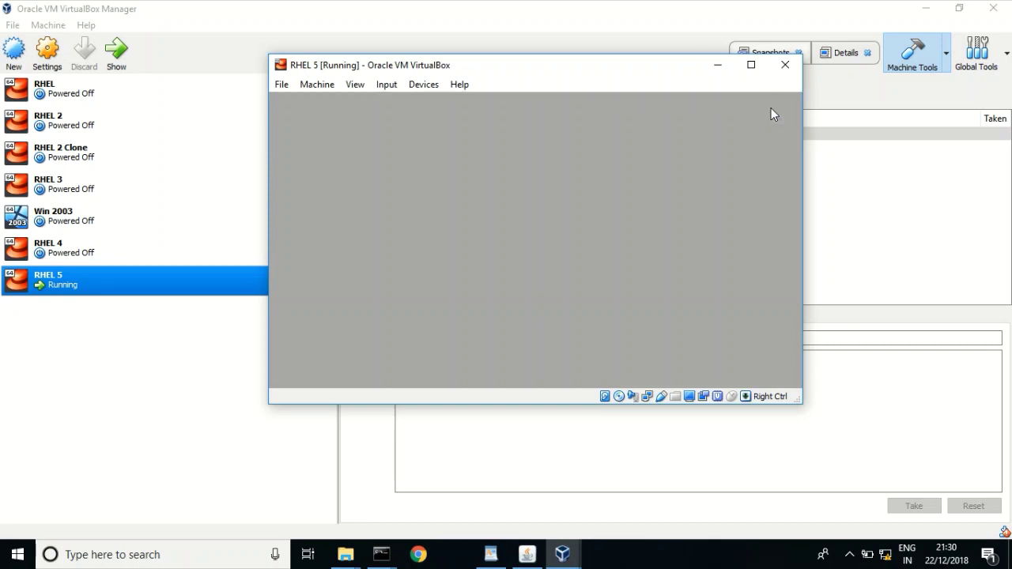
click(752, 65)
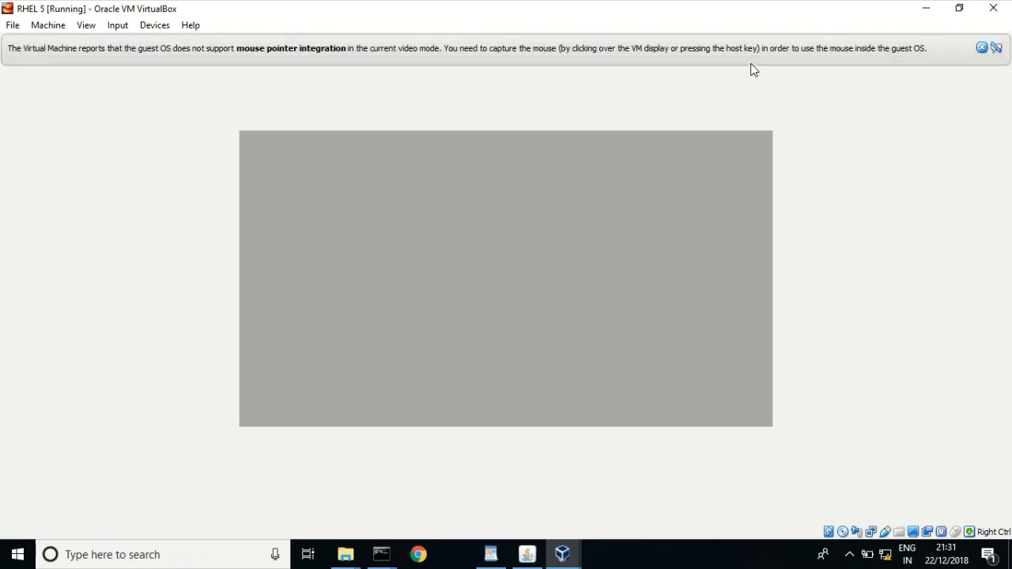
- Dismiss the mouse pointer integration notice and wait for the RHEL 7.3 welcome screen
click(983, 48)
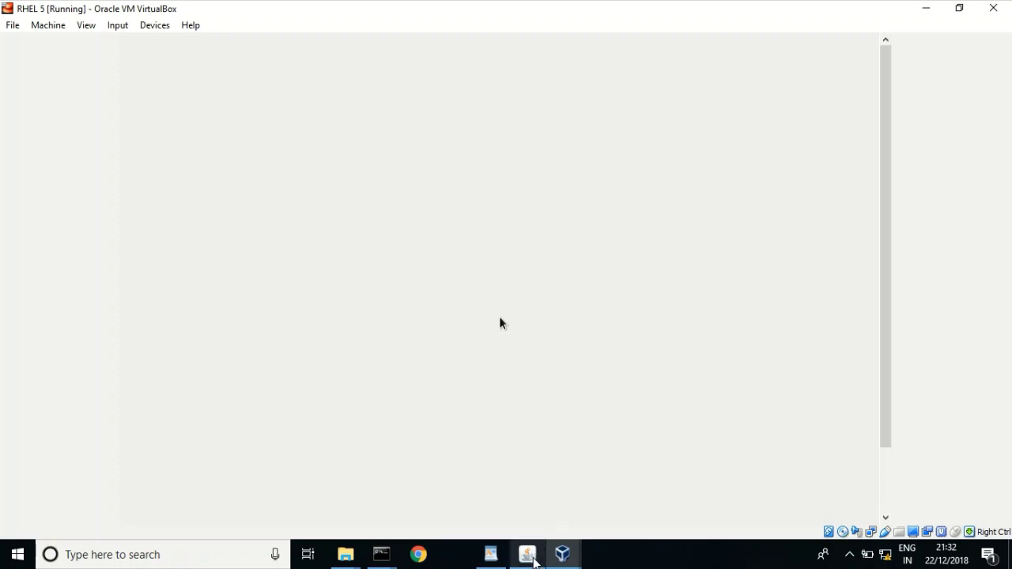
click(534, 562)
click(534, 562)
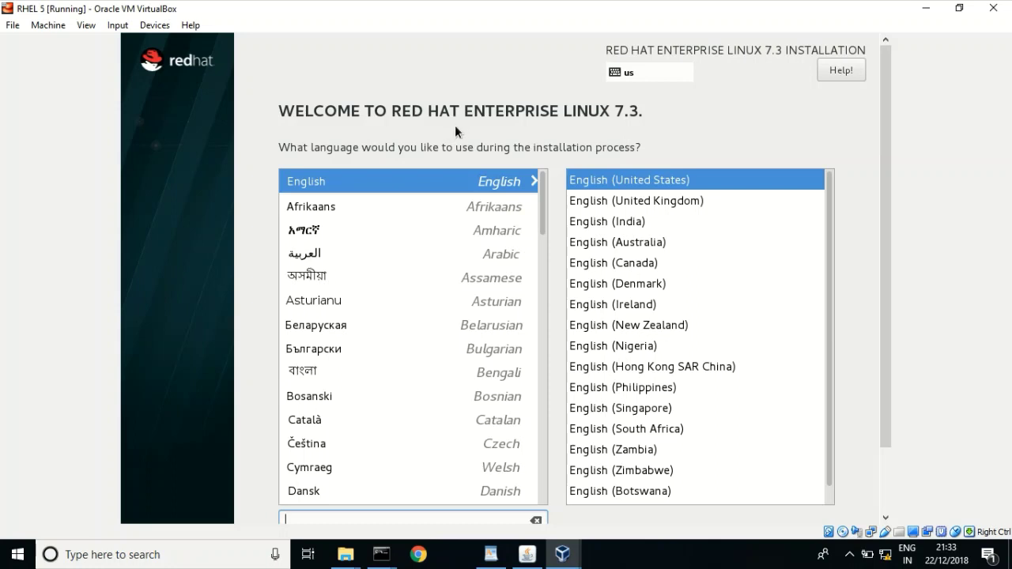
- Release the host key and dismiss the stray File menu
key(Control_R)
key(alt+f)
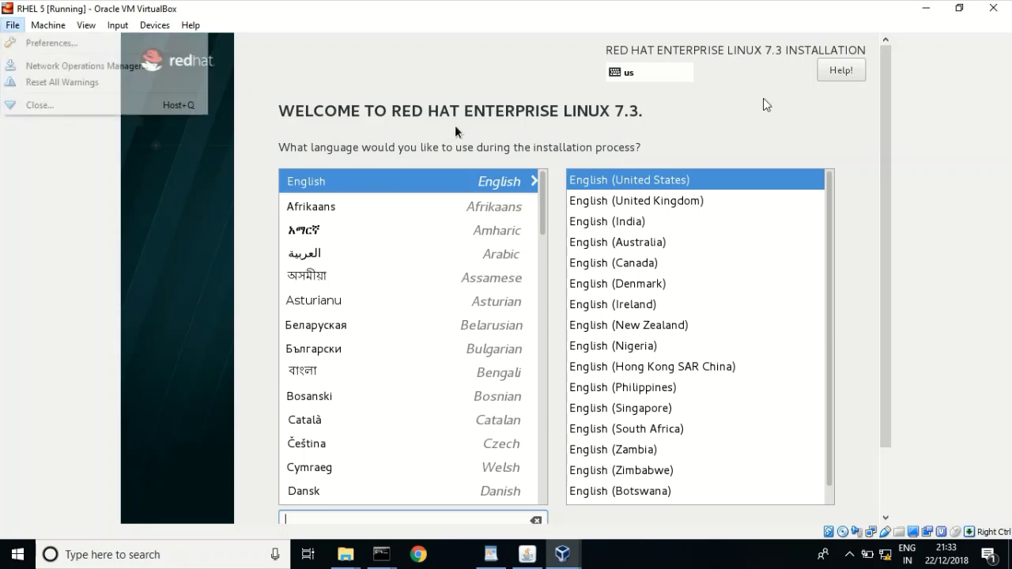
key(Escape)
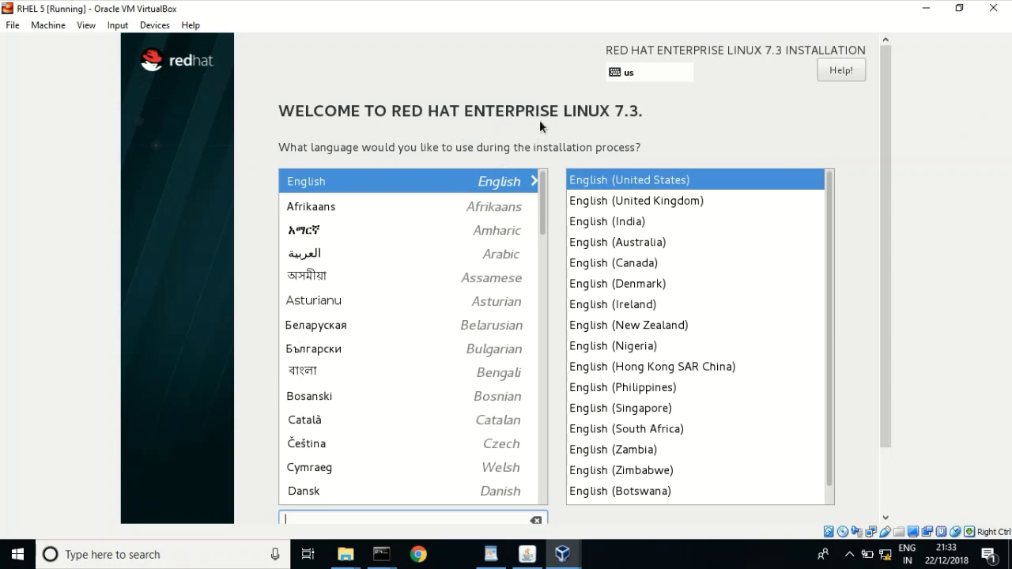
key(ctrl+Home)
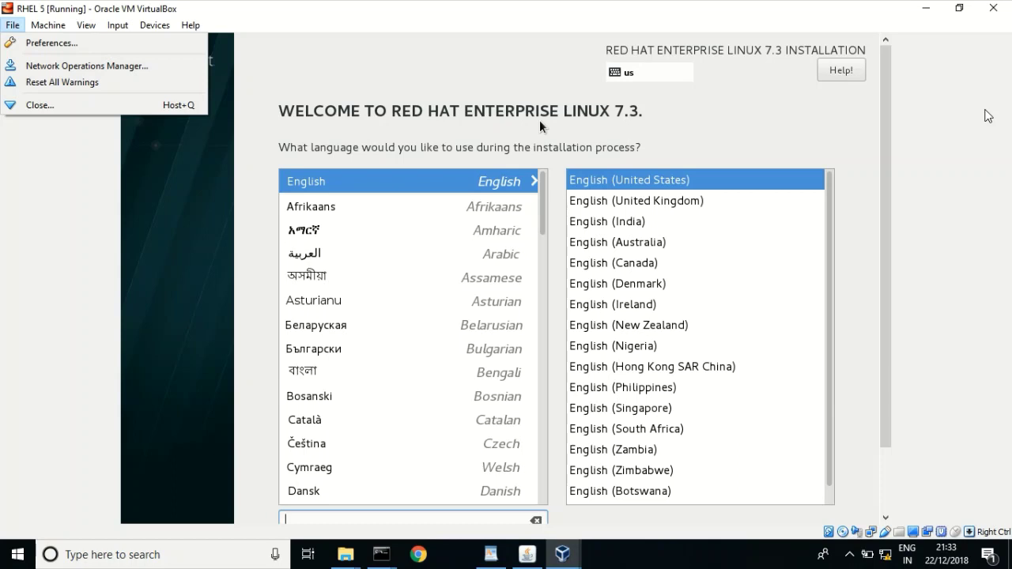
click(849, 323)
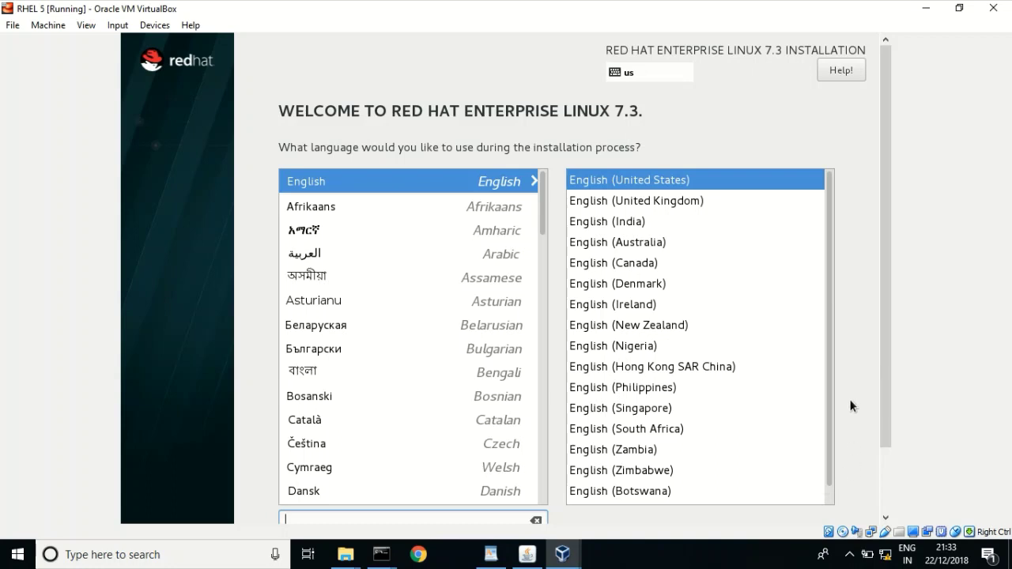
key(ctrl+Home)
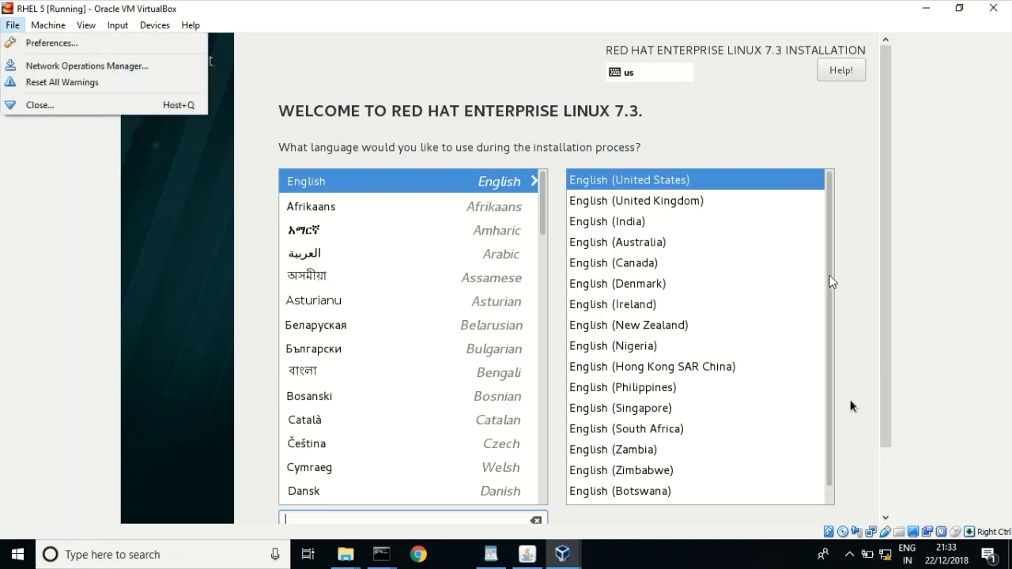
- Drag the display scrollbar down to reveal Continue, keeping English (United States)
click(889, 259)
drag(889, 259, 852, 327)
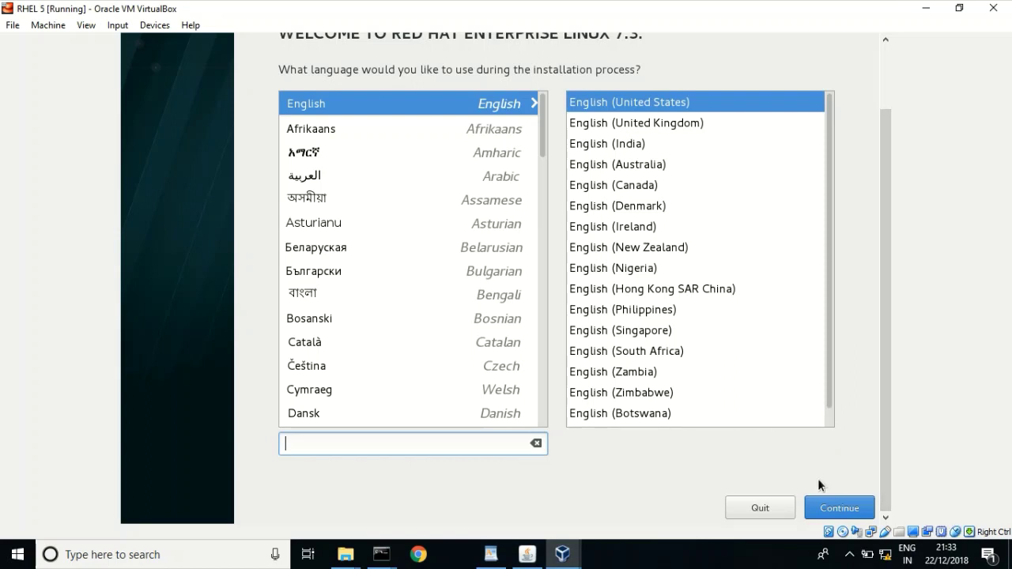
click(841, 507)
click(831, 509)
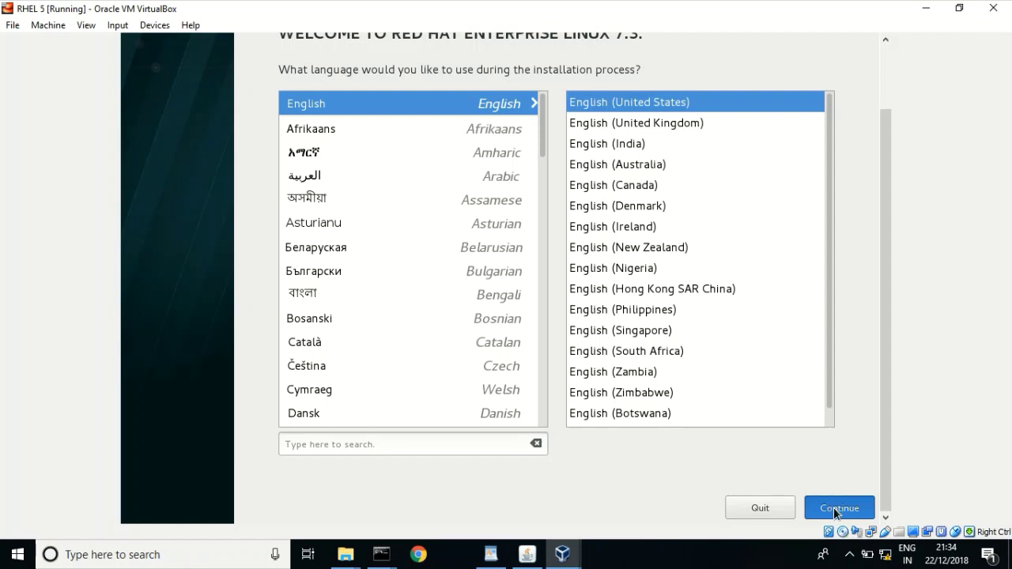
- Continue past the language page to the Installation Summary, closing the stray File menu
click(834, 508)
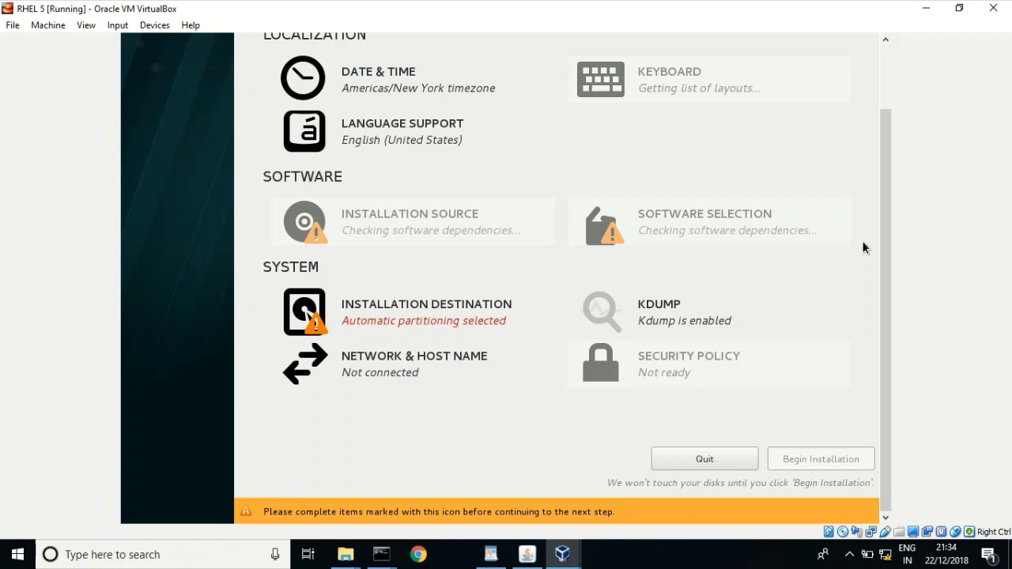
key(alt+f)
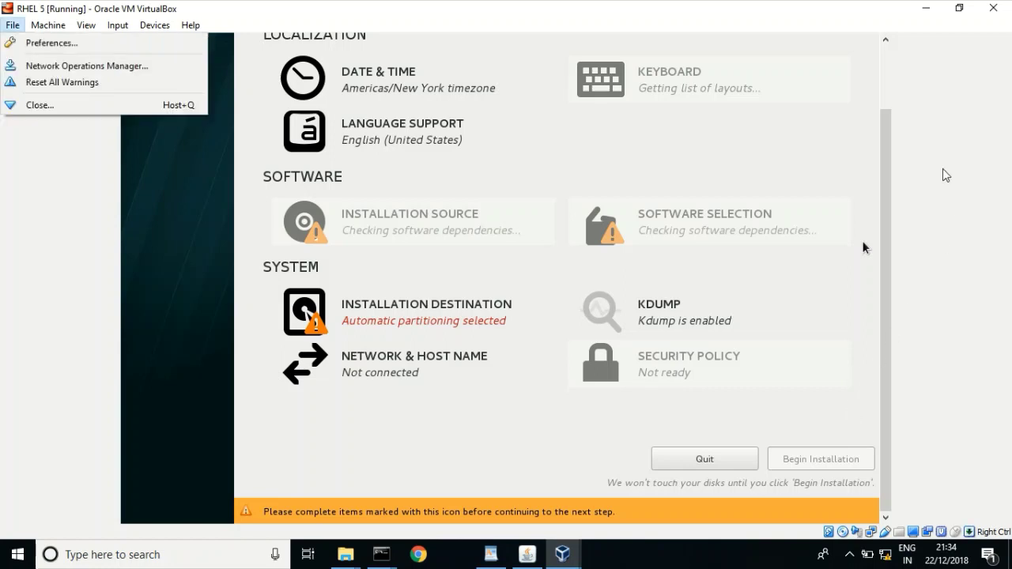
click(887, 56)
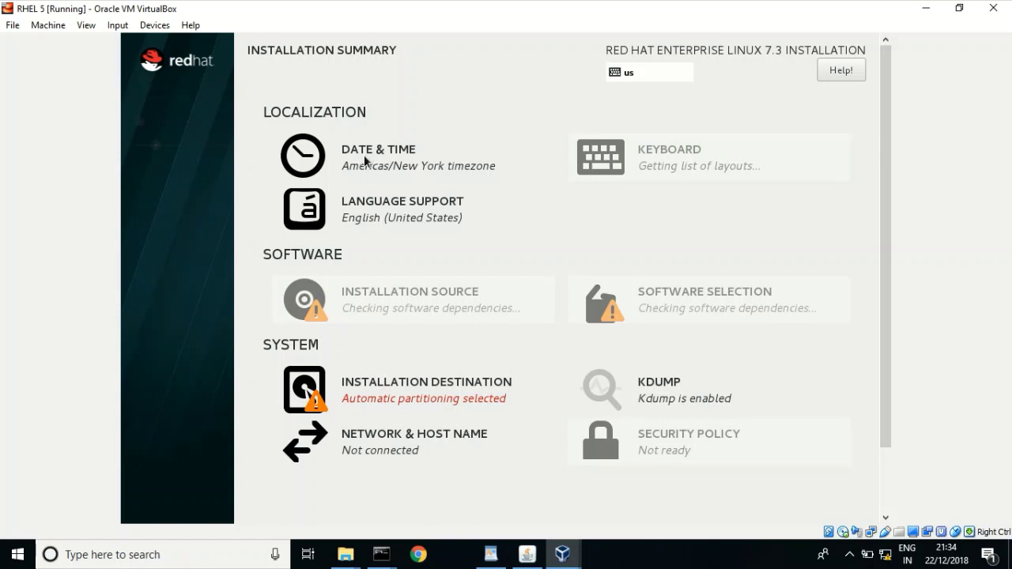
- Open DATE & TIME and accept Region Americas, City New York with Done
click(366, 161)
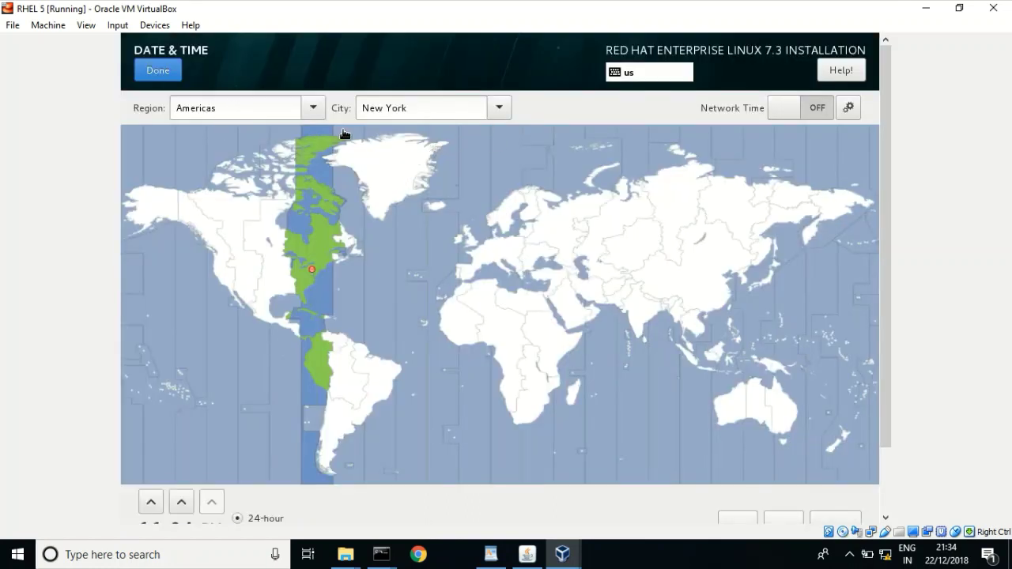
click(150, 72)
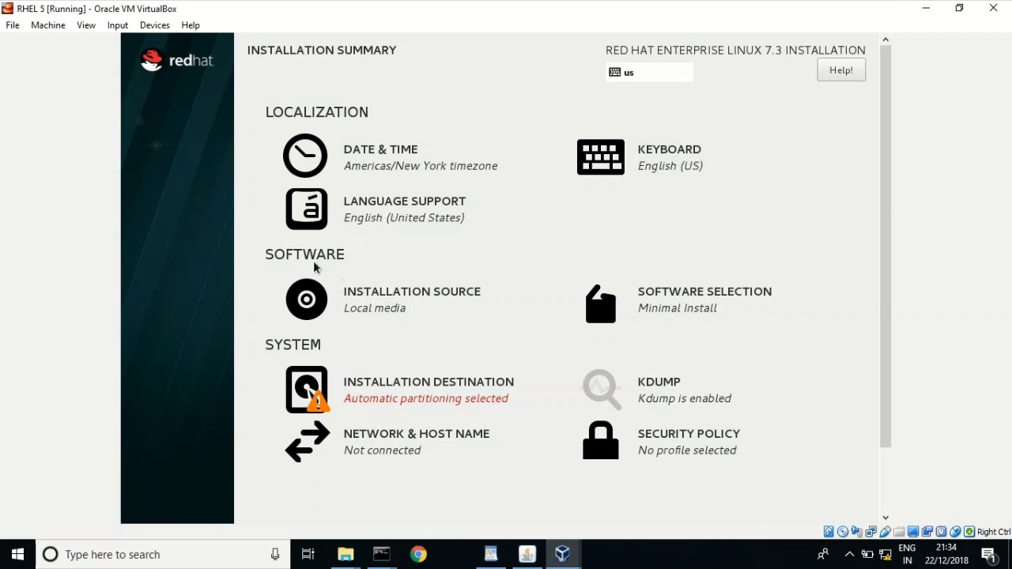
click(369, 304)
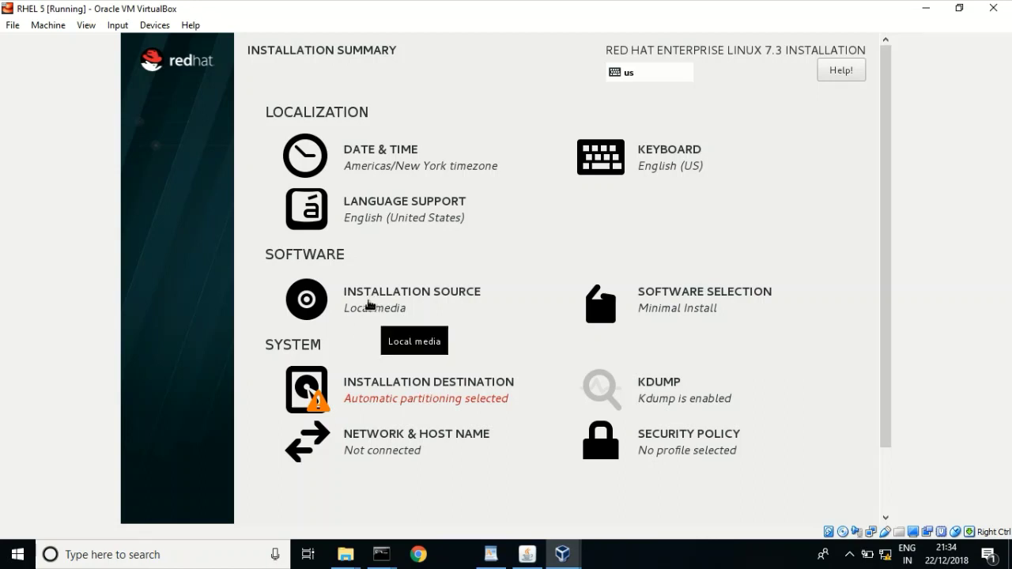
click(369, 304)
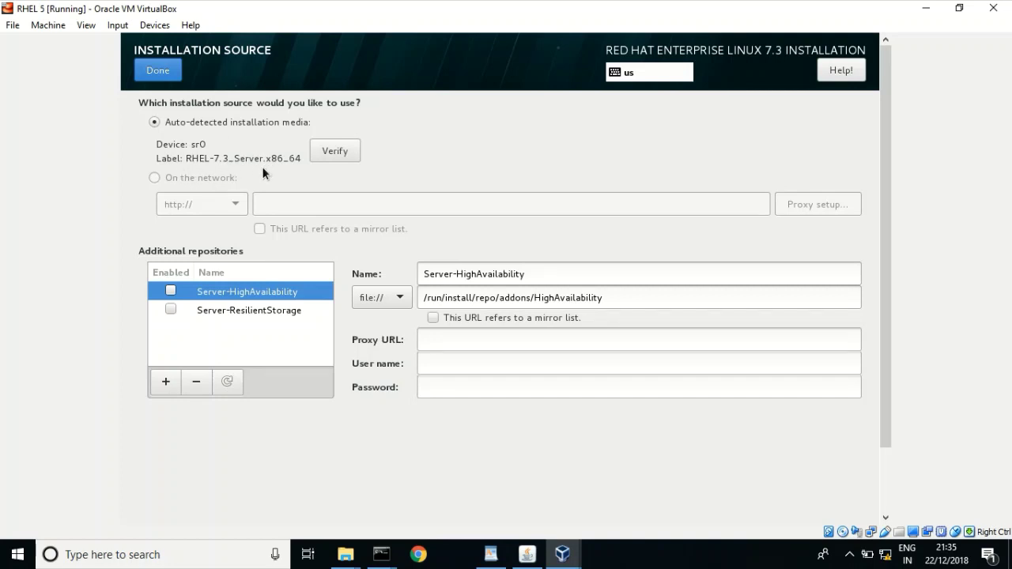
click(146, 71)
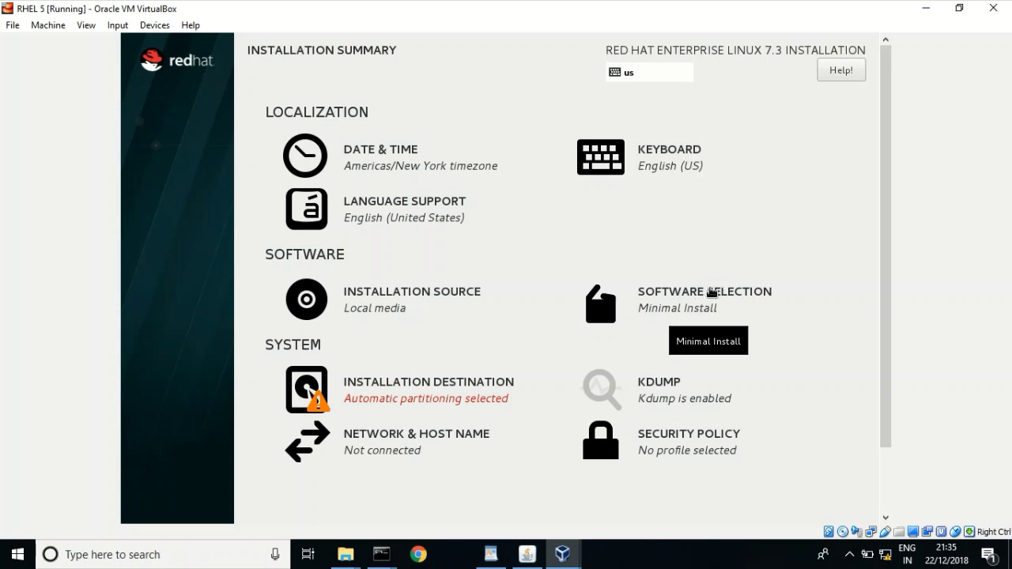
- Open Software Selection and pick Server with GUI as the base environment
click(674, 292)
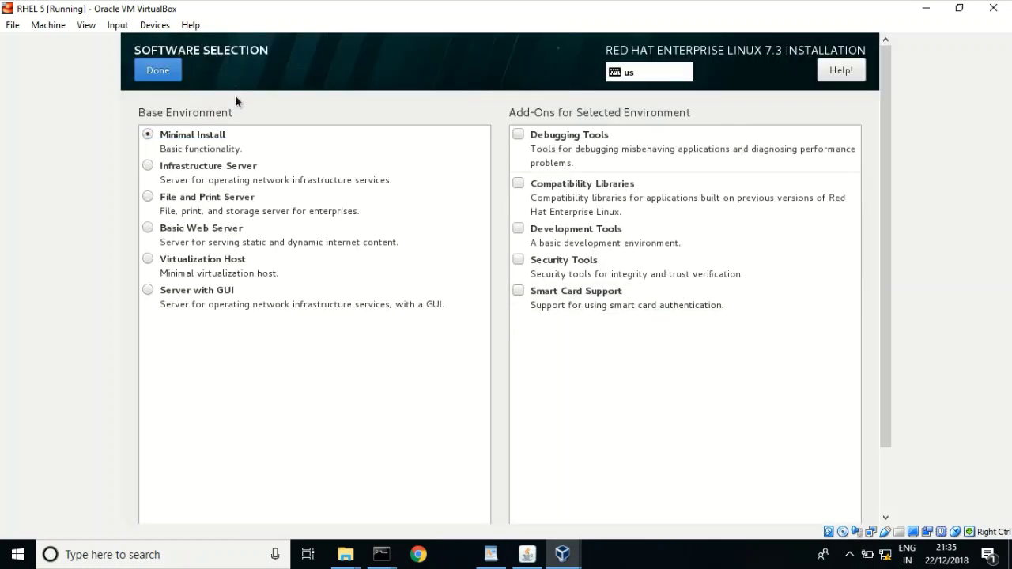
click(147, 291)
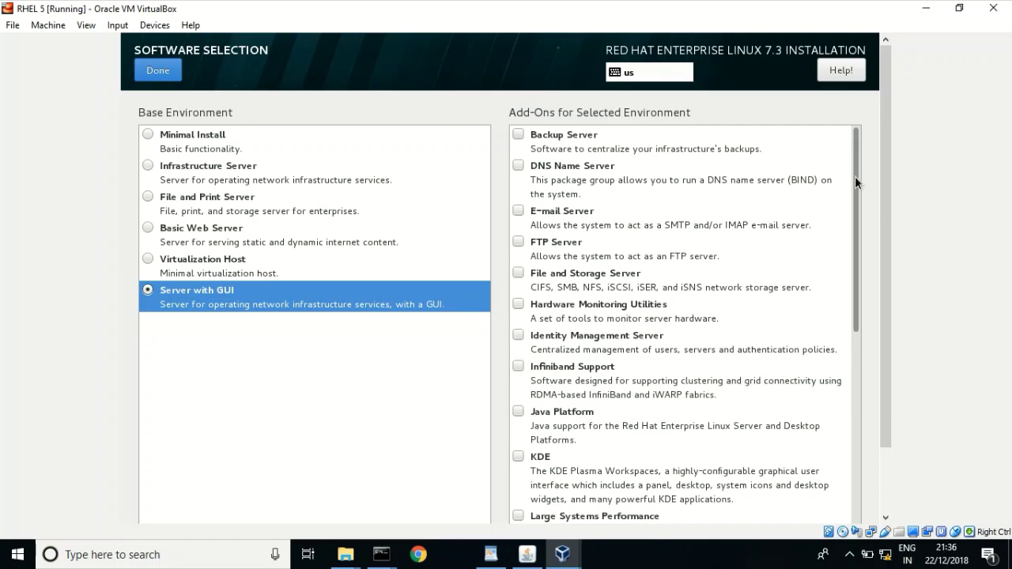
drag(855, 177, 839, 232)
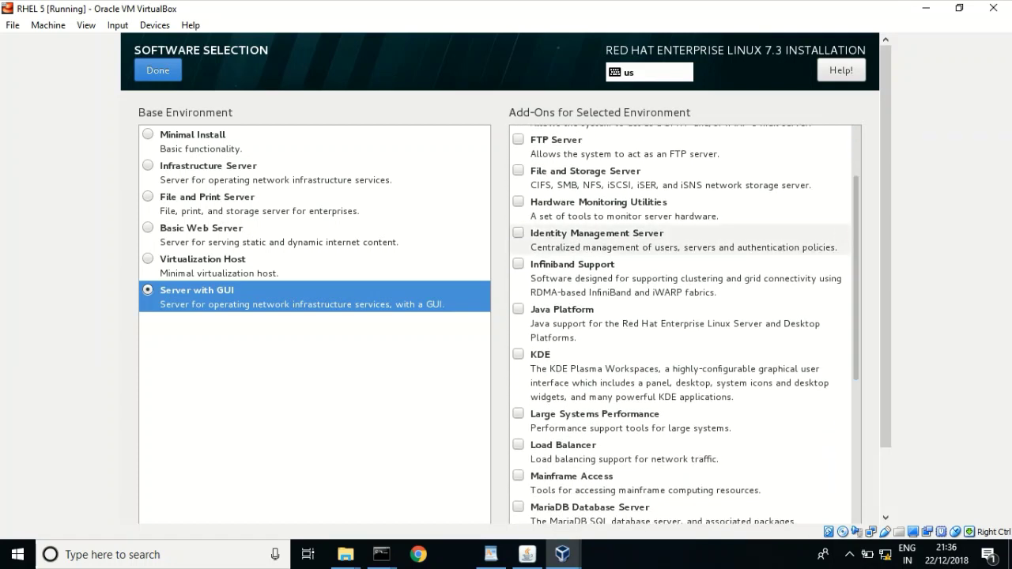
- Tick the Java Platform and KDE add-ons
click(519, 309)
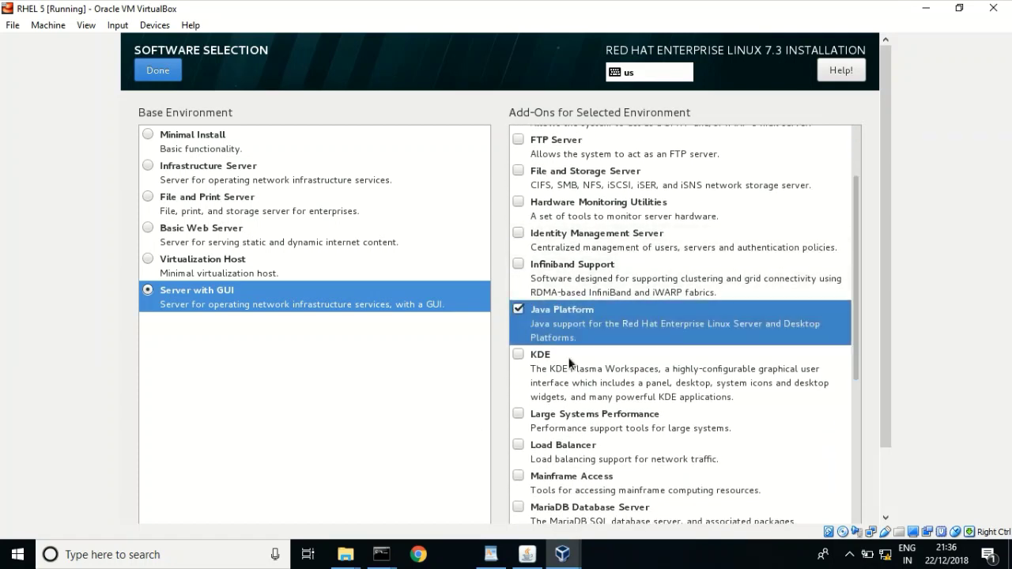
click(519, 356)
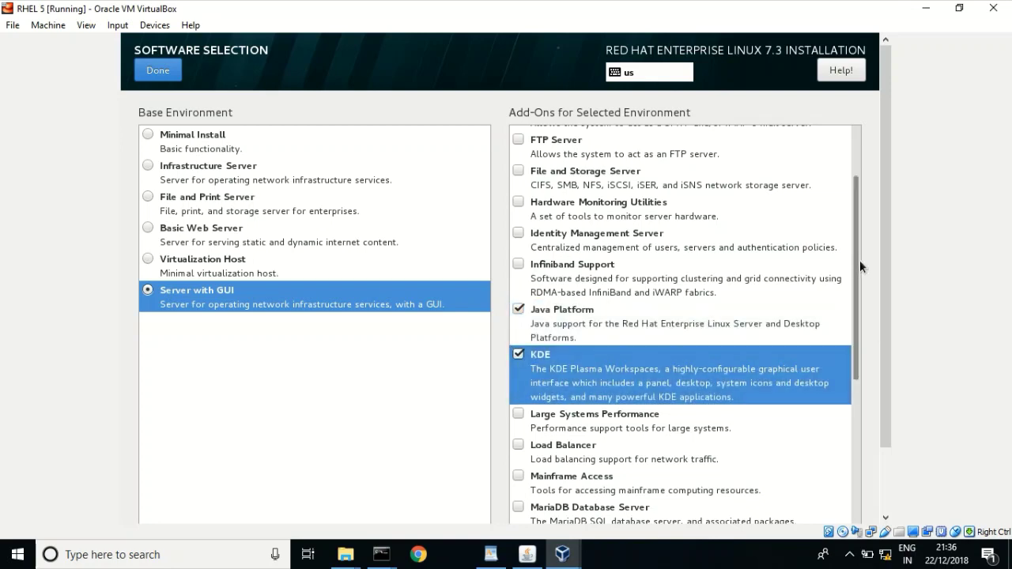
drag(856, 258, 852, 507)
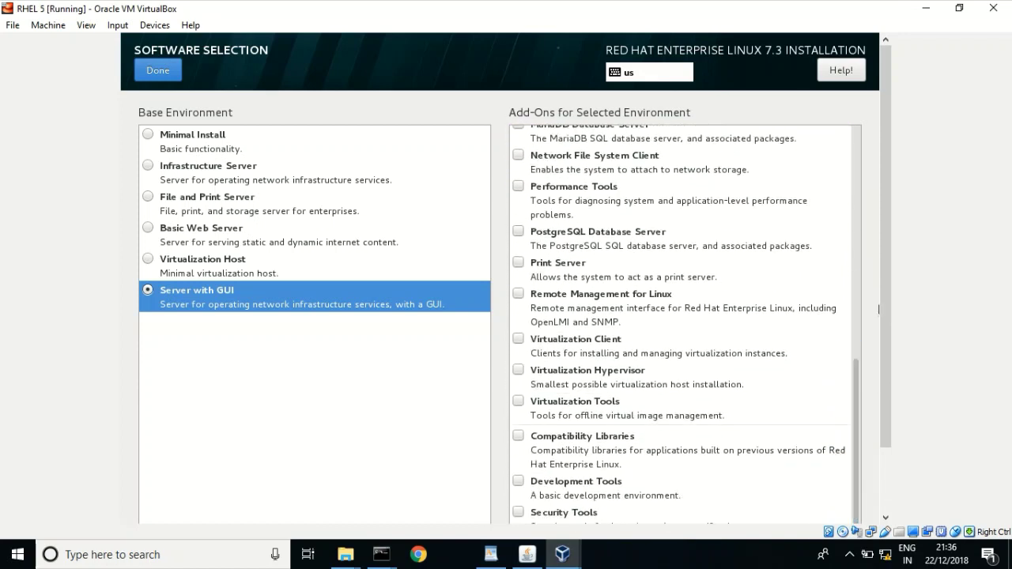
key(alt+f)
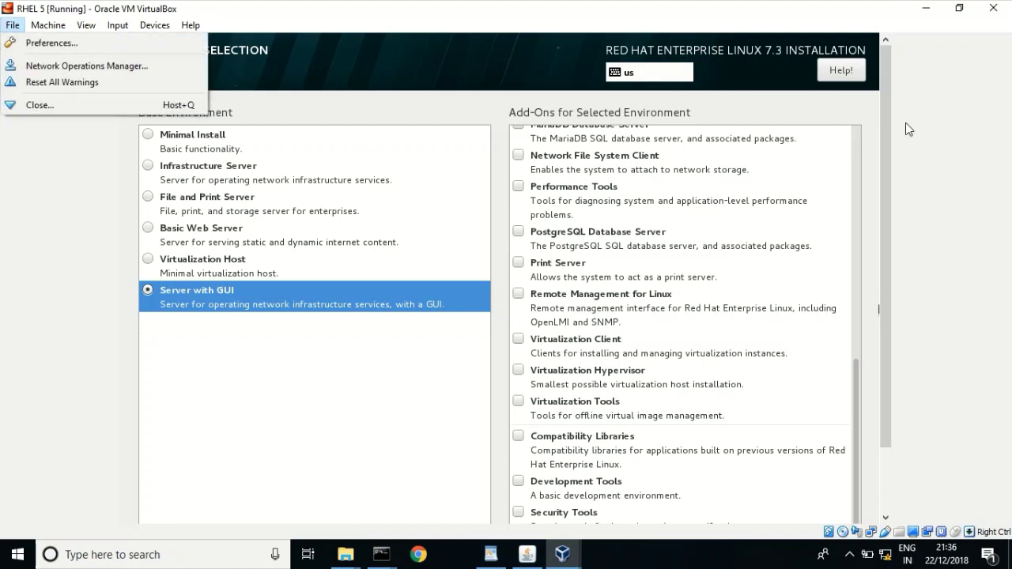
click(891, 126)
drag(891, 126, 882, 103)
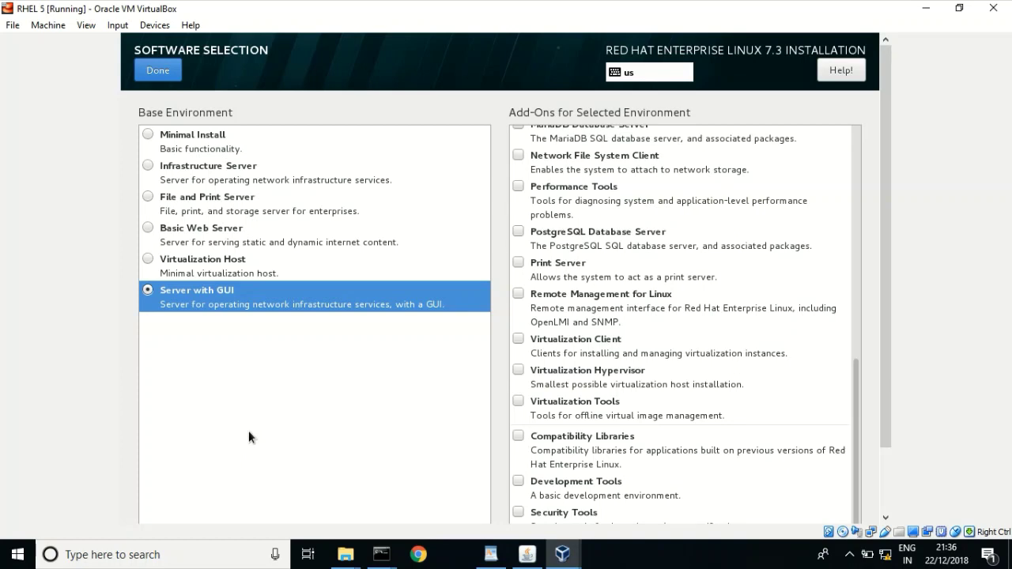
- Confirm software choices, then keep the 20 GiB ATA VBOX HARDDISK as destination with automatic partitioning
click(154, 70)
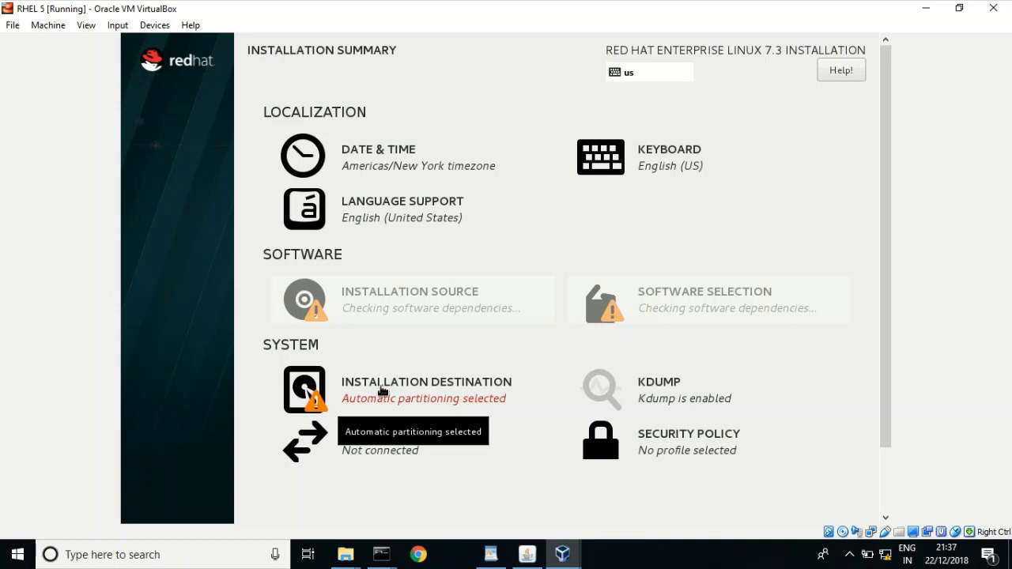
click(382, 391)
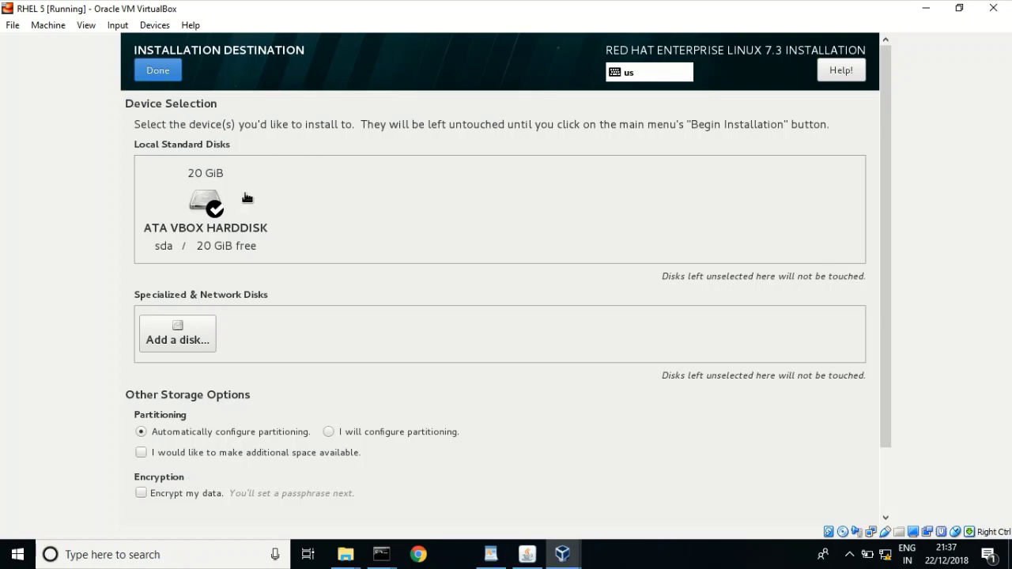
click(204, 212)
click(205, 212)
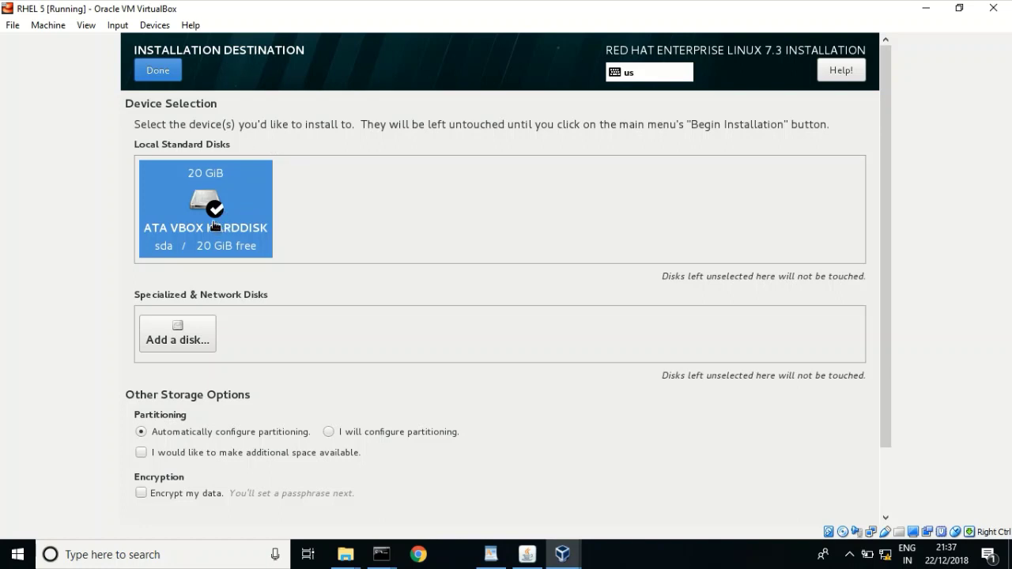
click(152, 68)
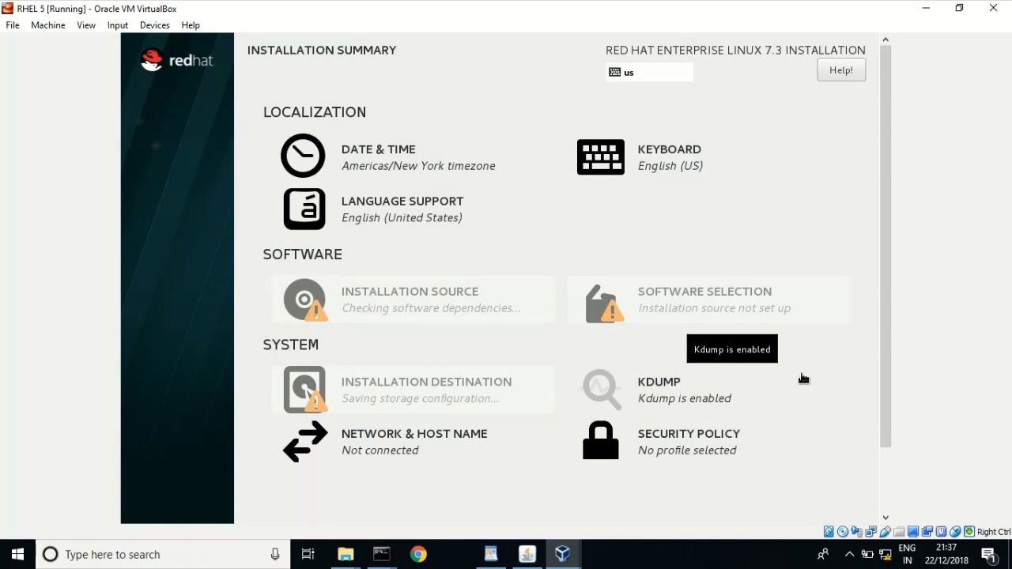
key(alt+f)
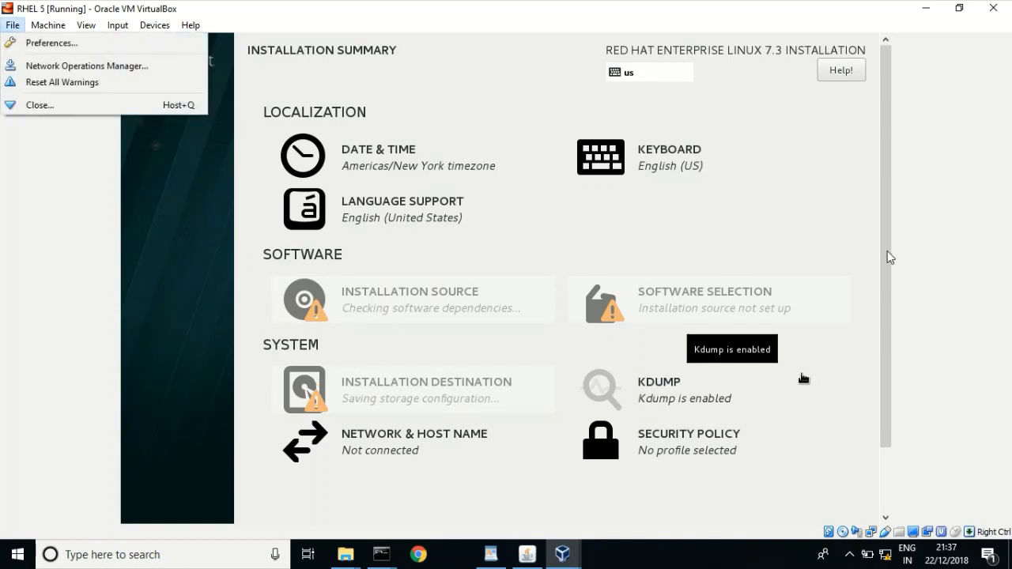
drag(888, 256, 881, 313)
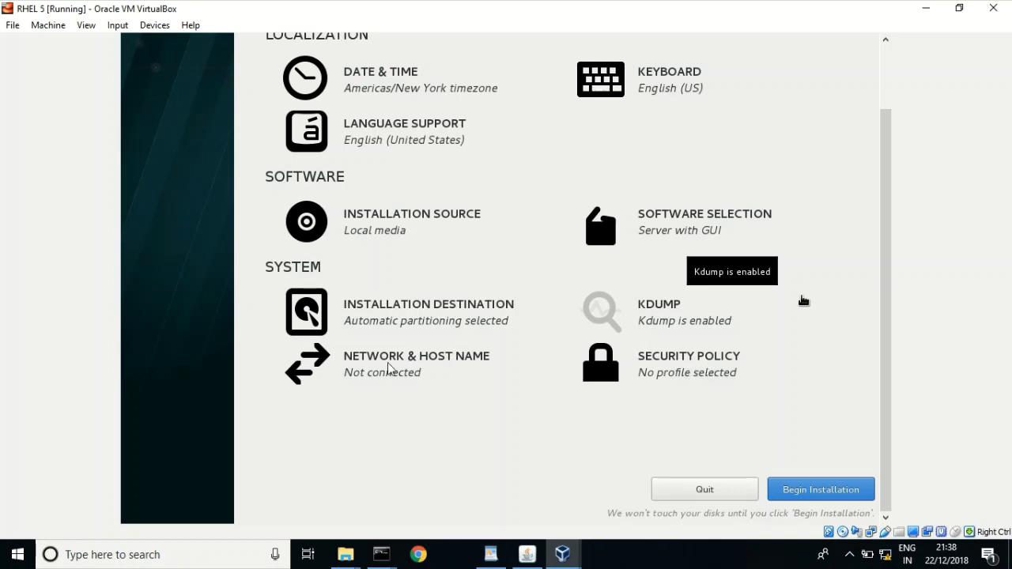
click(602, 364)
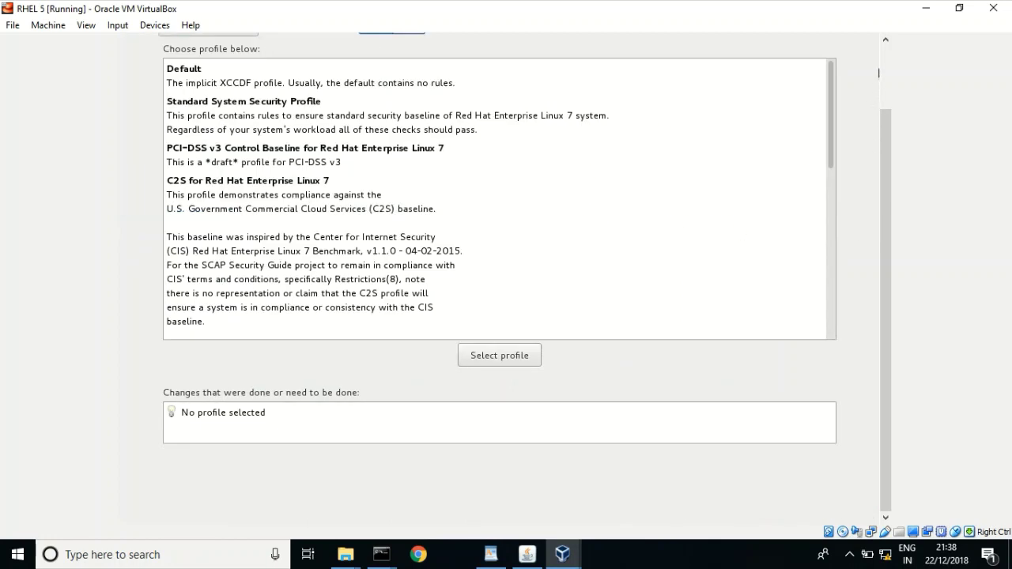
key(alt+f)
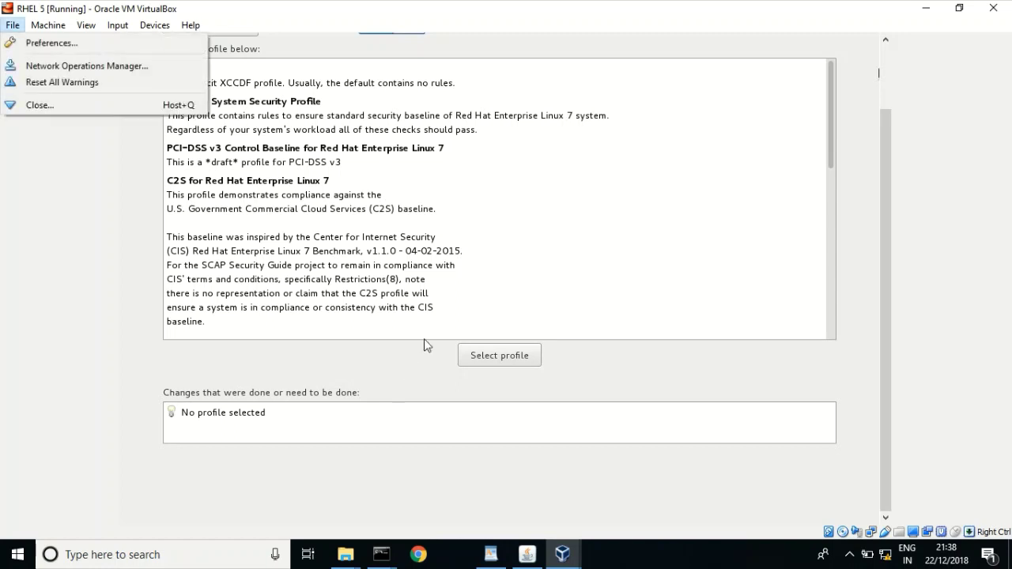
click(887, 52)
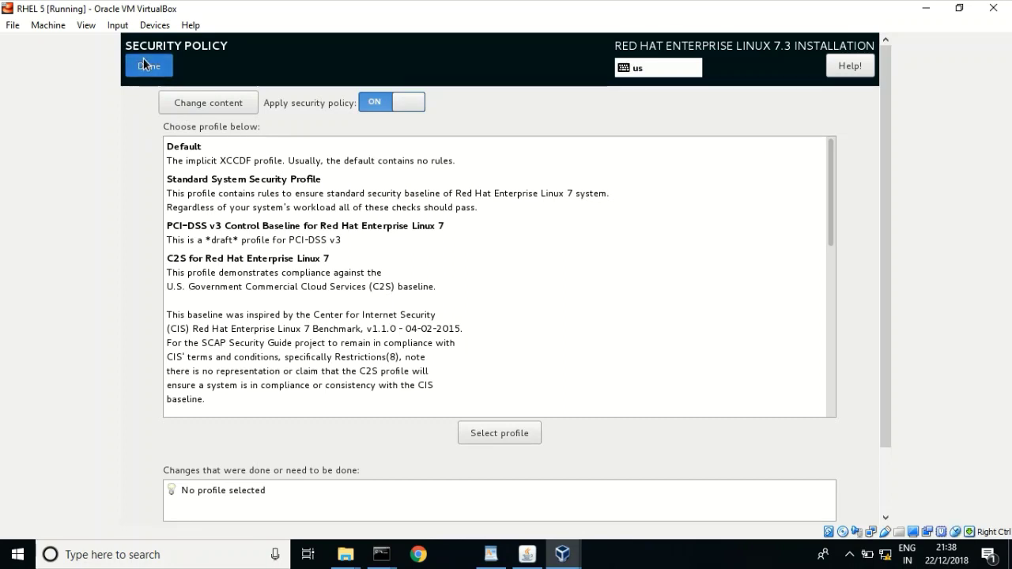
click(146, 65)
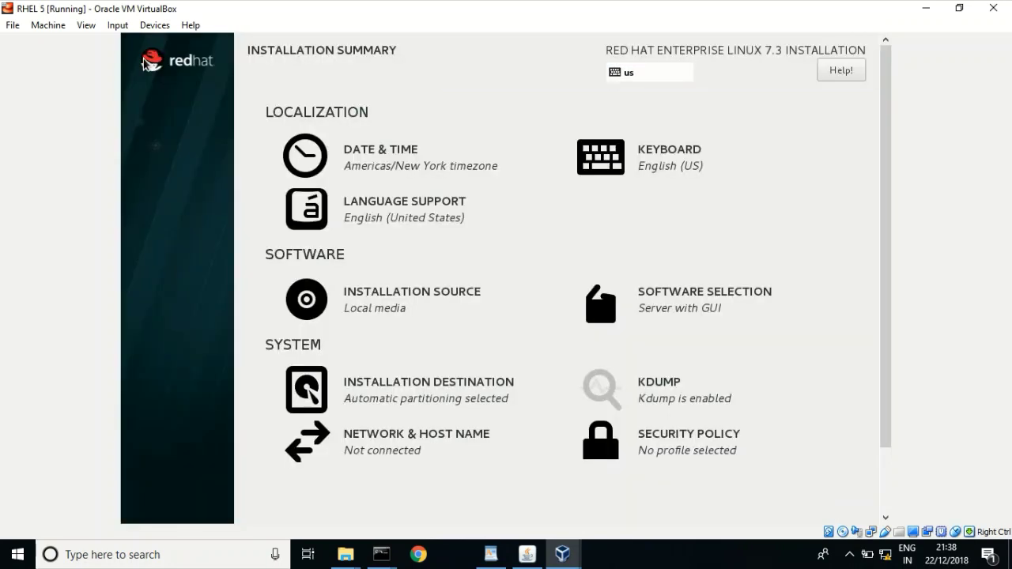
- Open the Network & Host Name settings, leaving the Ethernet connection off
click(380, 445)
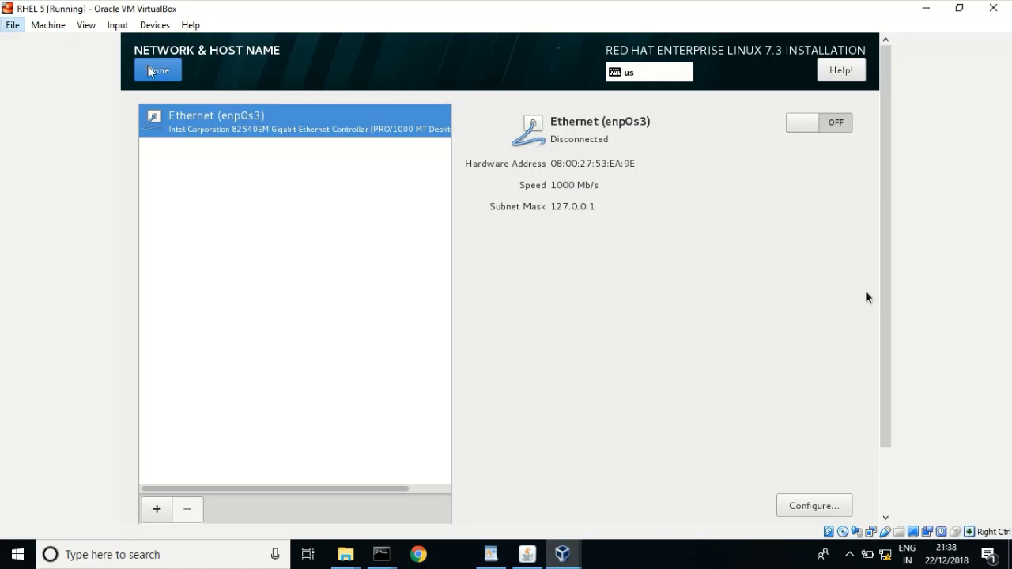
click(12, 24)
mouse_move(191, 25)
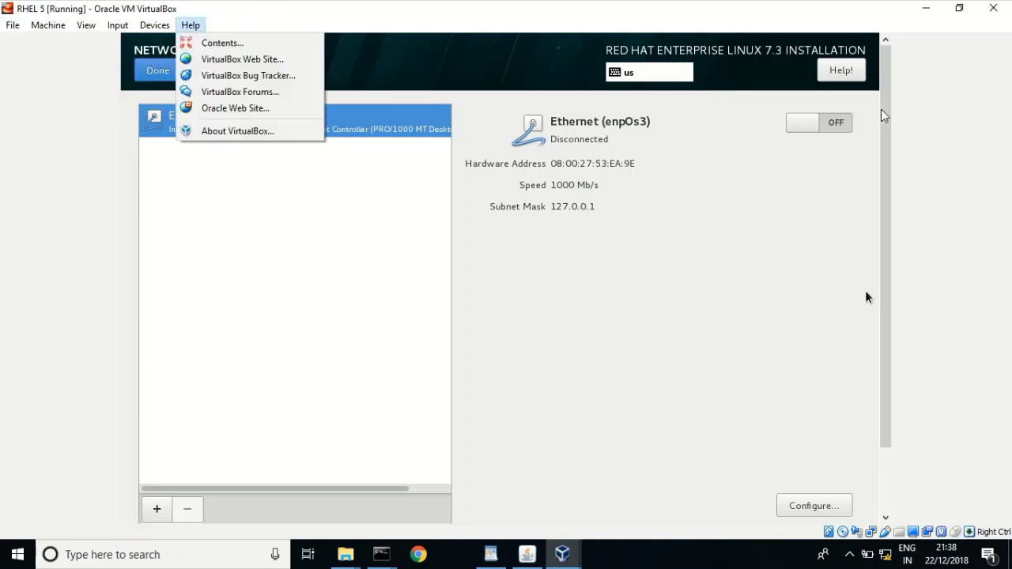
drag(886, 117, 886, 232)
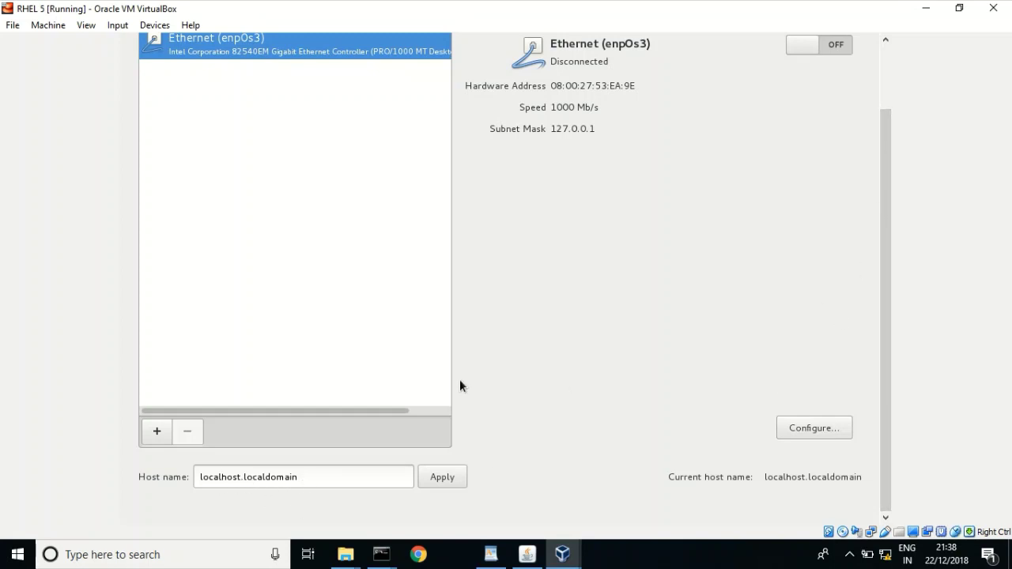
- Change the host name to localhost, apply it, and go back to the Installation Summary
click(300, 475)
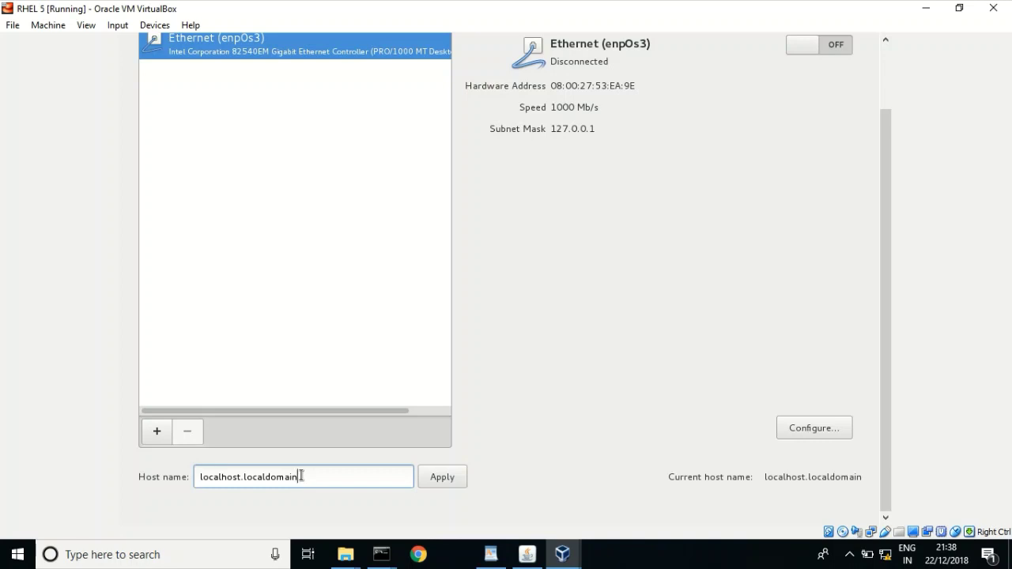
key(BackSpace)
key(BackSpace)
key(BackSpace)
key(BackSpace)
key(BackSpace)
key(BackSpace)
click(450, 478)
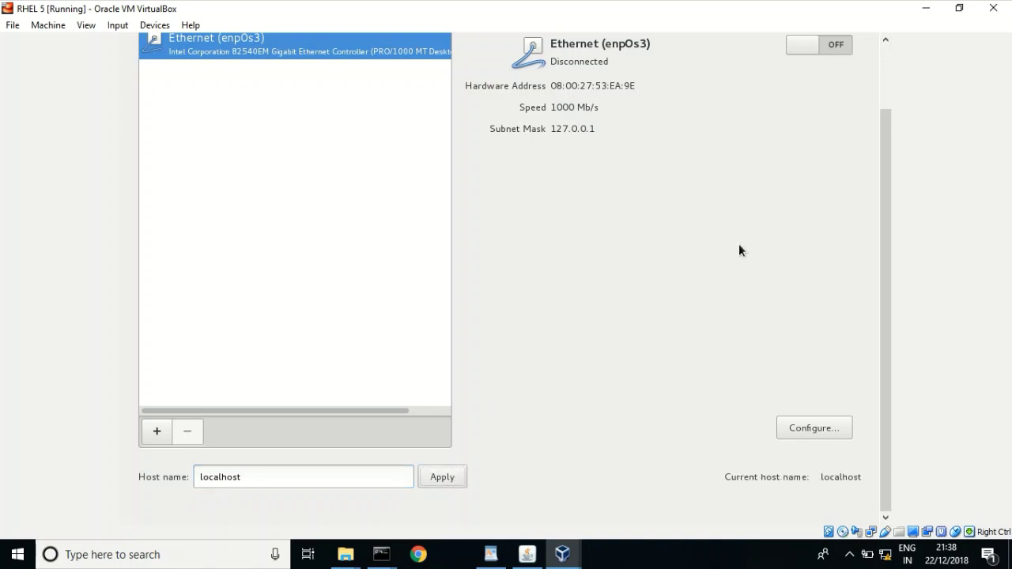
key(Control_R+Home)
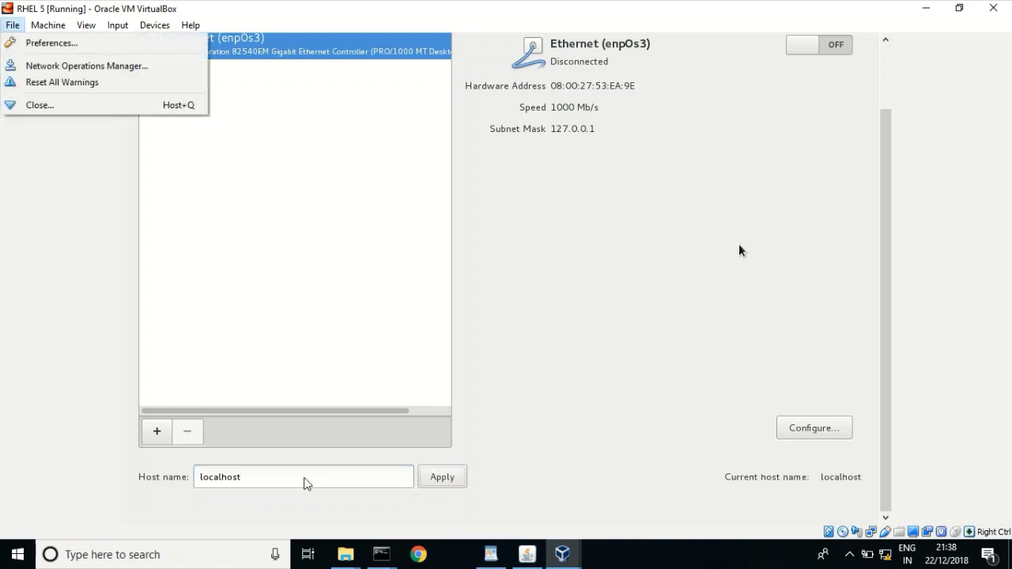
click(887, 73)
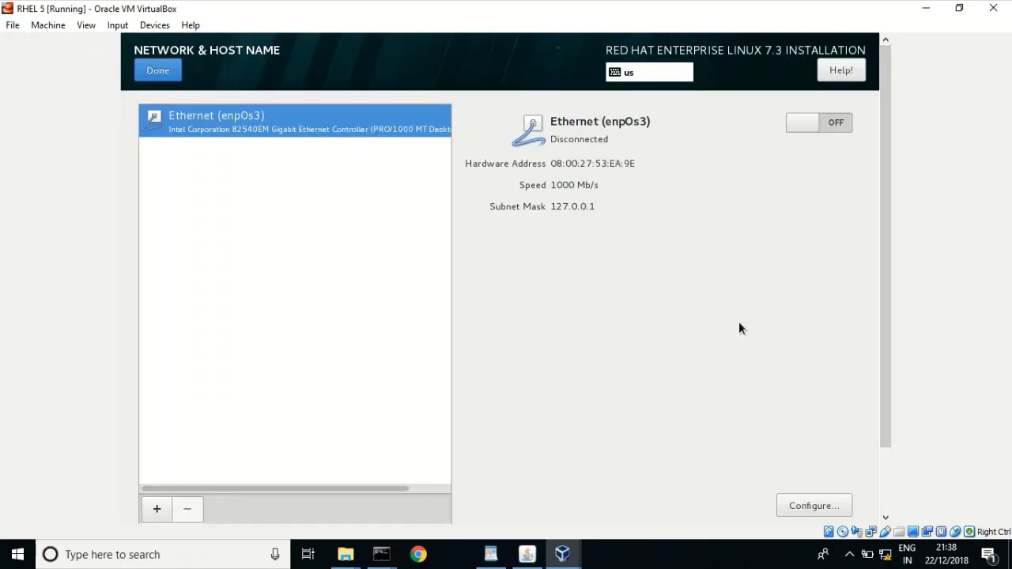
click(158, 70)
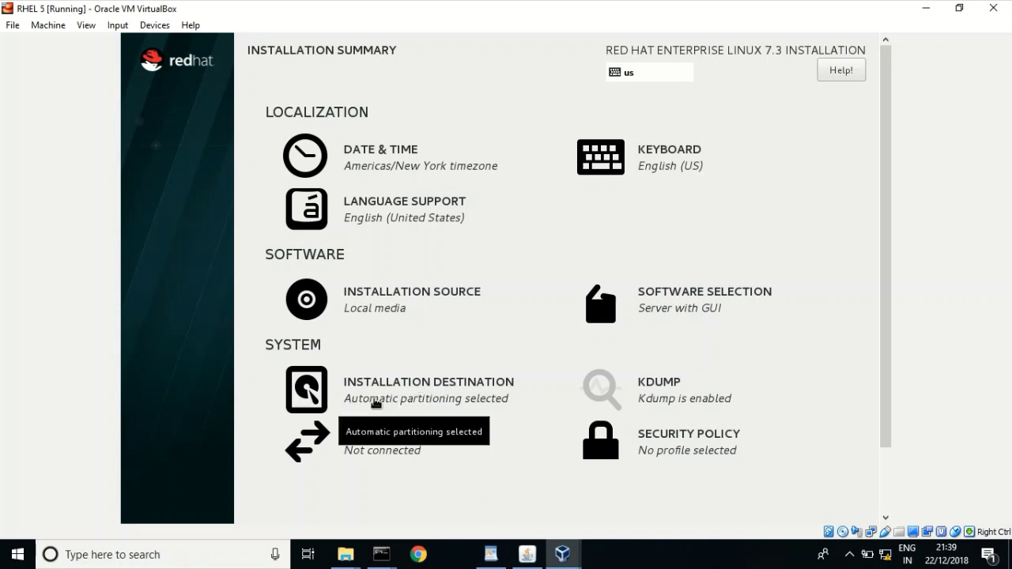
click(13, 24)
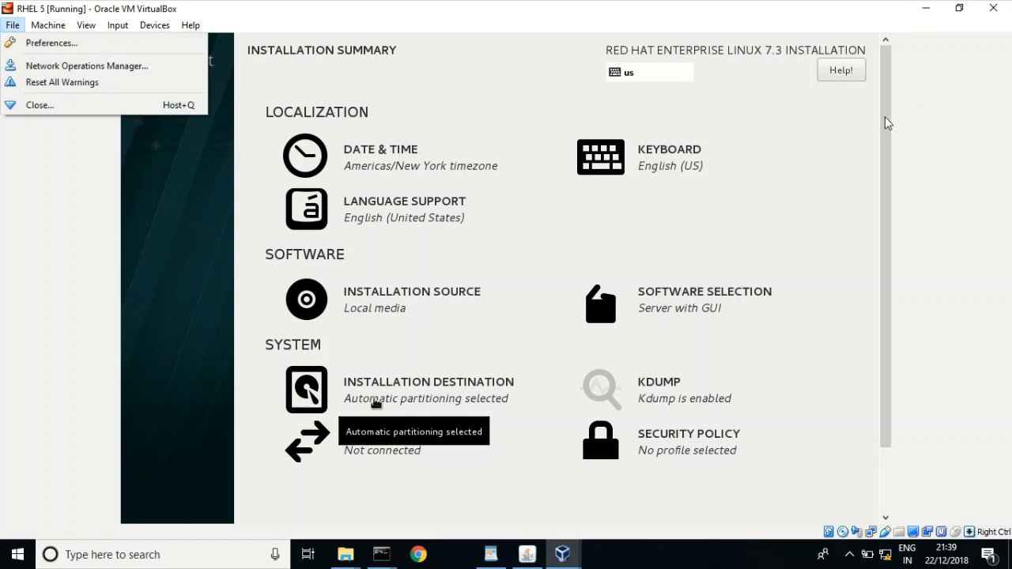
drag(885, 116, 886, 213)
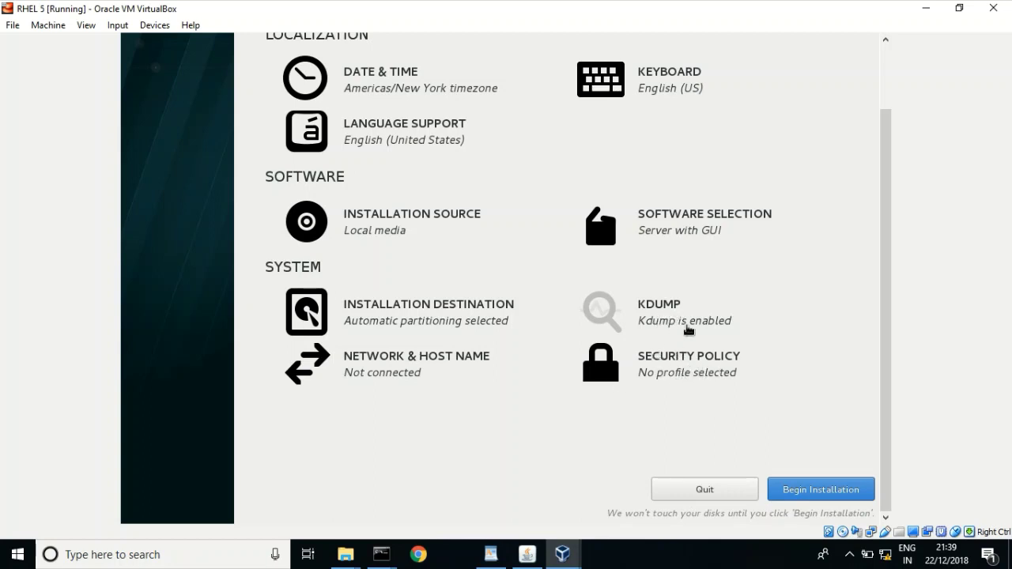
- Begin the RHEL 7.3 installation onto the disk
click(813, 489)
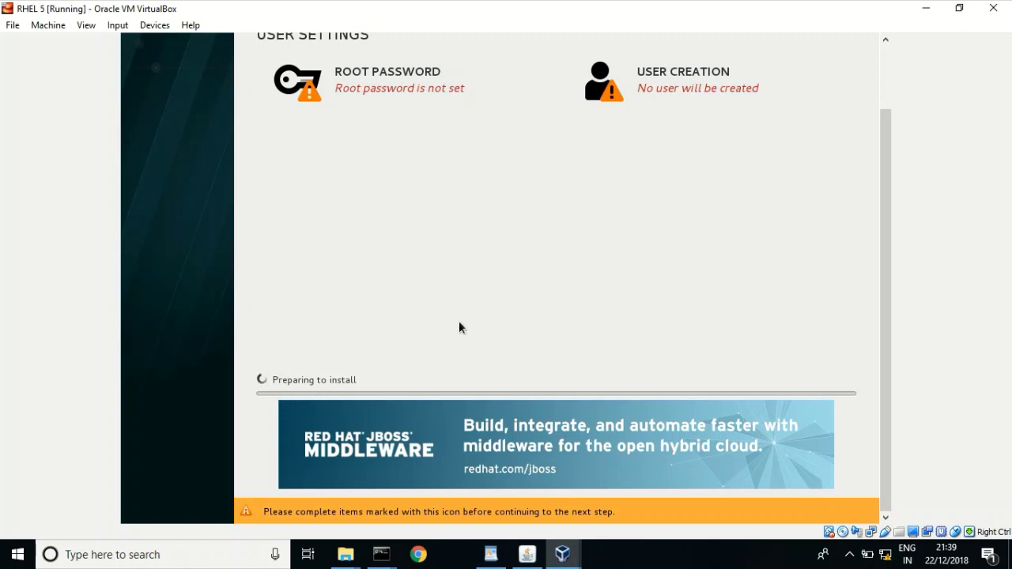
key(alt+f)
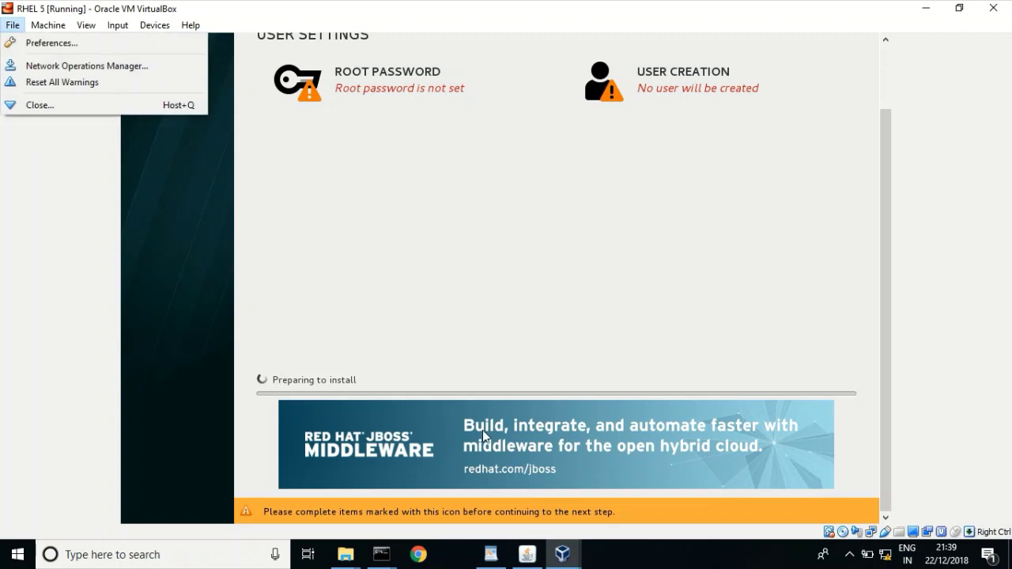
click(886, 61)
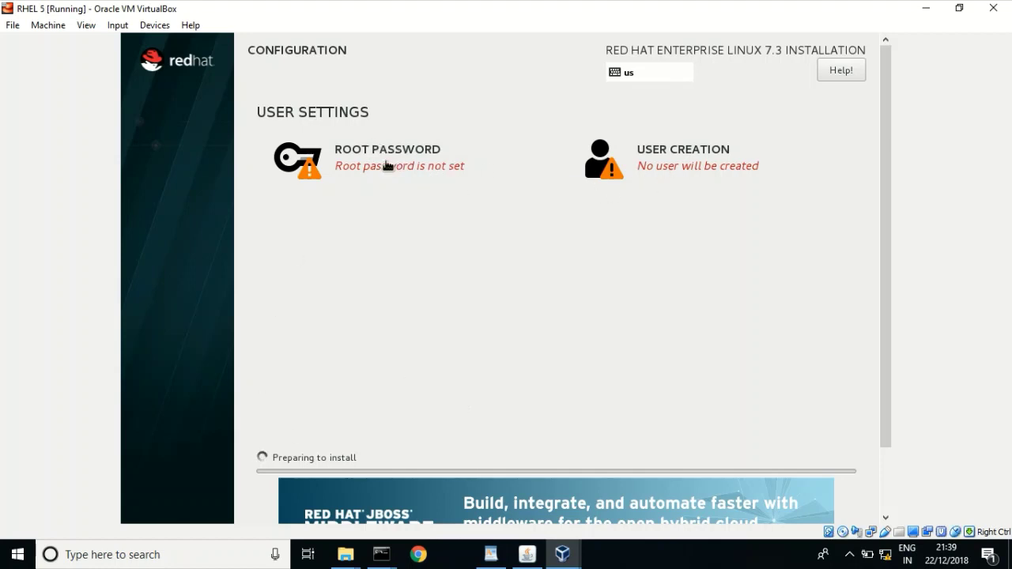
key(alt+f)
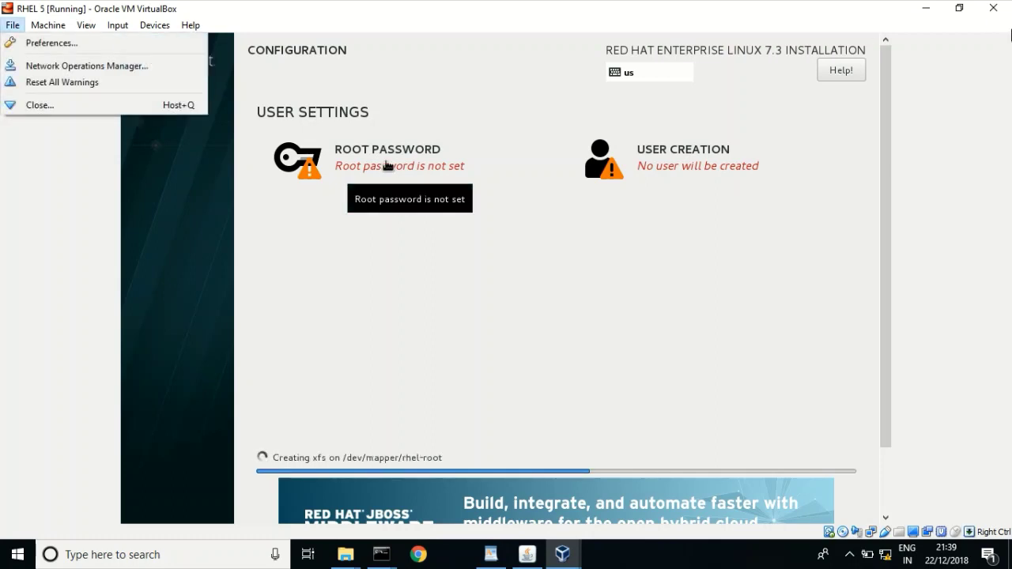
click(999, 105)
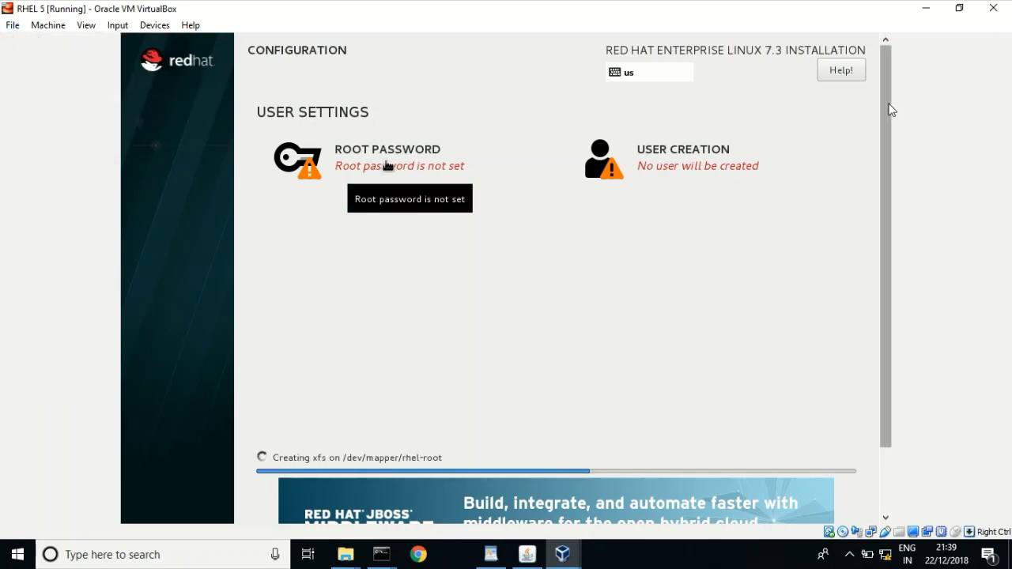
mouse_move(891, 110)
mouse_down()
mouse_move(896, 239)
mouse_move(883, 107)
mouse_up()
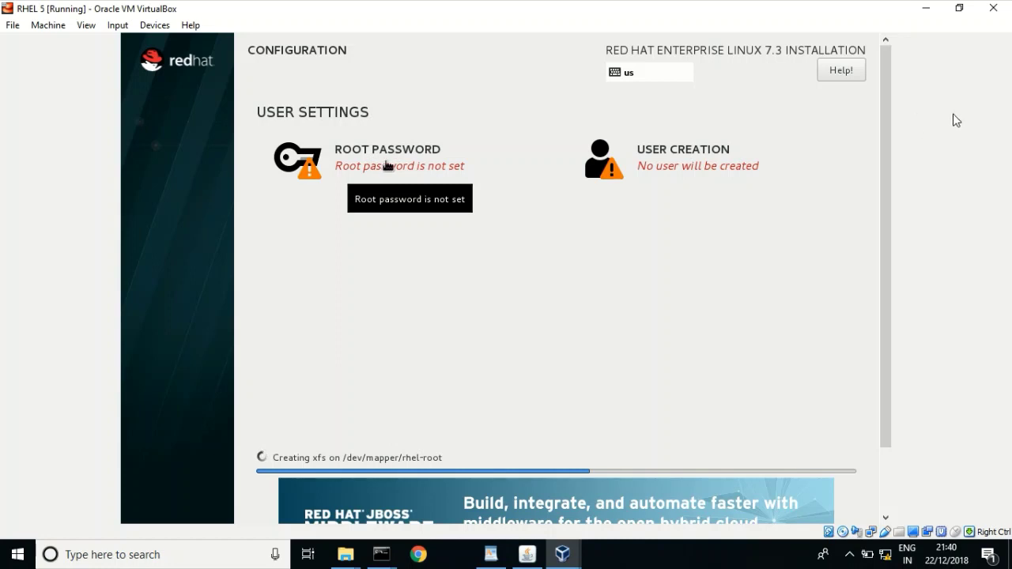
- Dismiss the VirtualBox File menu and open the Root Password page while installation runs
key(alt+f)
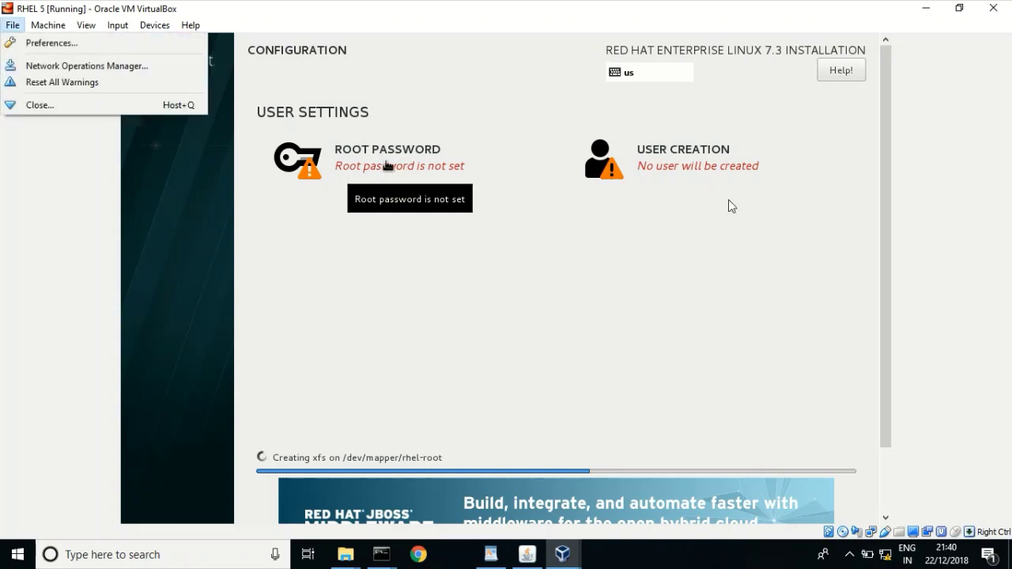
key(Escape)
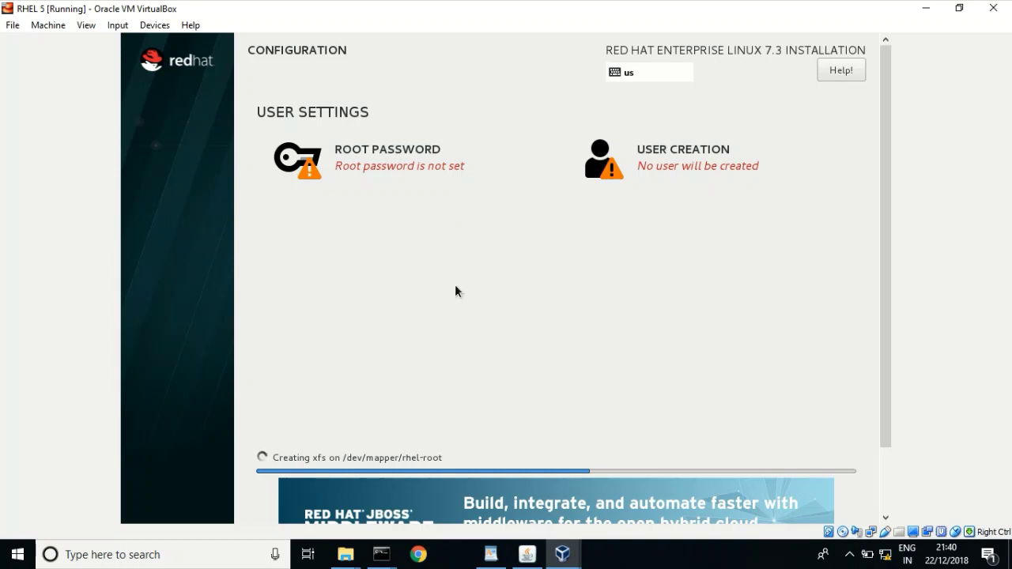
key(alt+f)
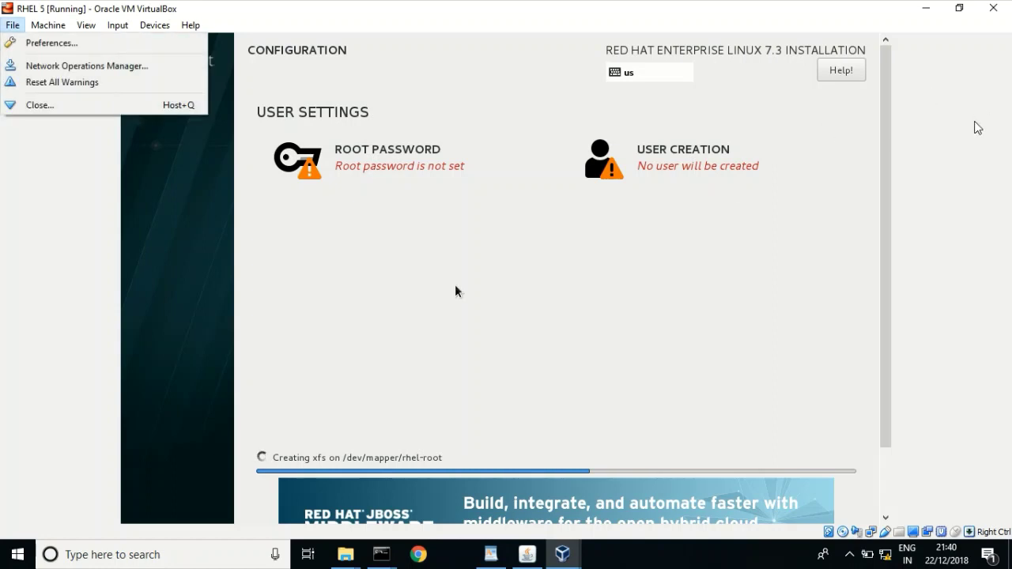
key(Escape)
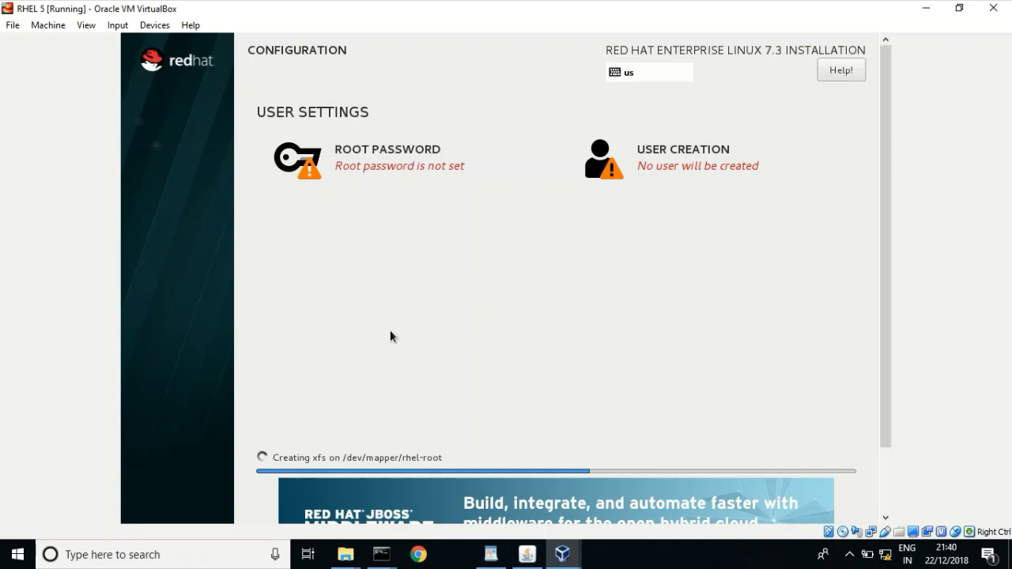
click(366, 165)
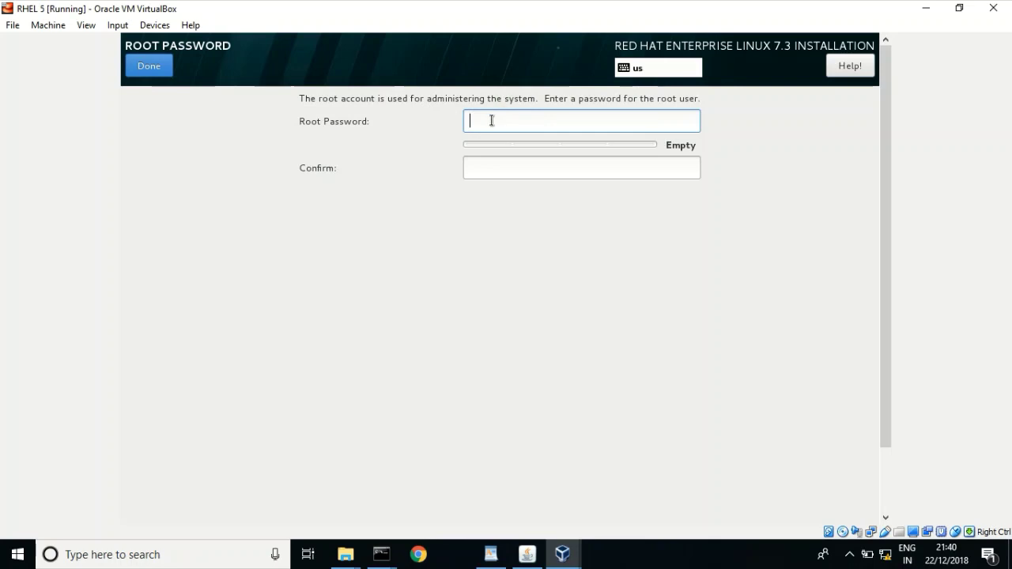
- Enter the root password and its confirmation, accepting the weak-password warning with Done twice
text(abc)
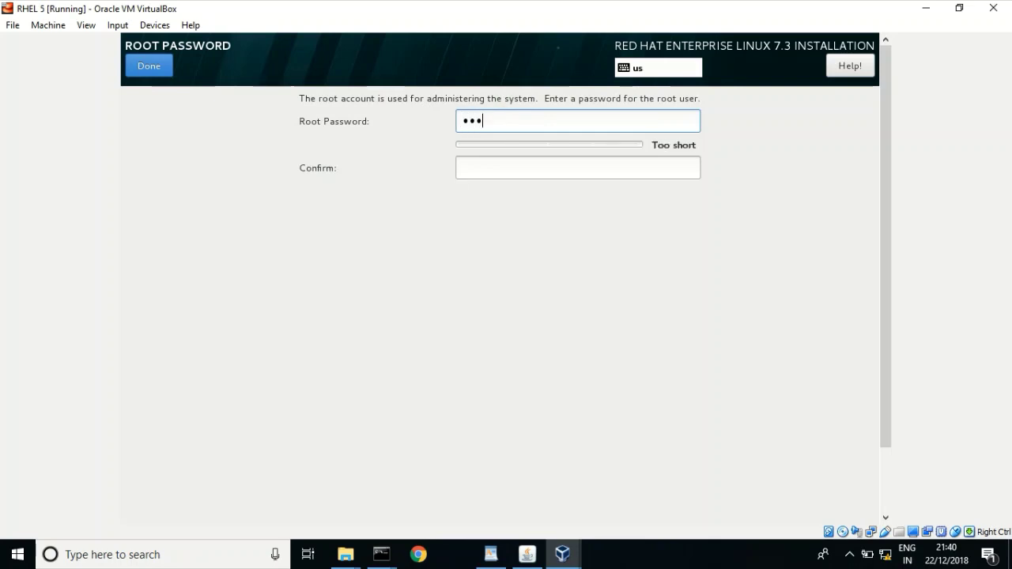
text(def)
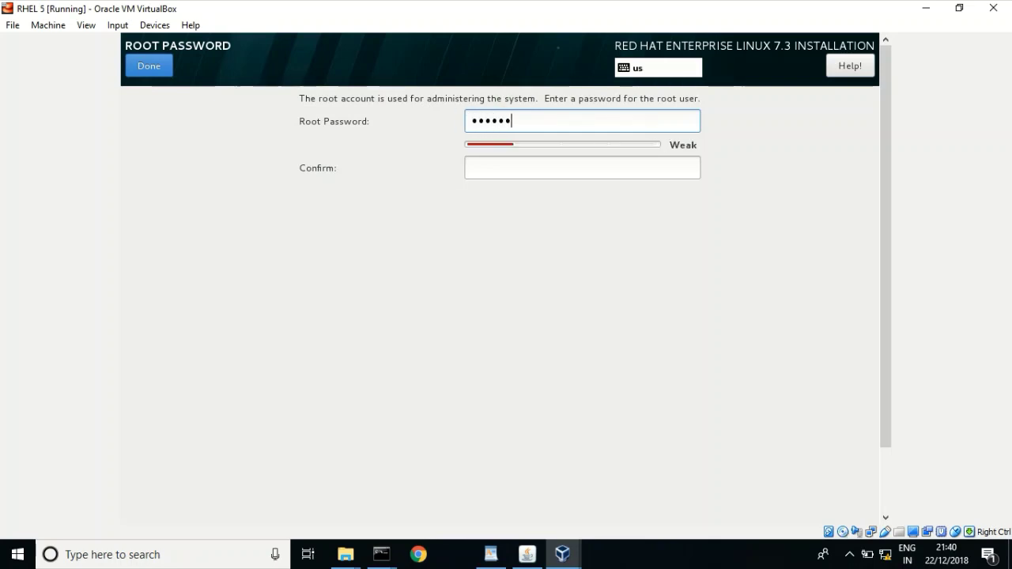
text(ghi)
click(490, 174)
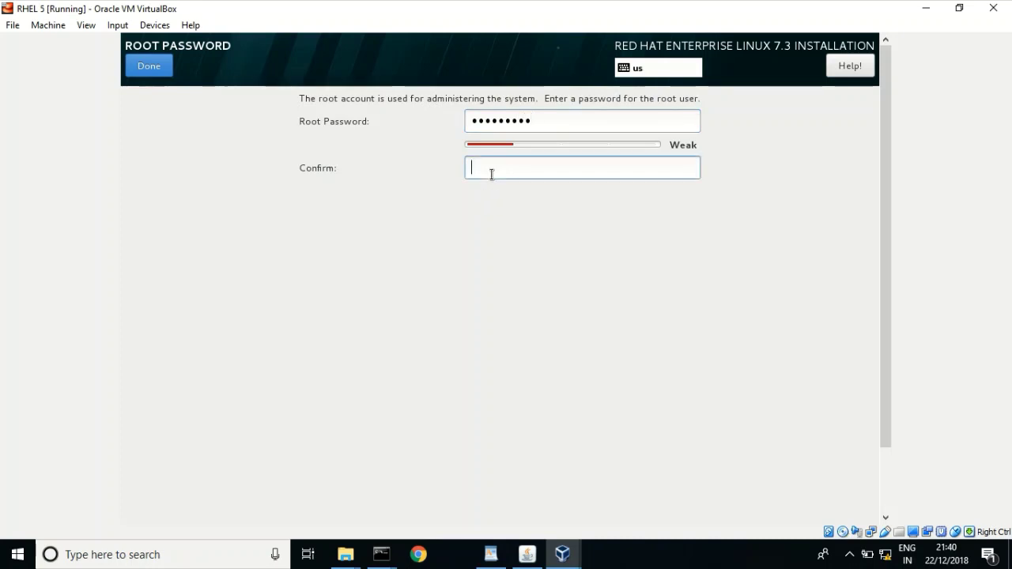
text(abc)
key(BackSpace)
key(BackSpace)
key(BackSpace)
text(abcd)
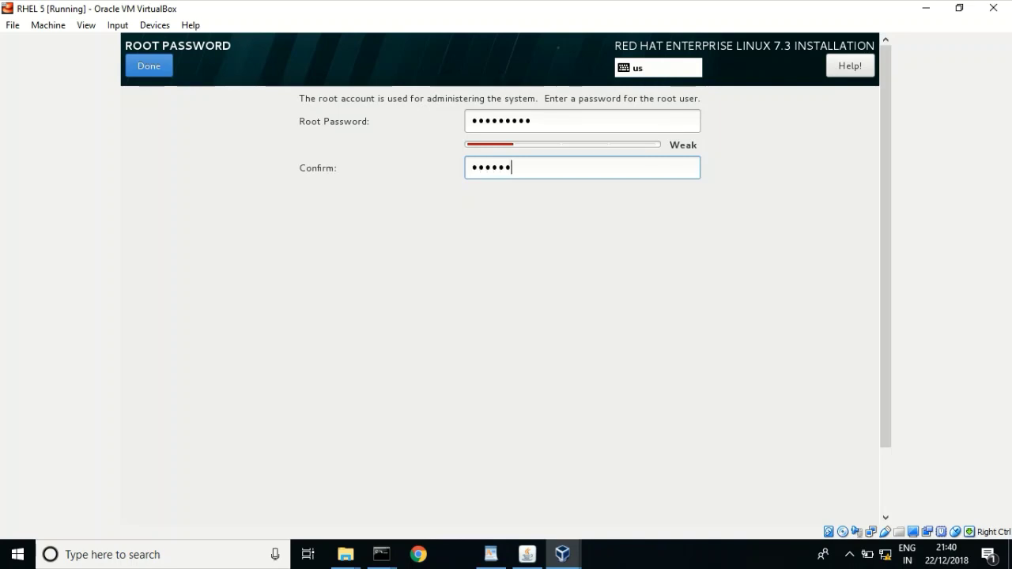
text(e)
click(156, 70)
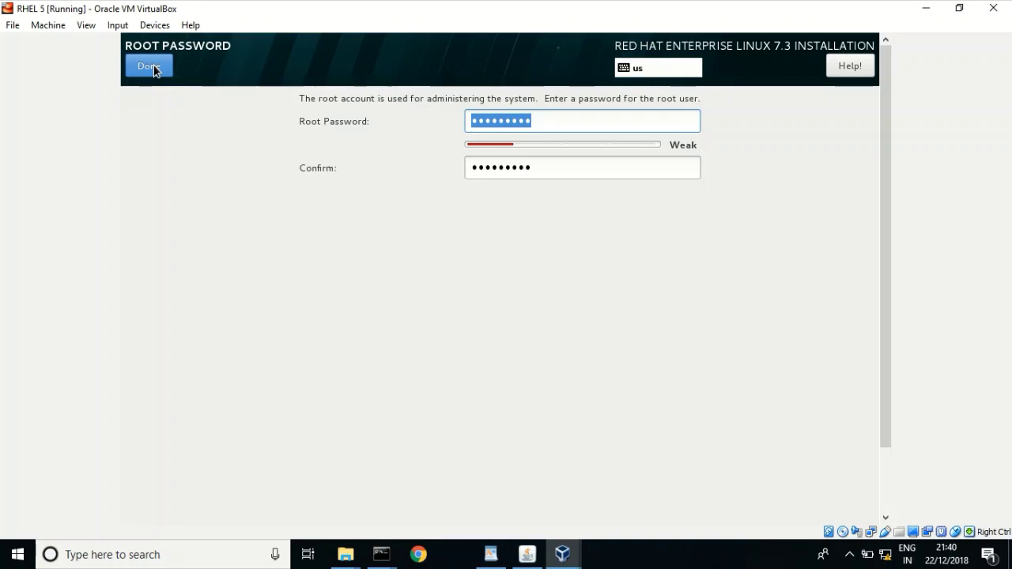
click(148, 67)
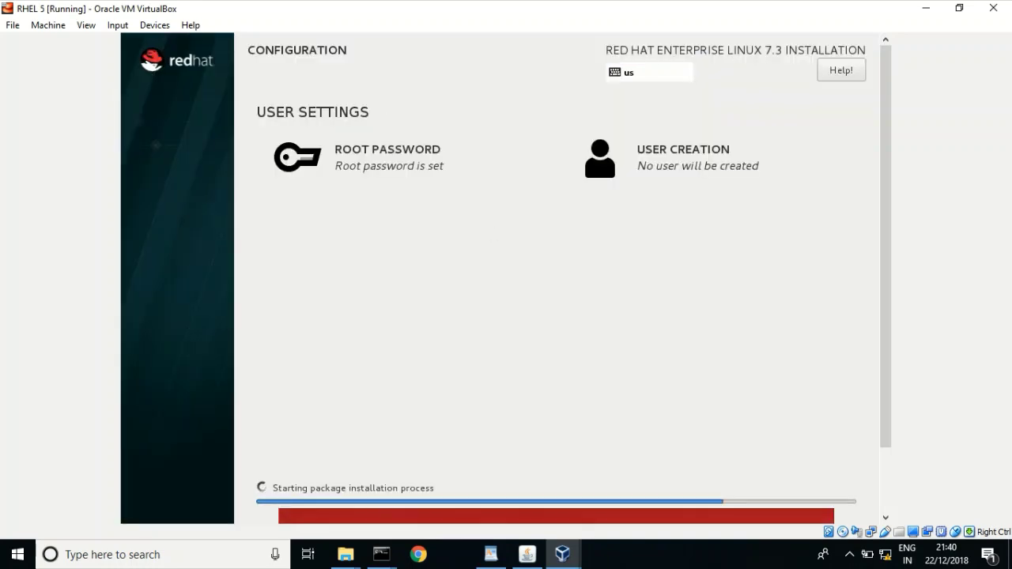
- Open User Creation and enter the full name 'pat'
click(673, 167)
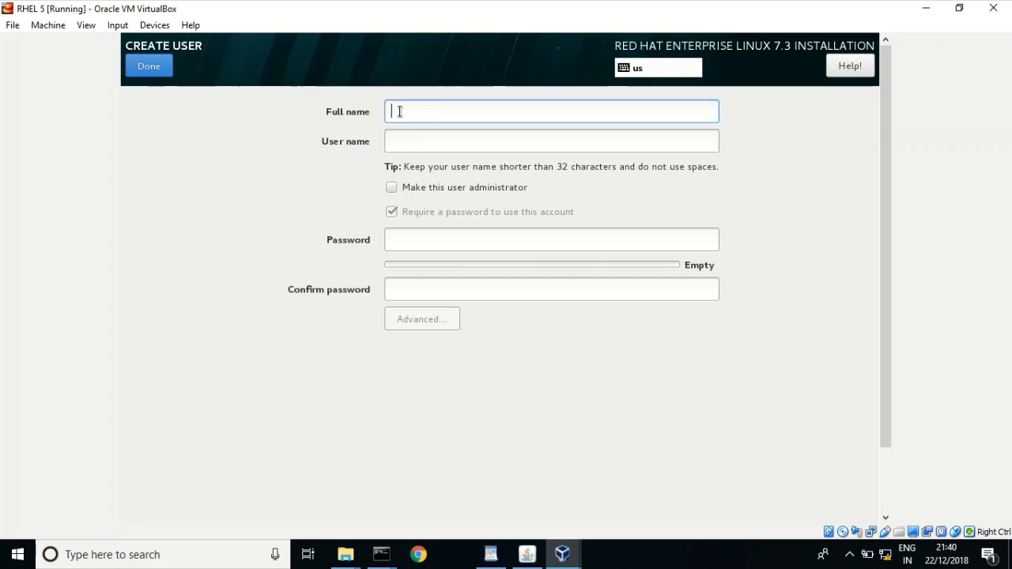
text(Pat)
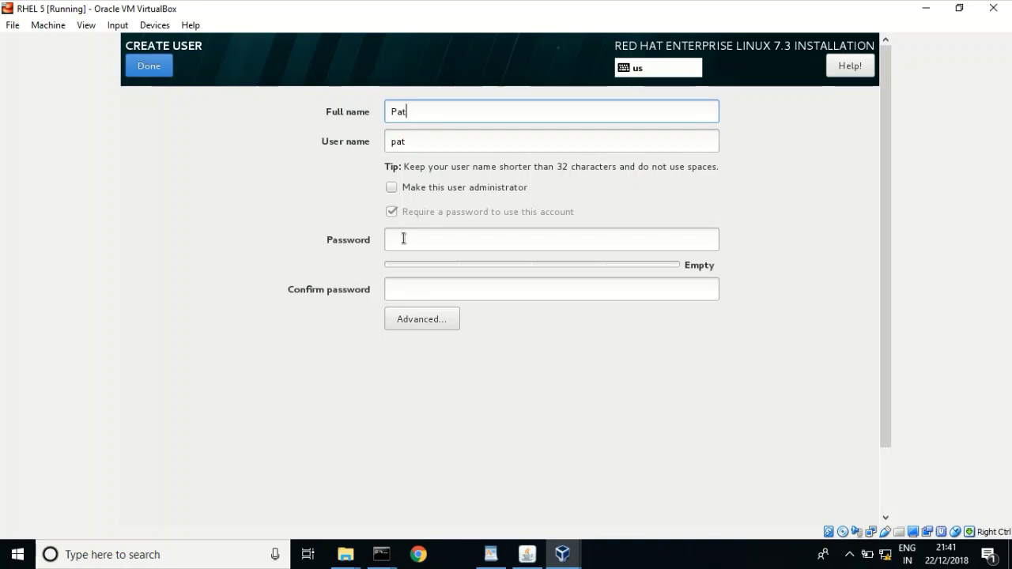
key(BackSpace)
key(BackSpace)
key(BackSpace)
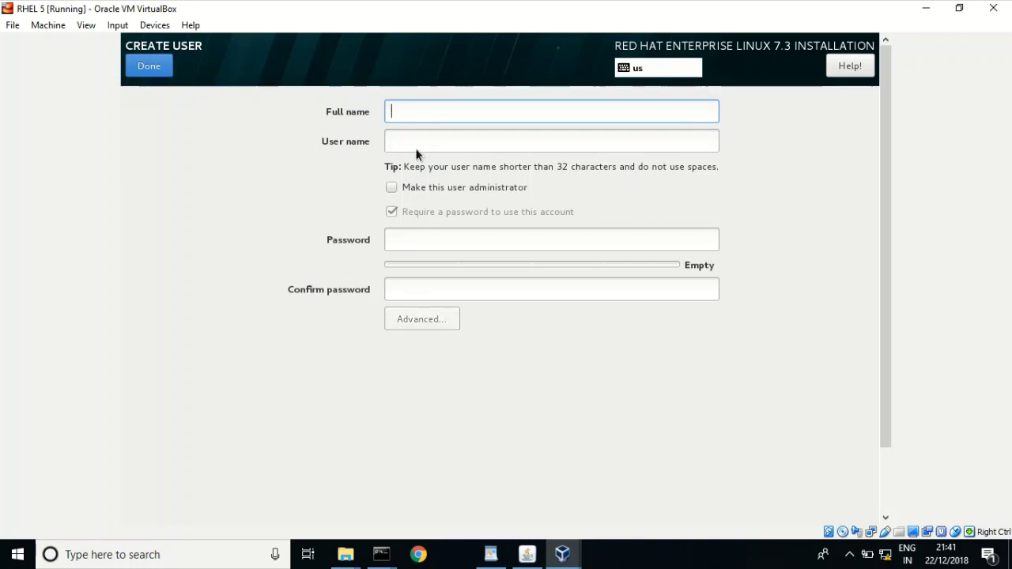
text(pat)
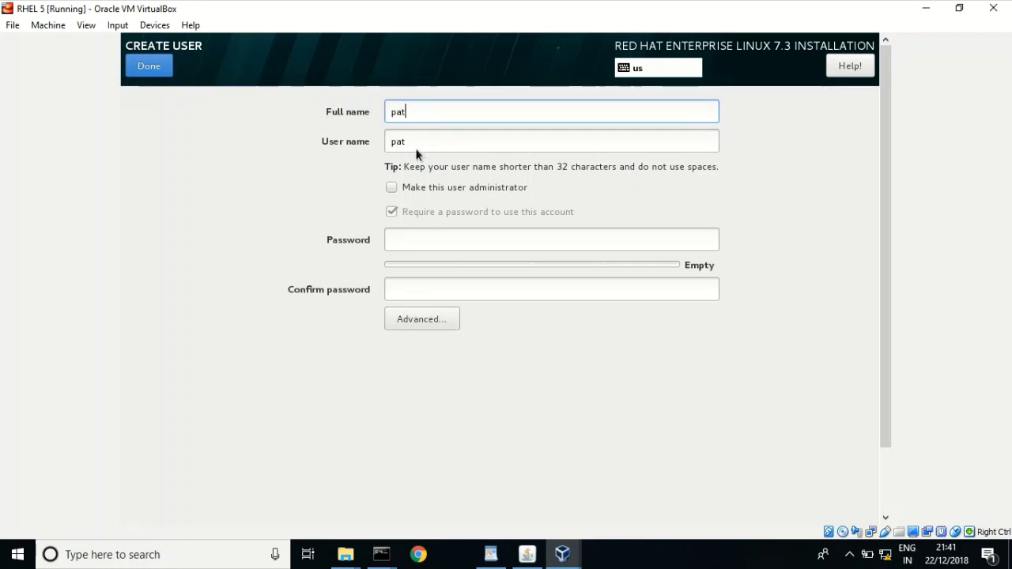
- Set and confirm the user's password, then accept with Done twice to create pat
click(424, 235)
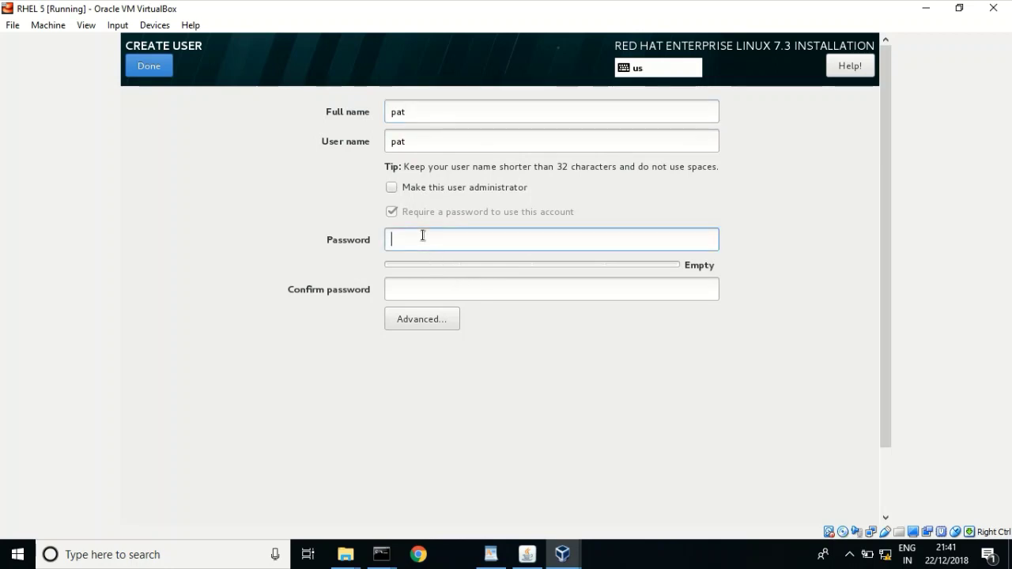
text(redhat1)
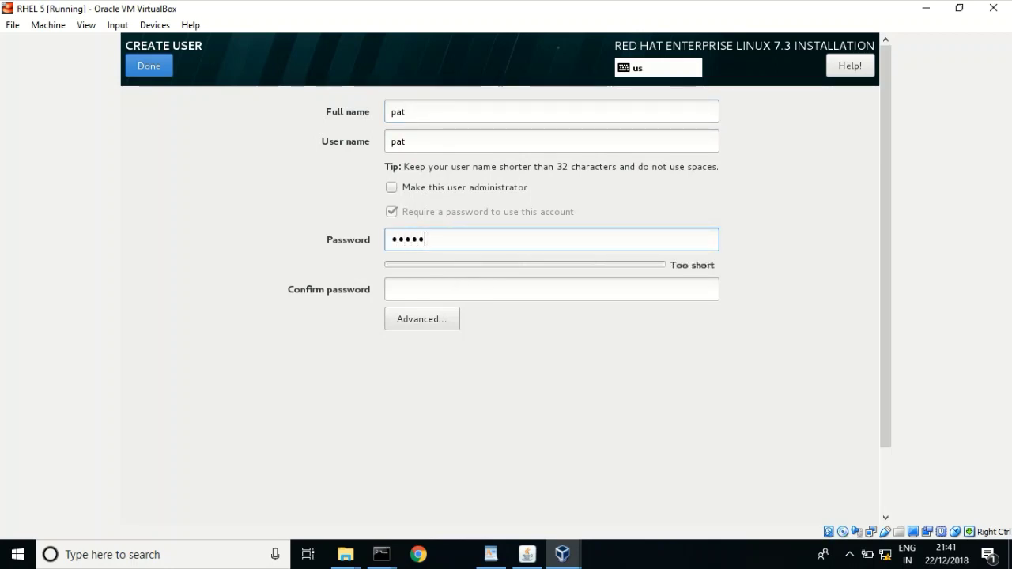
text(23)
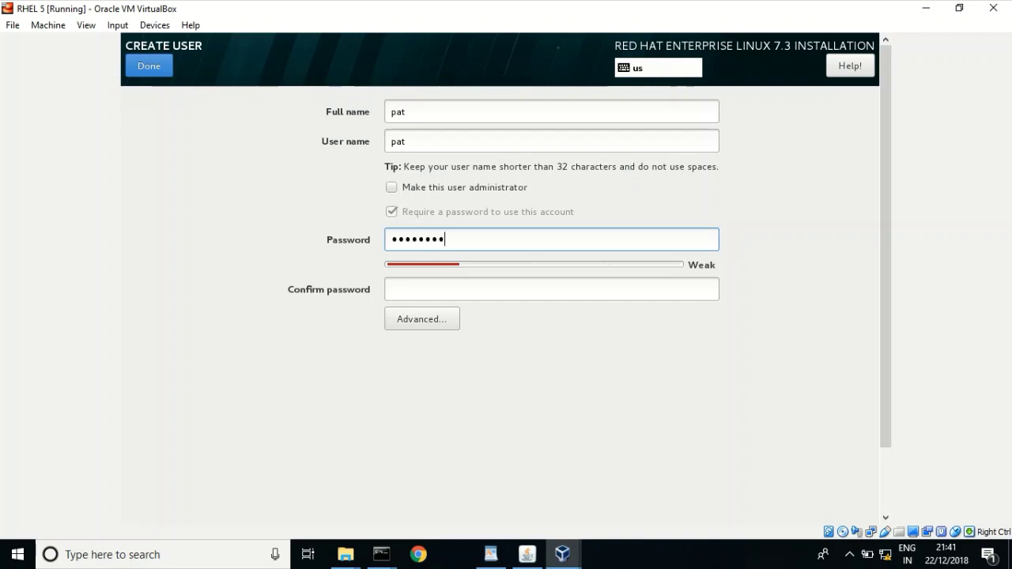
click(459, 286)
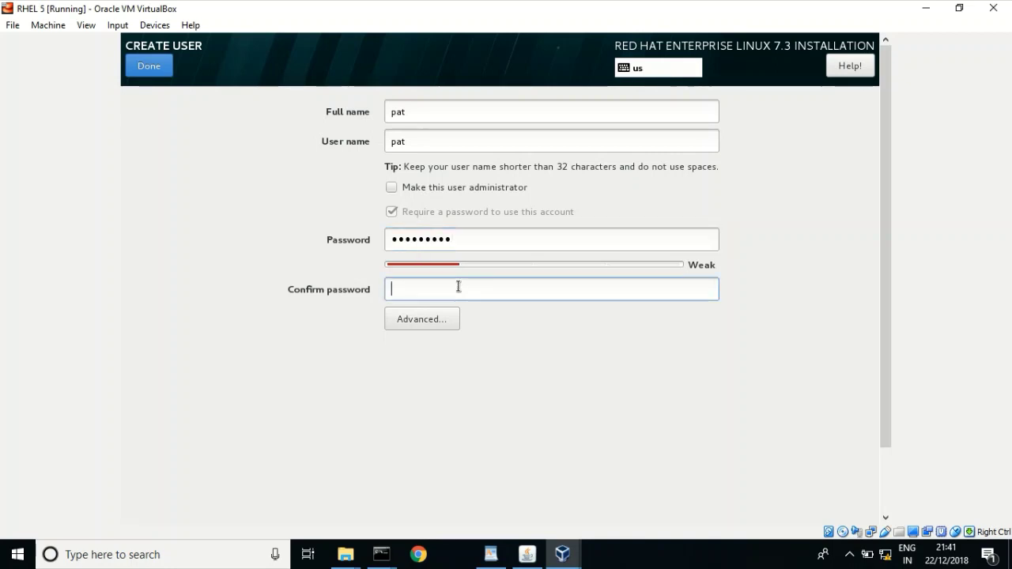
text(redhat)
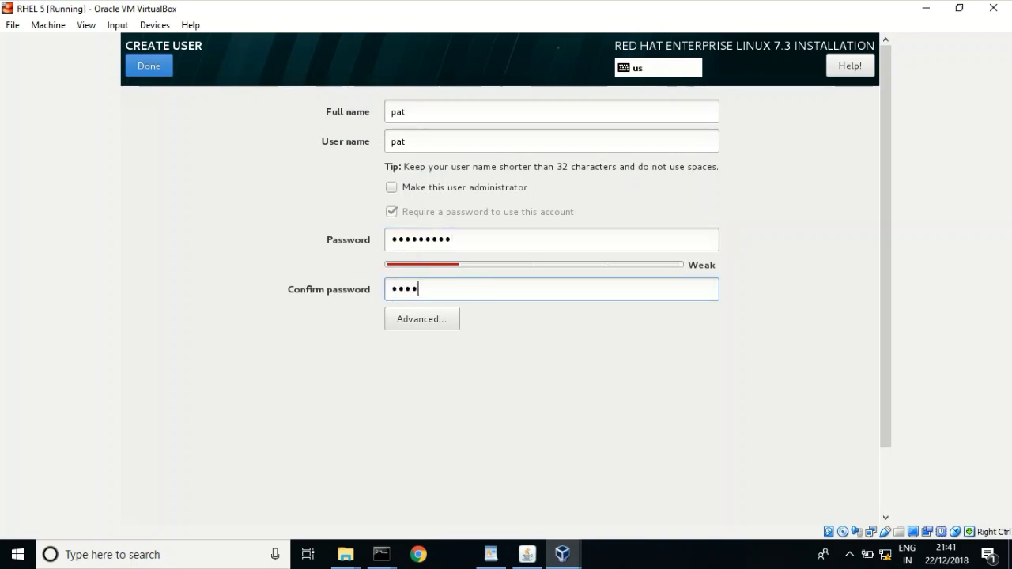
key(BackSpace)
key(BackSpace)
key(BackSpace)
key(BackSpace)
key(BackSpace)
key(BackSpace)
text(redhat123)
click(142, 72)
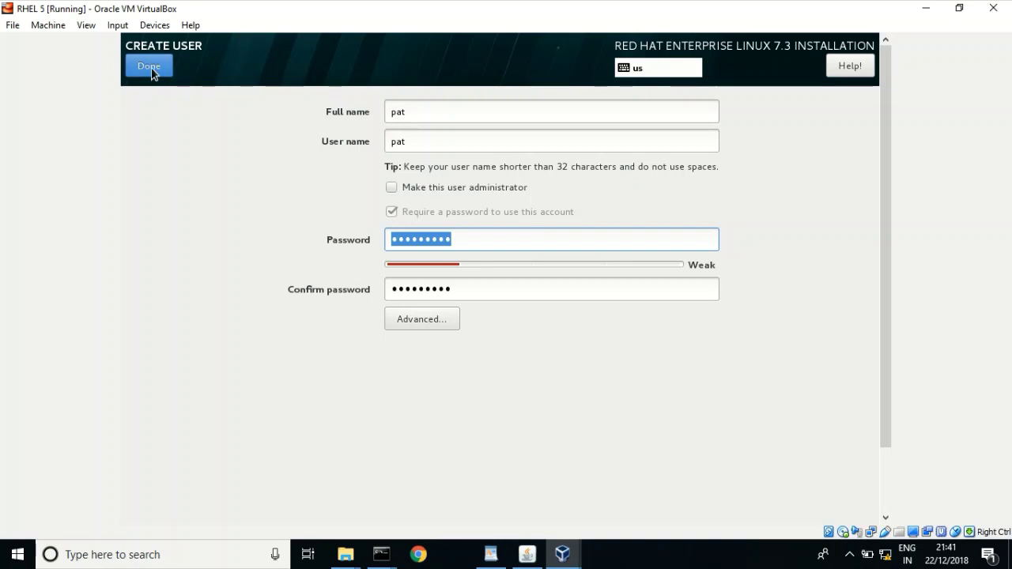
click(151, 68)
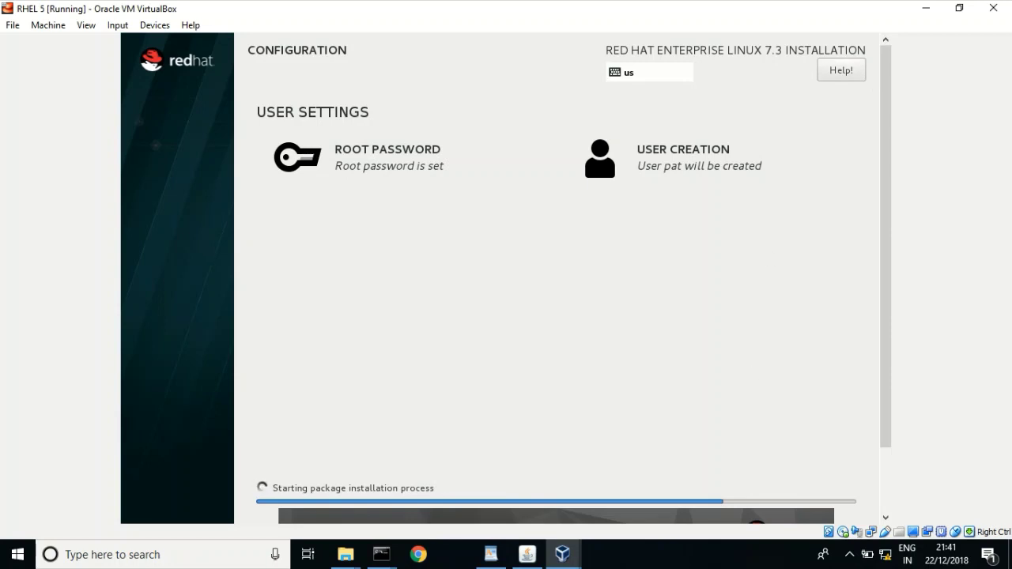
click(13, 24)
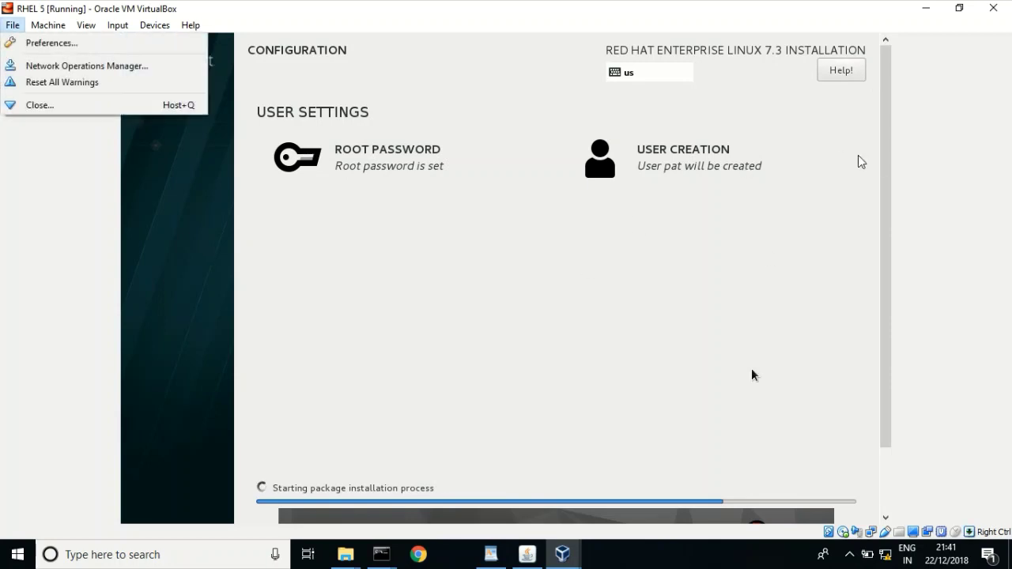
- Dismiss the menu and scroll the installer page while the installation completes
click(886, 163)
drag(886, 164, 885, 300)
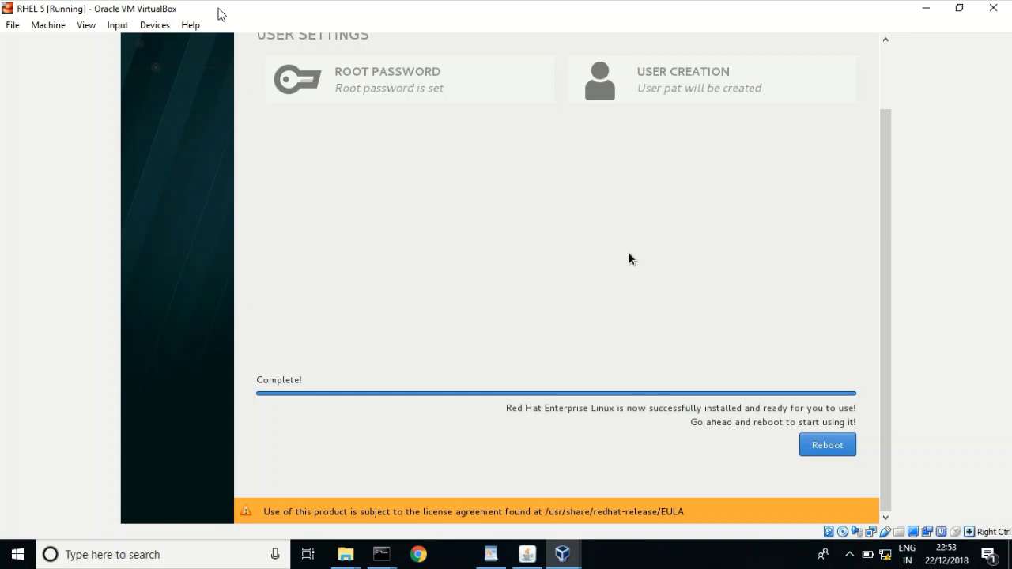
- Release the mouse from the guest and reboot the newly installed RHEL into Initial Setup
click(887, 67)
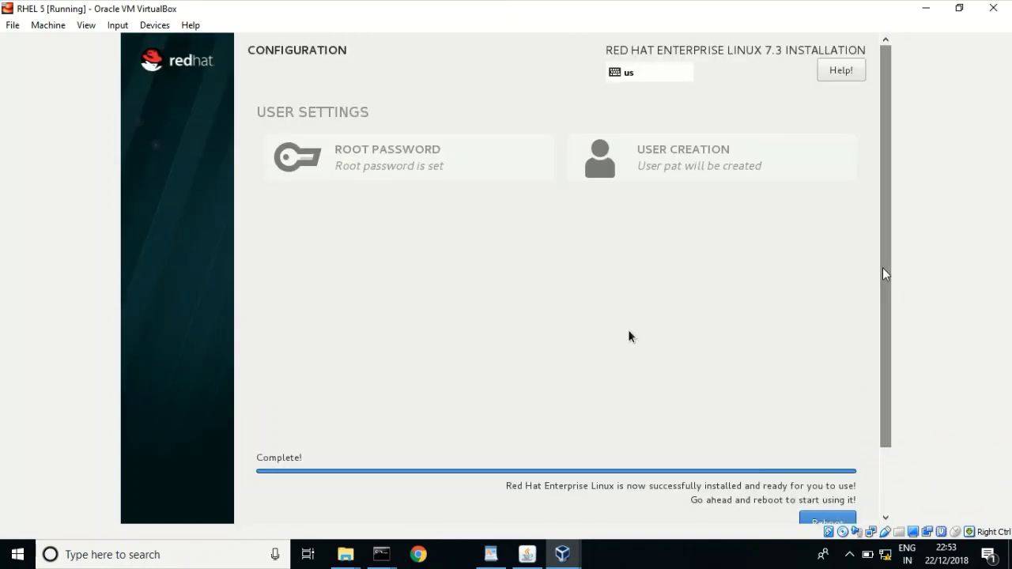
drag(883, 274, 889, 429)
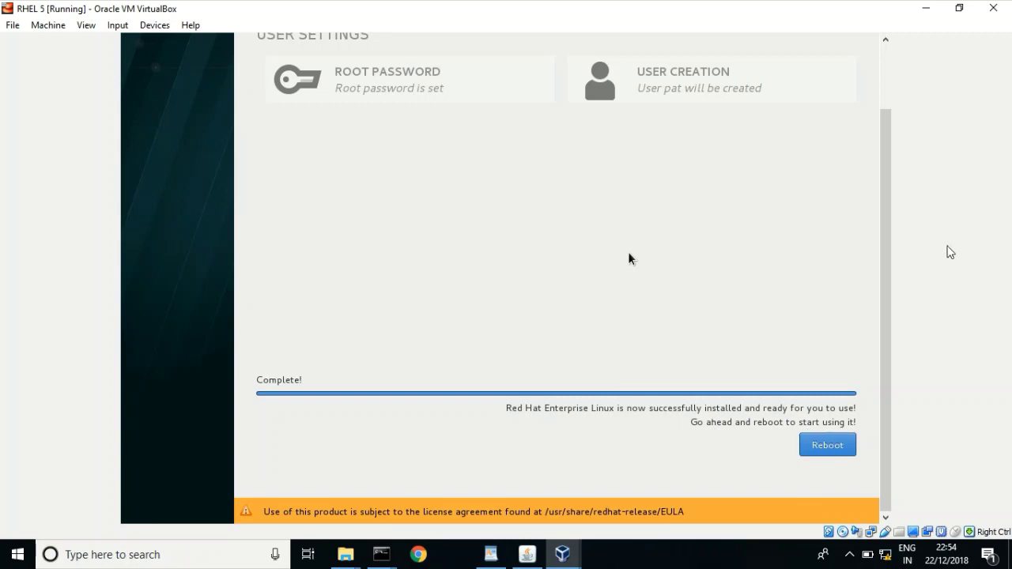
key(alt+f)
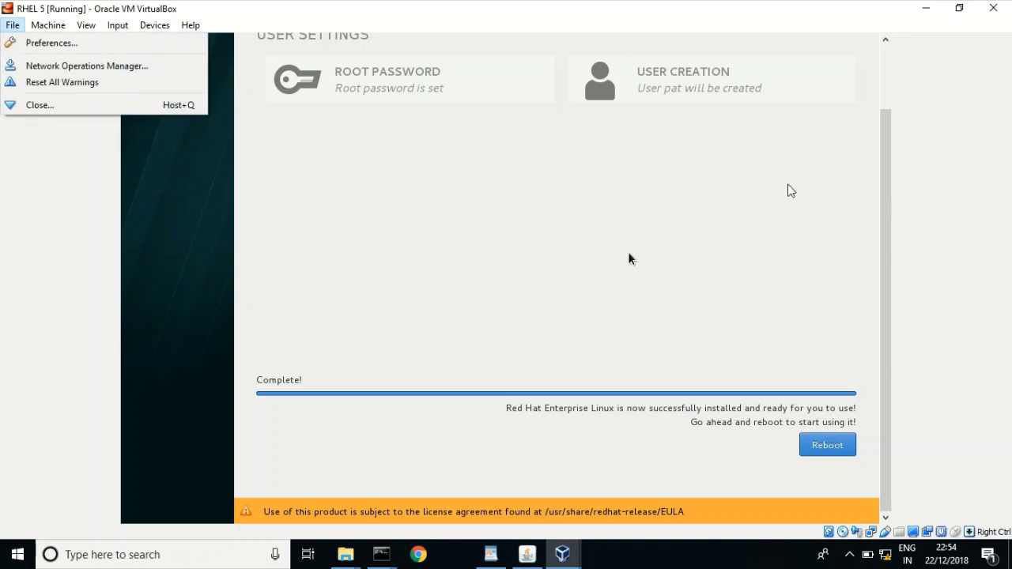
click(473, 310)
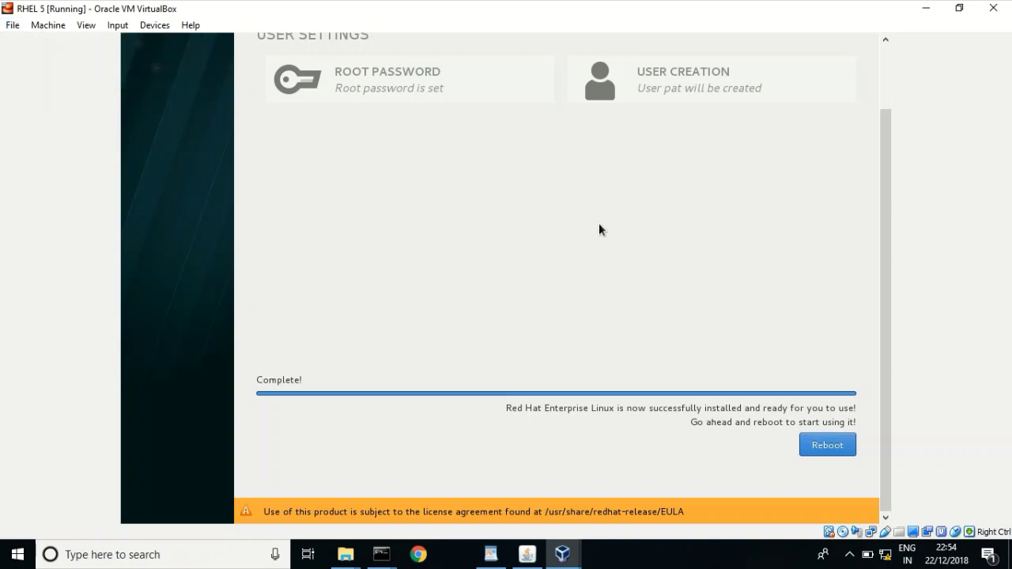
click(817, 451)
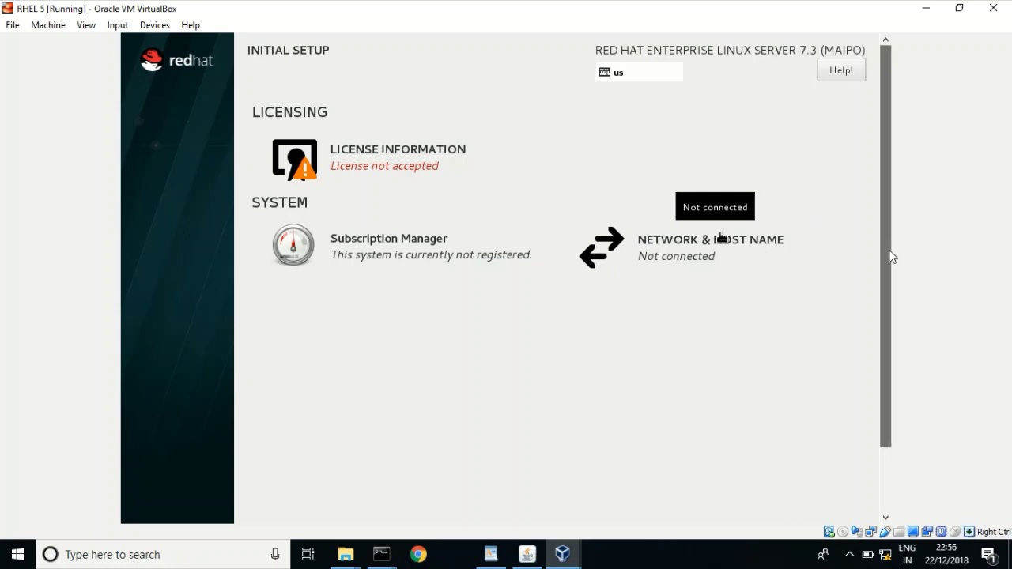
- Tick 'I accept the license agreement' on License Information and confirm with Done
drag(891, 255, 870, 271)
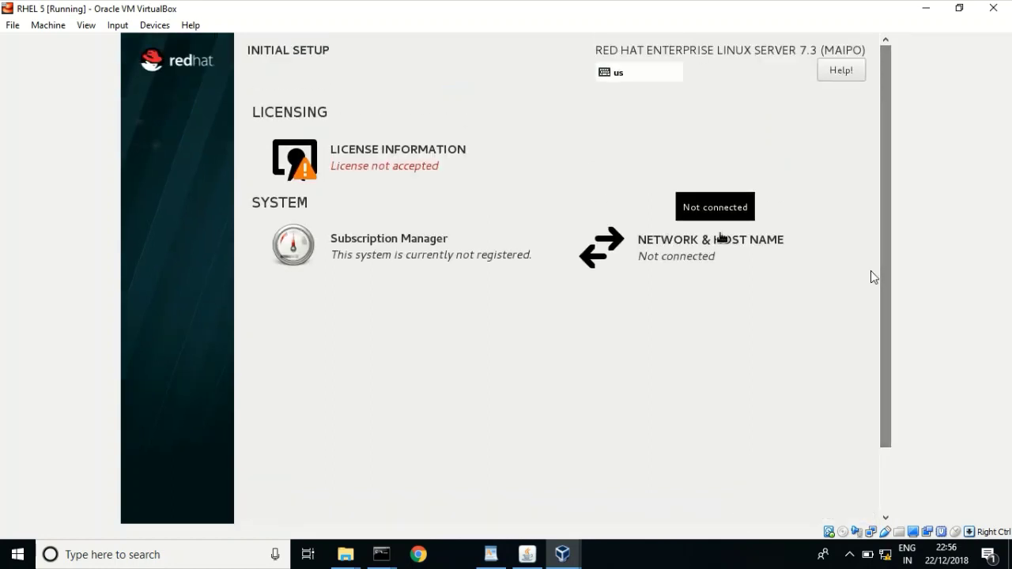
click(355, 158)
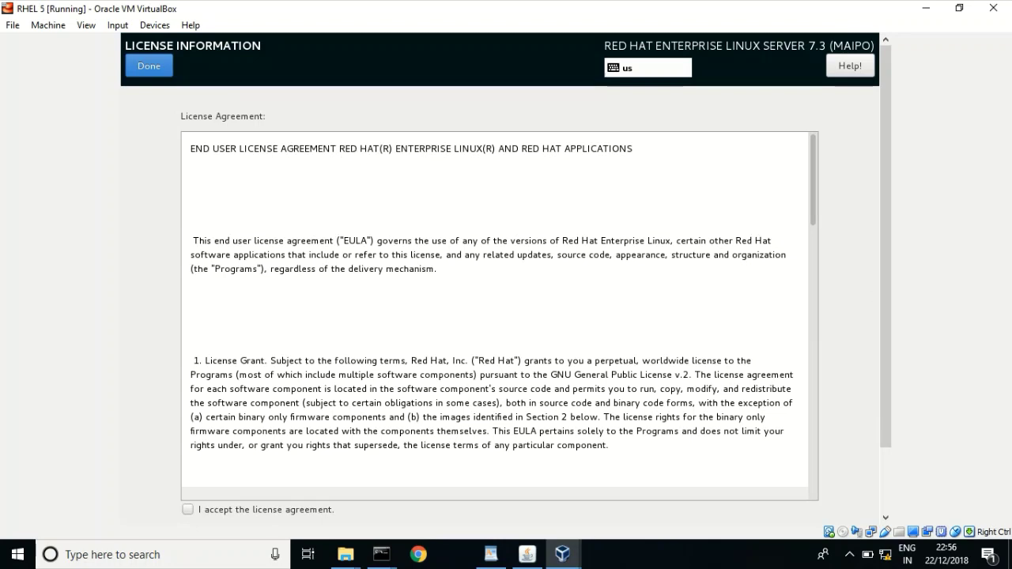
click(187, 510)
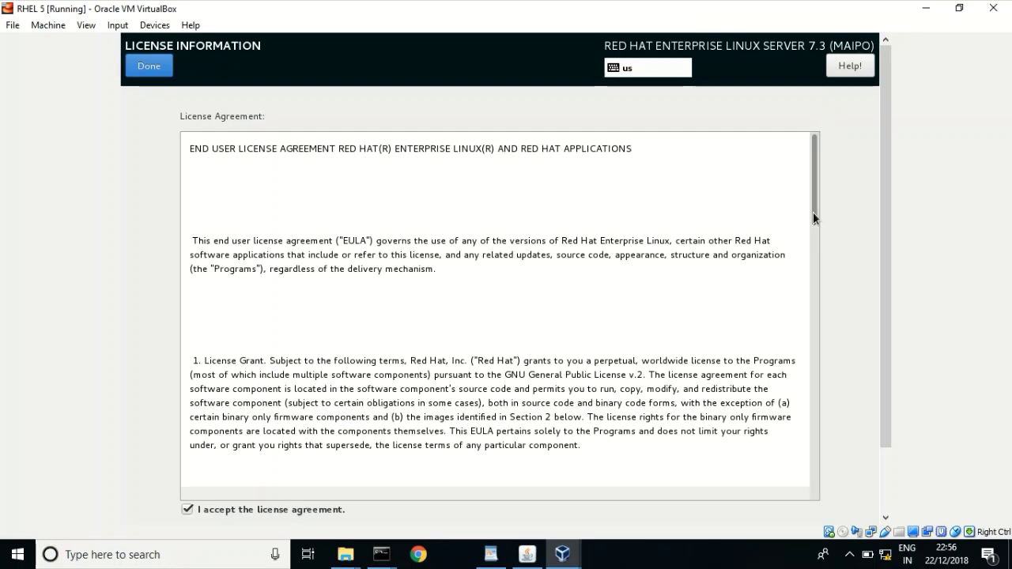
drag(816, 209, 815, 451)
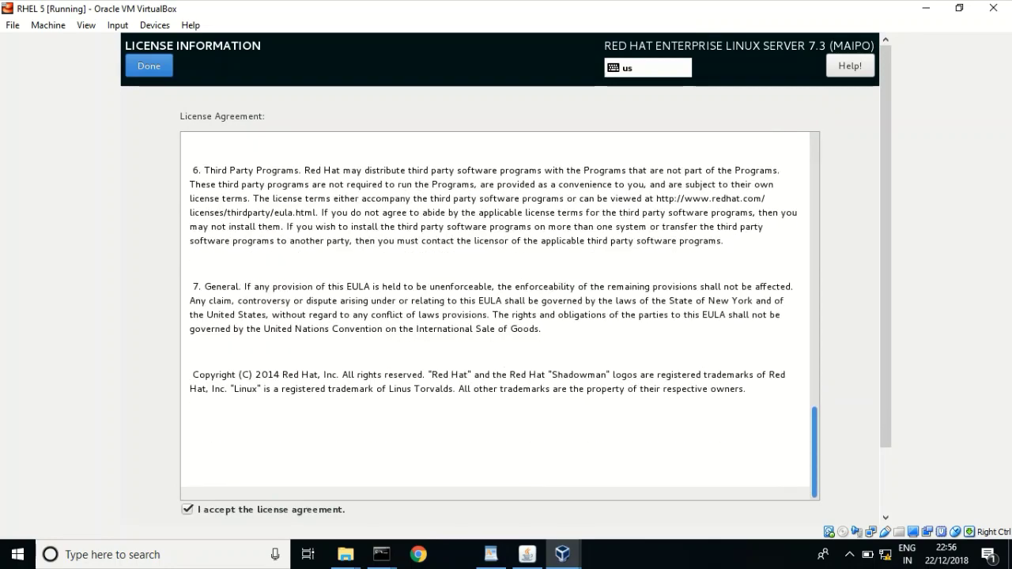
key(Control_R)
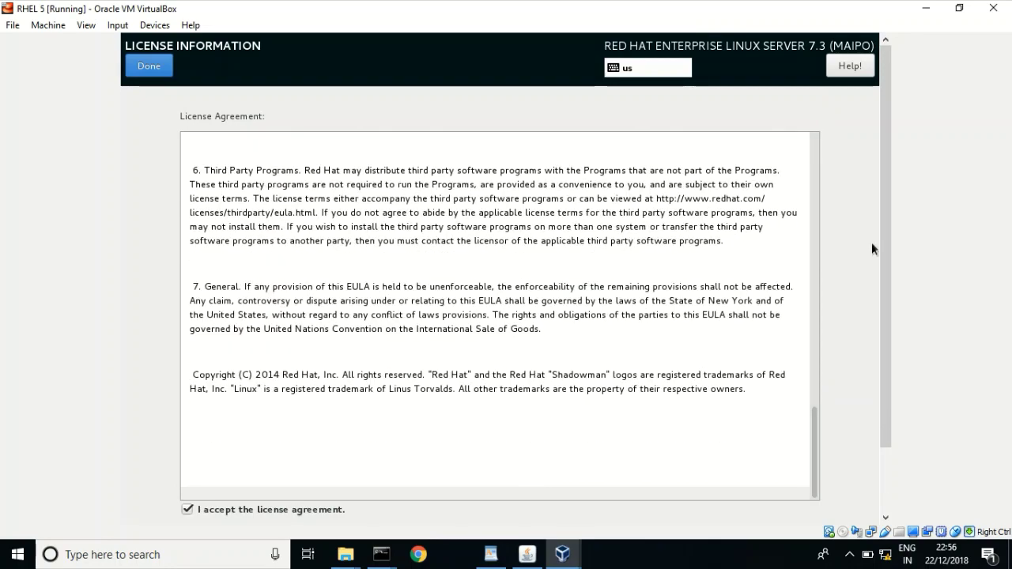
key(alt+f)
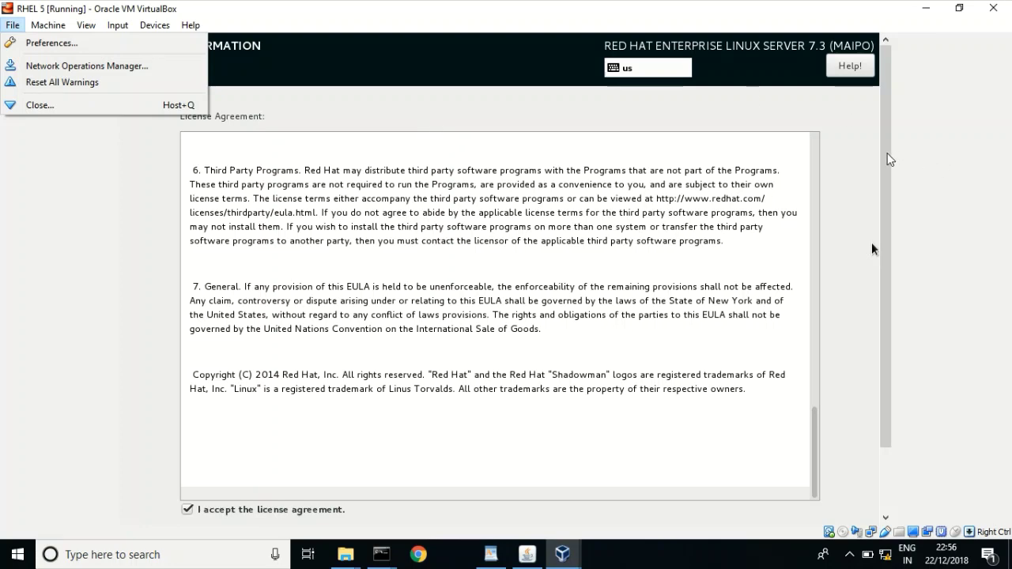
mouse_move(888, 158)
mouse_down()
mouse_move(892, 303)
mouse_move(887, 159)
mouse_up()
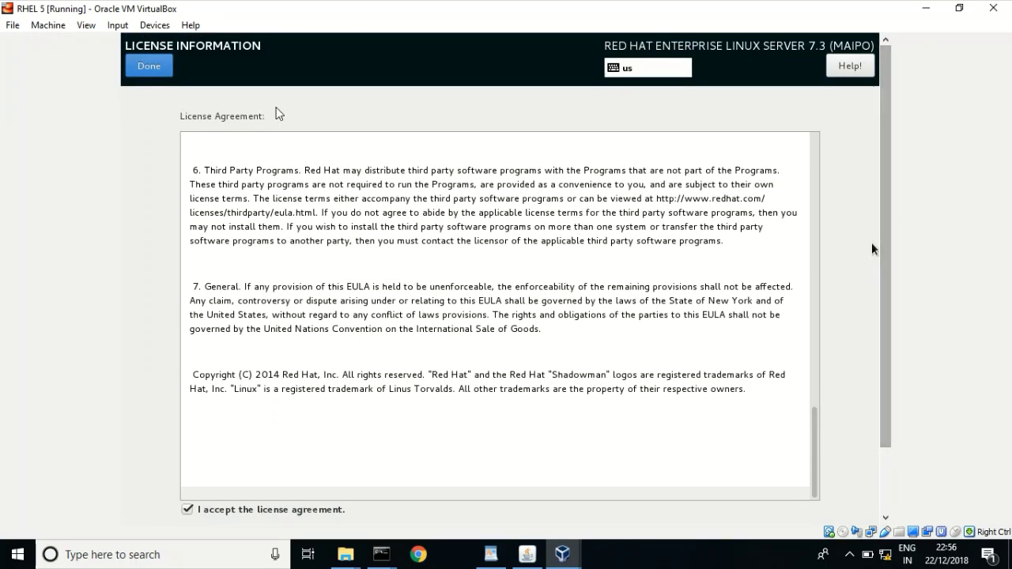
click(276, 99)
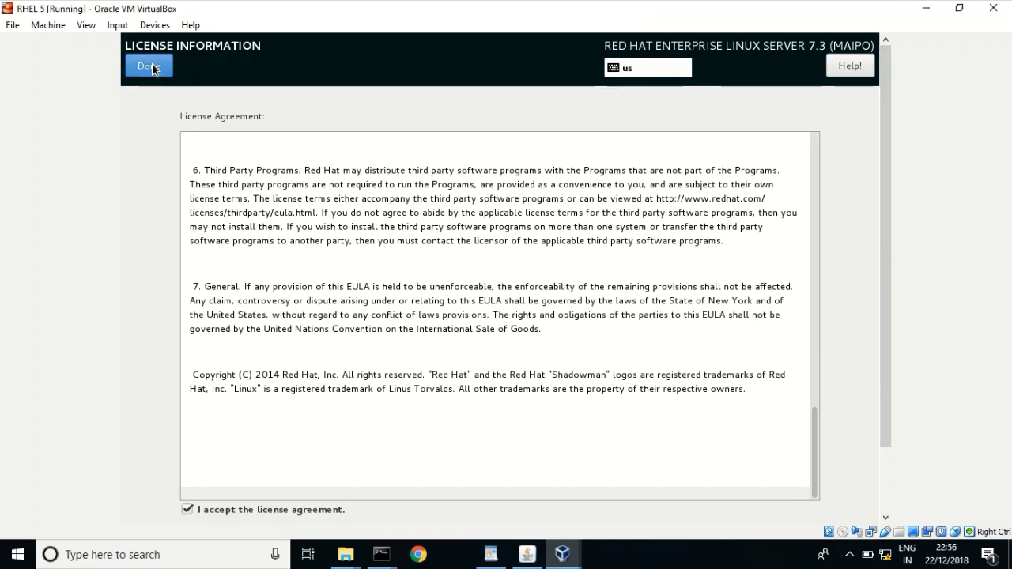
click(152, 68)
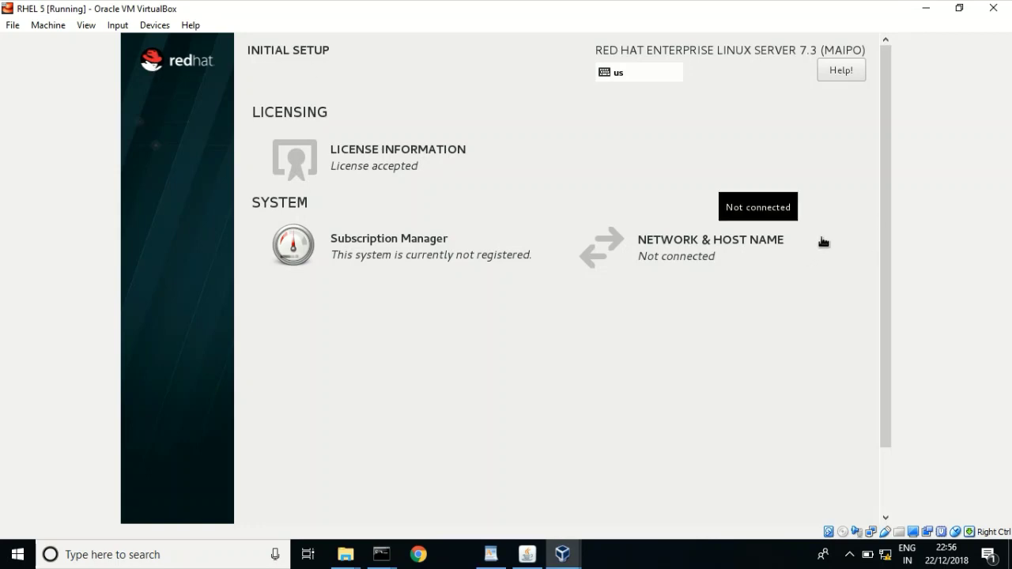
- Scroll down the Initial Setup page and choose FINISH CONFIGURATION
key(Control_R)
key(alt+f)
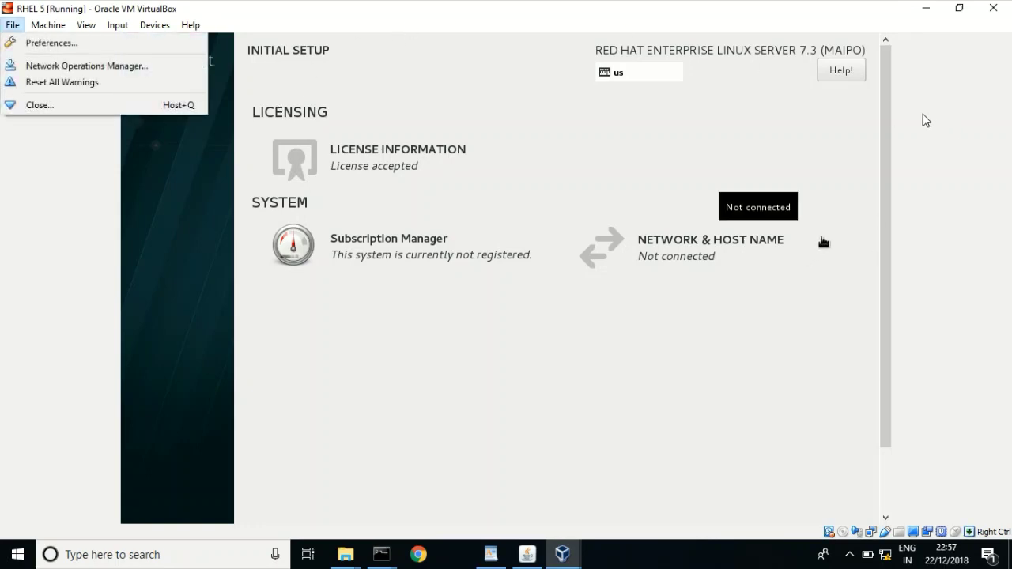
drag(885, 120, 877, 230)
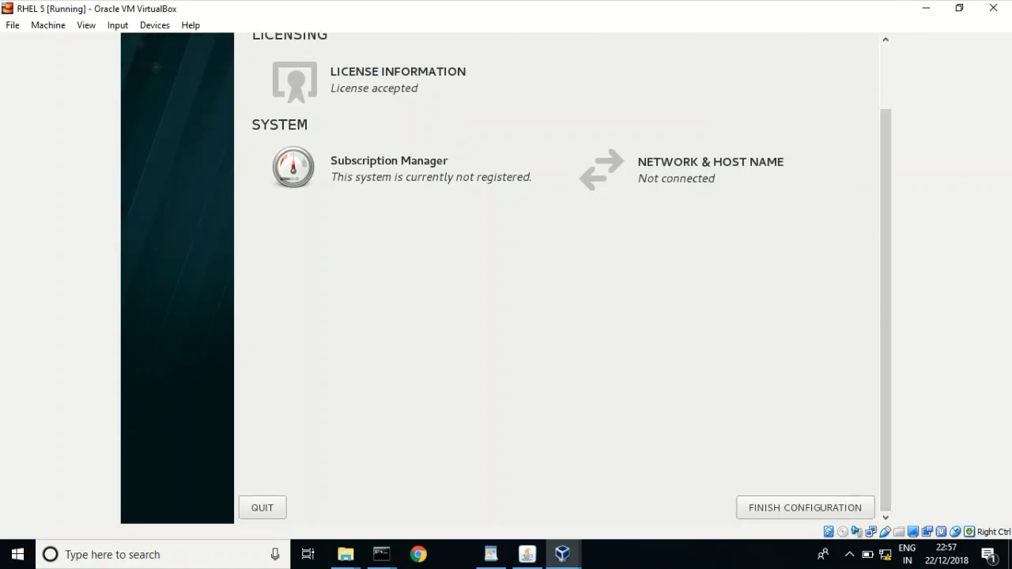
click(793, 505)
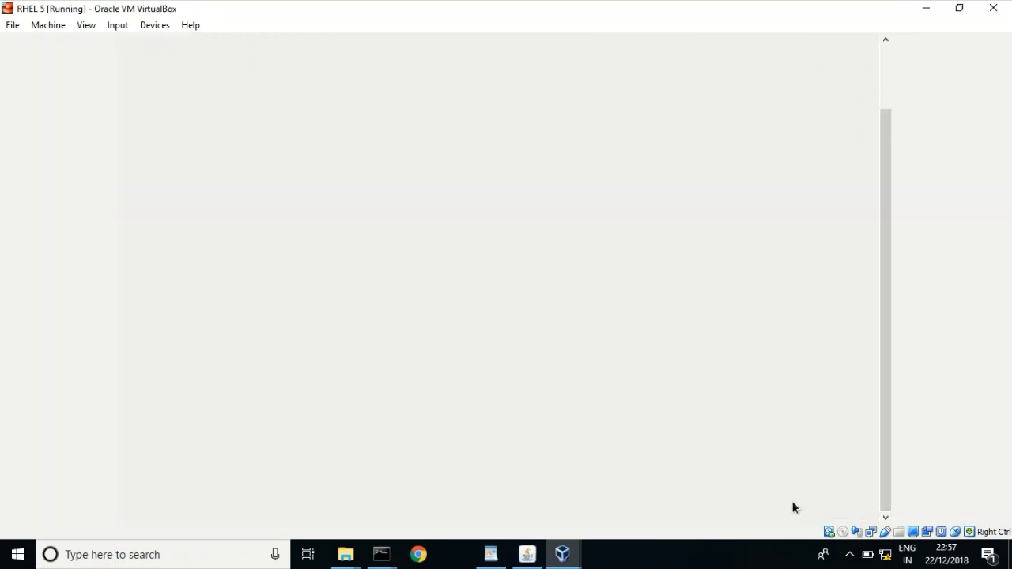